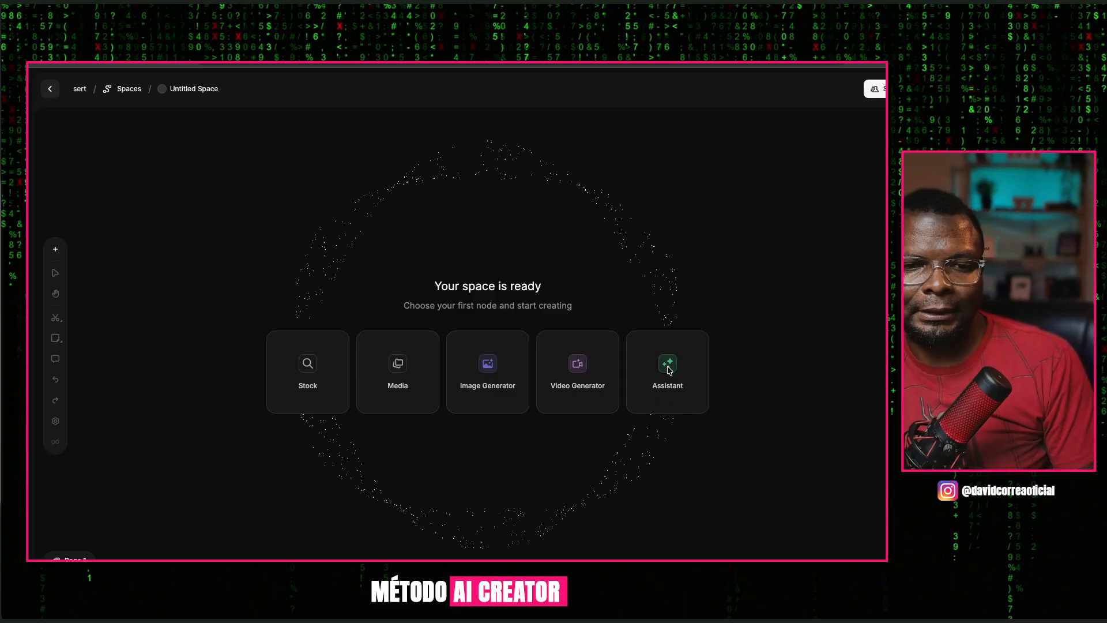
Add an Assistant node to the empty space and reposition it on the canvas
left_click(667, 368)
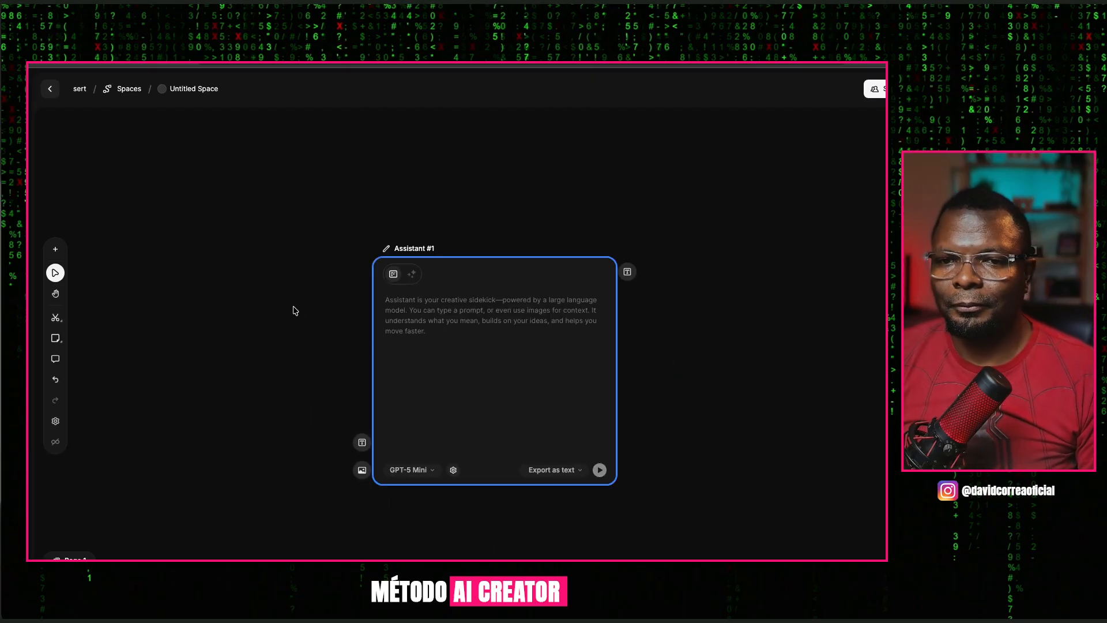
left_click_drag(491, 346, 388, 316)
left_click_drag(406, 251, 368, 182)
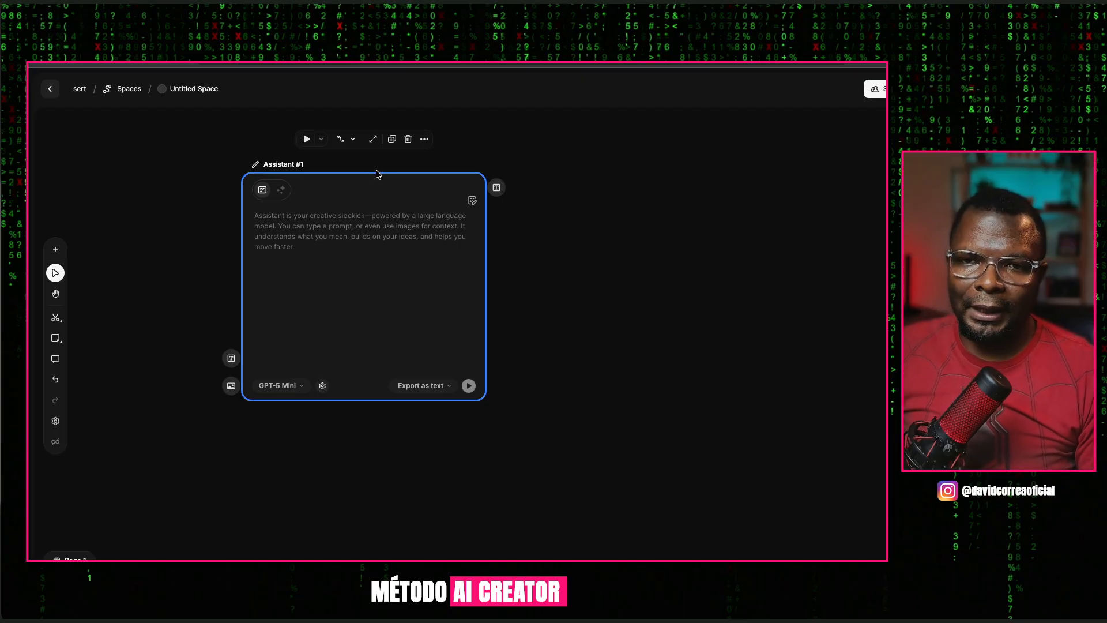
scroll(383, 191, "up", 1)
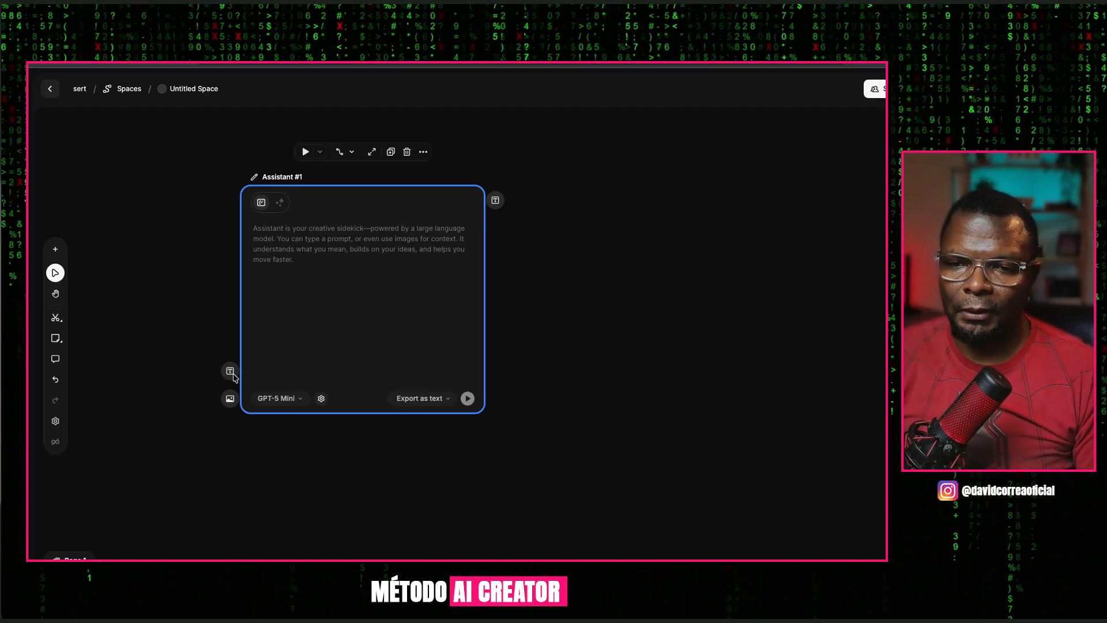
scroll(302, 262, "left", 3)
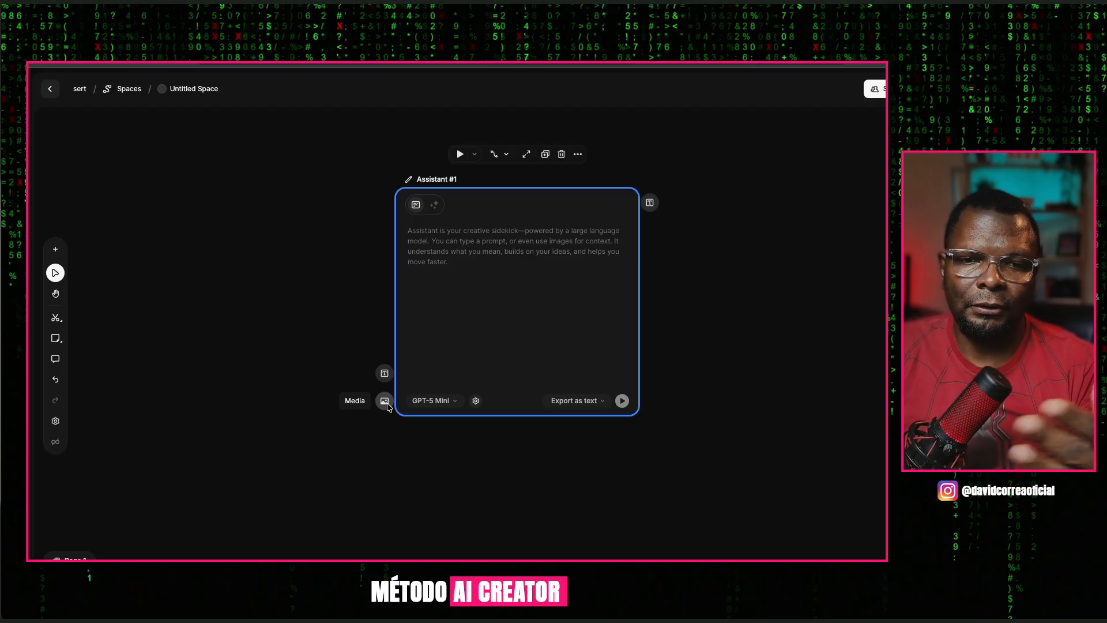
scroll(536, 213, "right", 5)
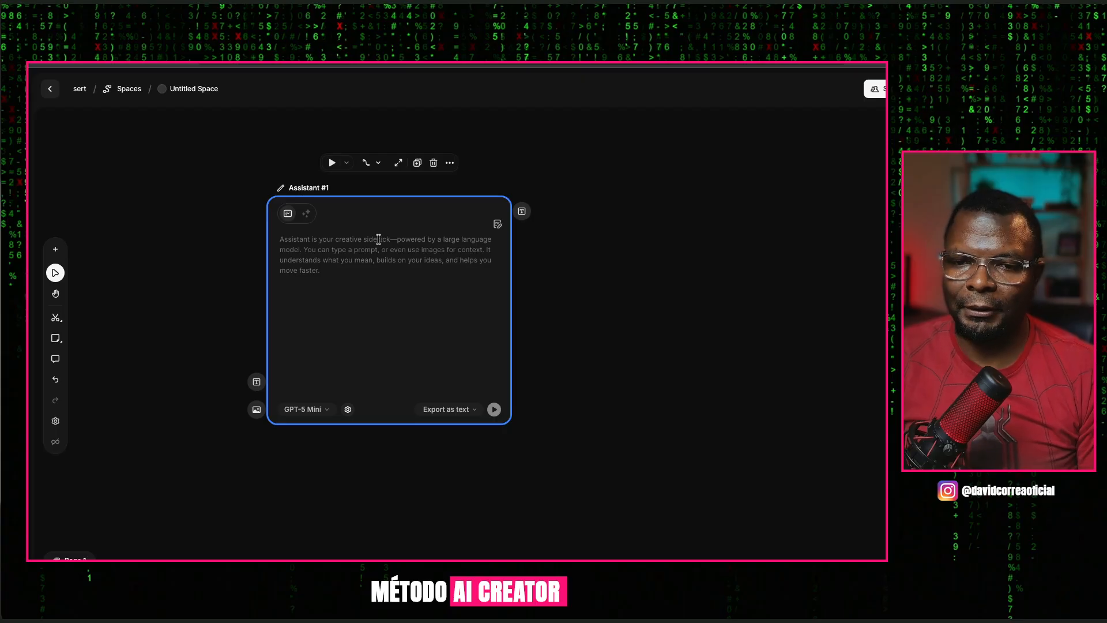
Inspect the expanded prompt editor of the Assistant node and close it without entering a prompt
left_click(497, 227)
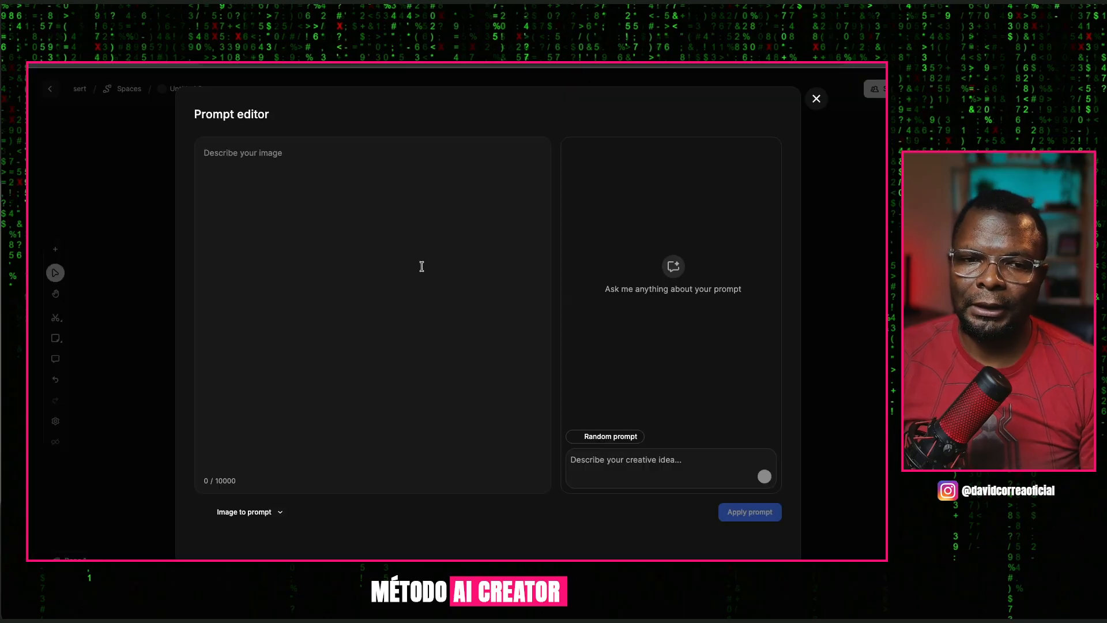
left_click(263, 203)
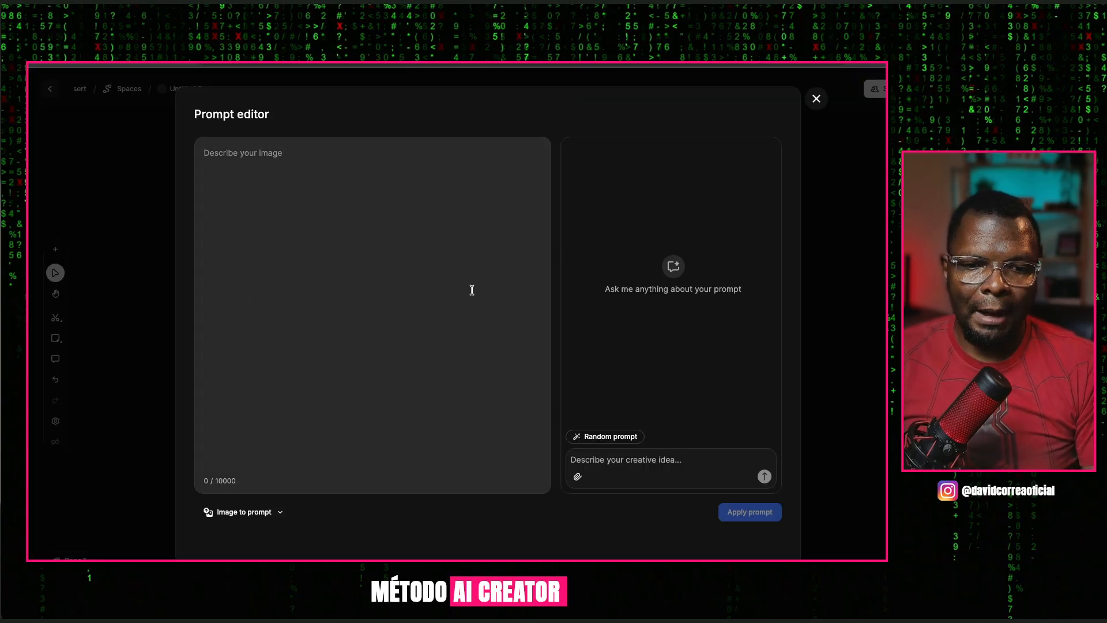
left_click(816, 99)
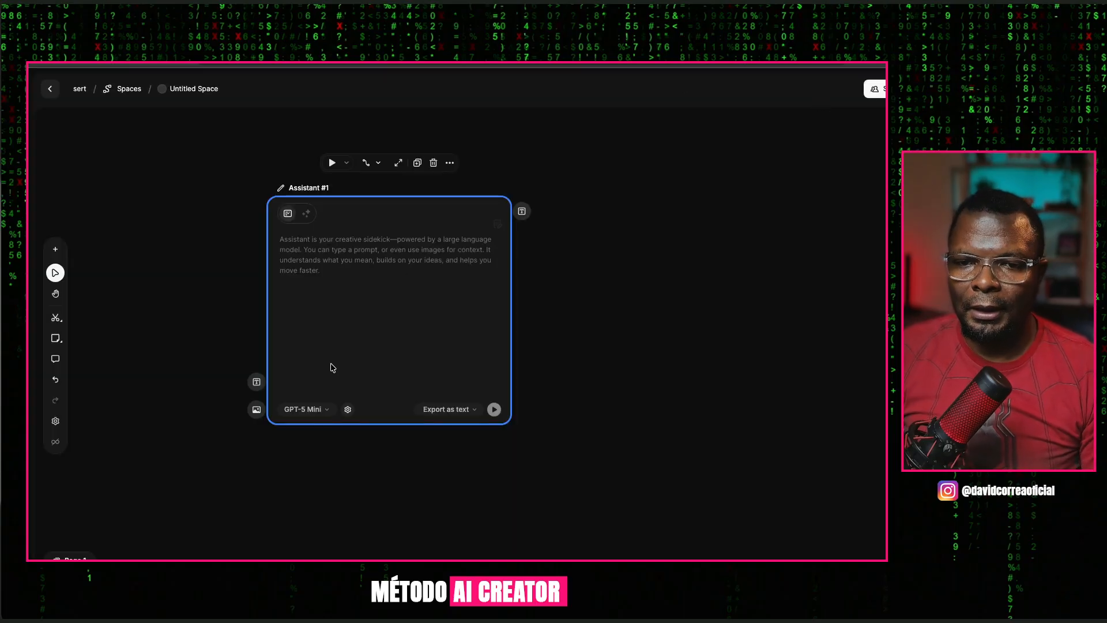
Set the Assistant node's language model to Gemini 3.1 Pro
left_click(321, 410)
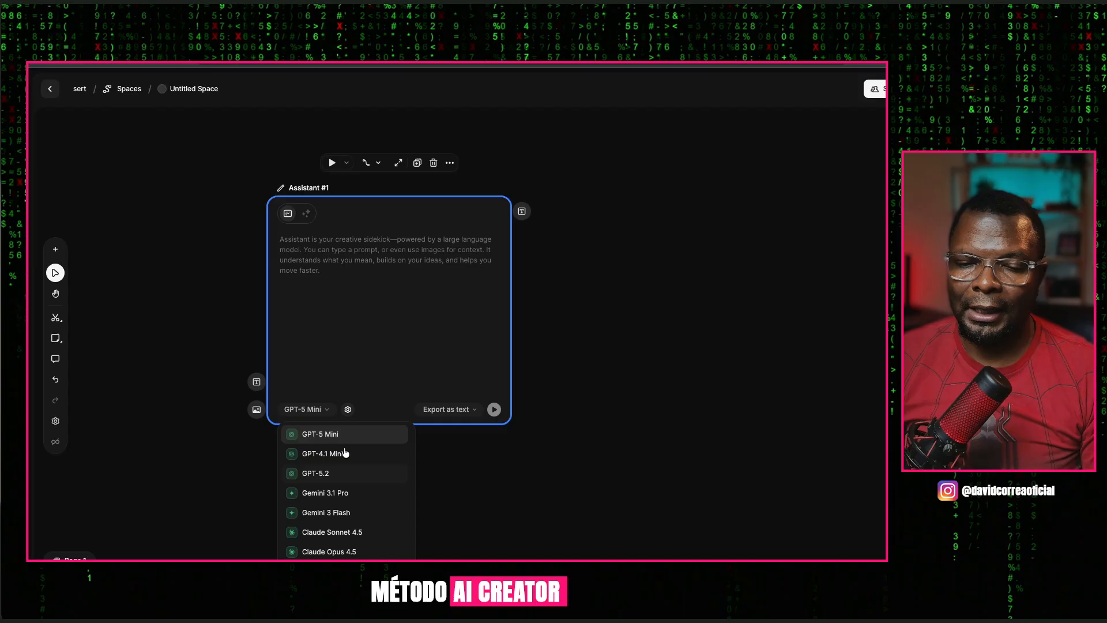
mouse_move(340, 442)
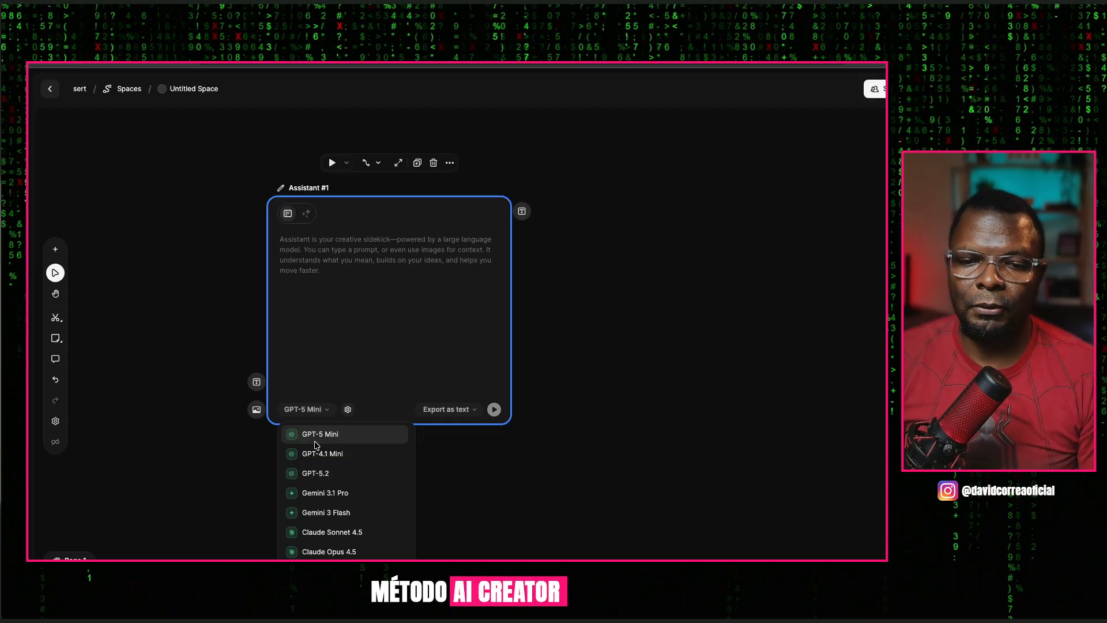
mouse_move(336, 493)
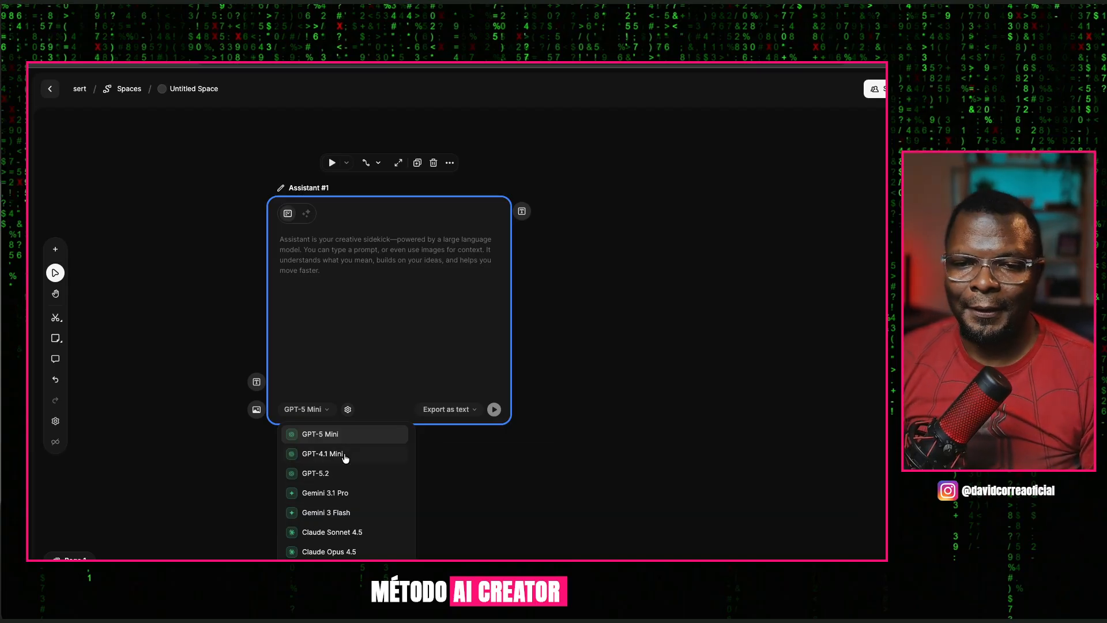
left_click(330, 493)
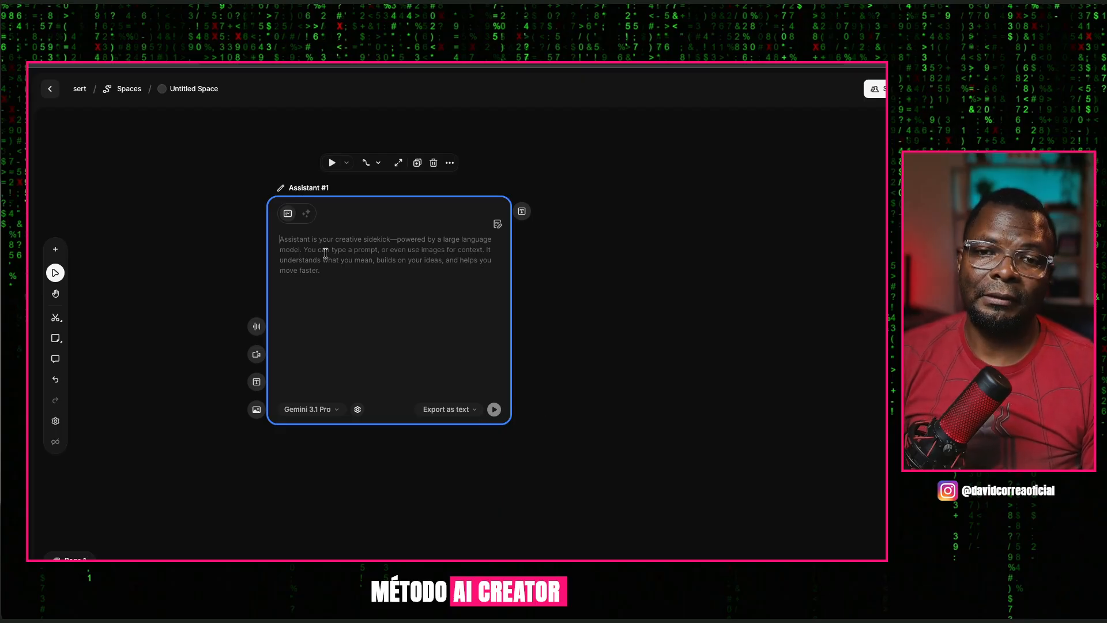
Examine the Assistant node's system prompt setting and its output format options without changing either
left_click(359, 410)
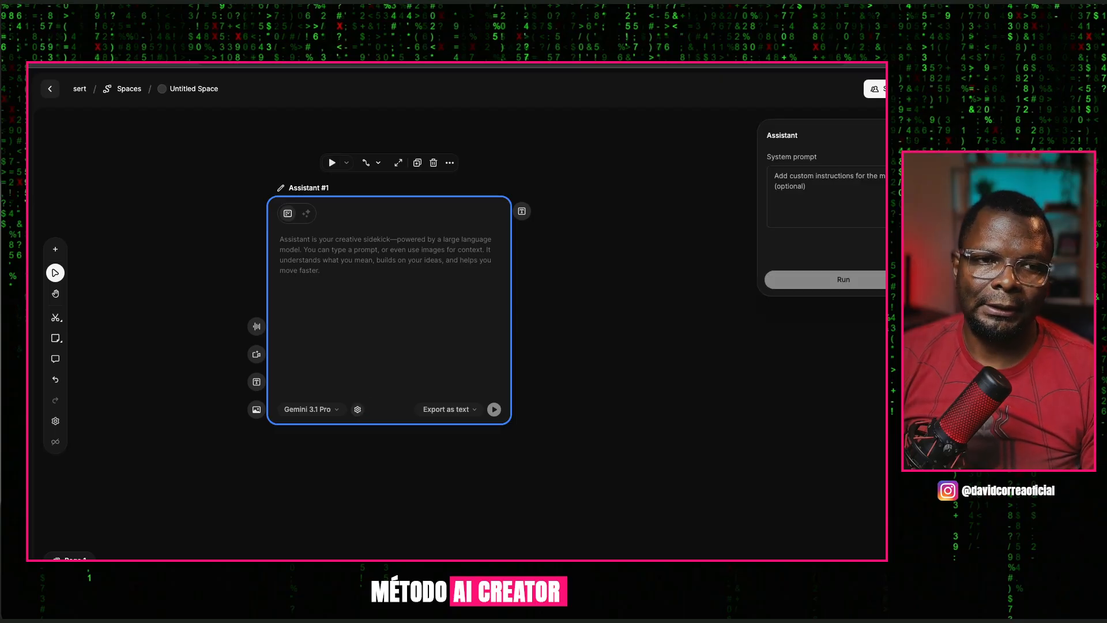
left_click(651, 148)
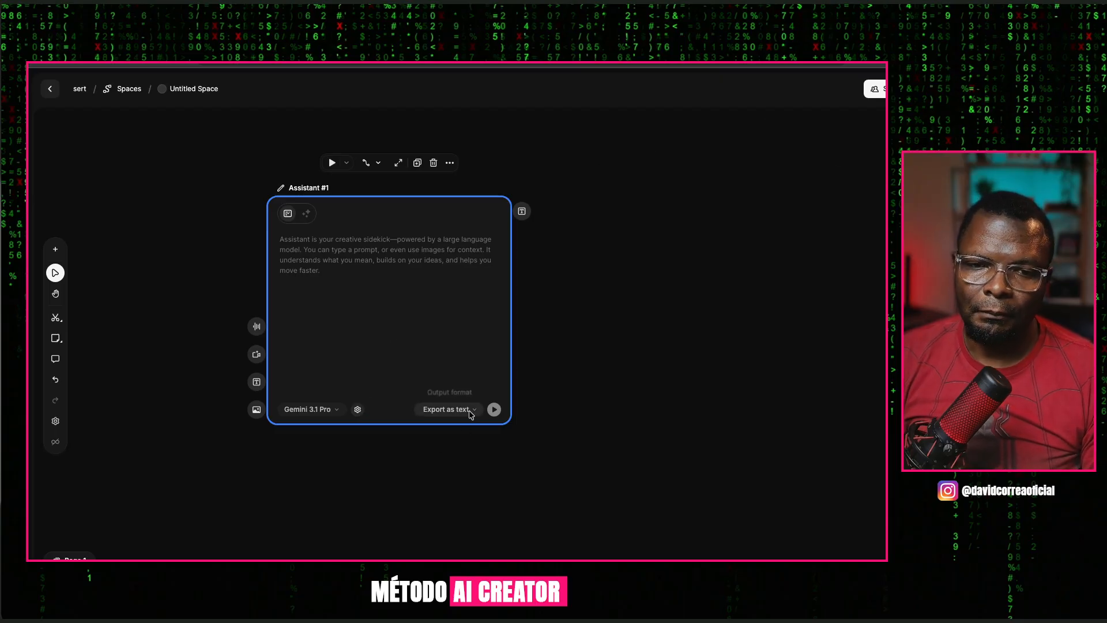
left_click(437, 408)
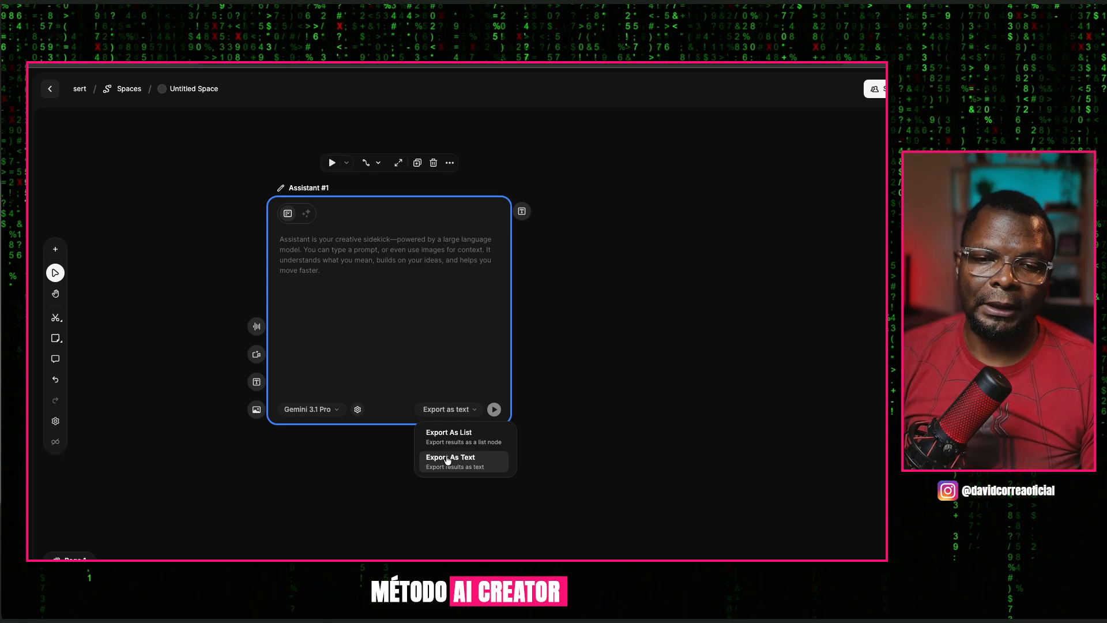
left_click(399, 362)
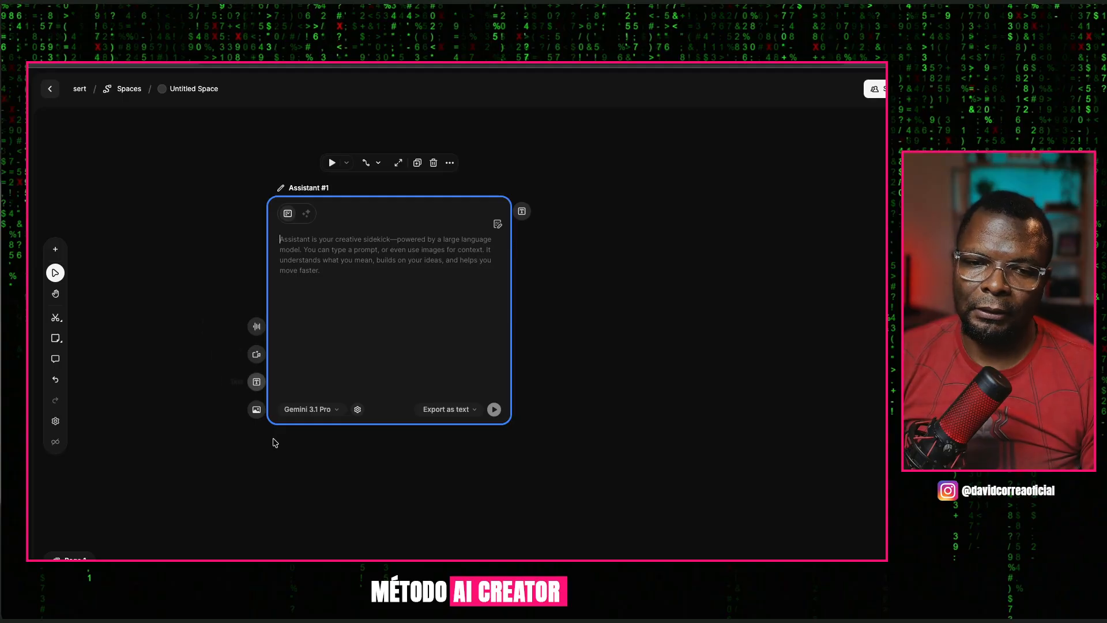
Switch the Assistant node's model to GPT-5 Mini and back to Gemini 3.1 Pro to compare their input connectors
left_click(316, 414)
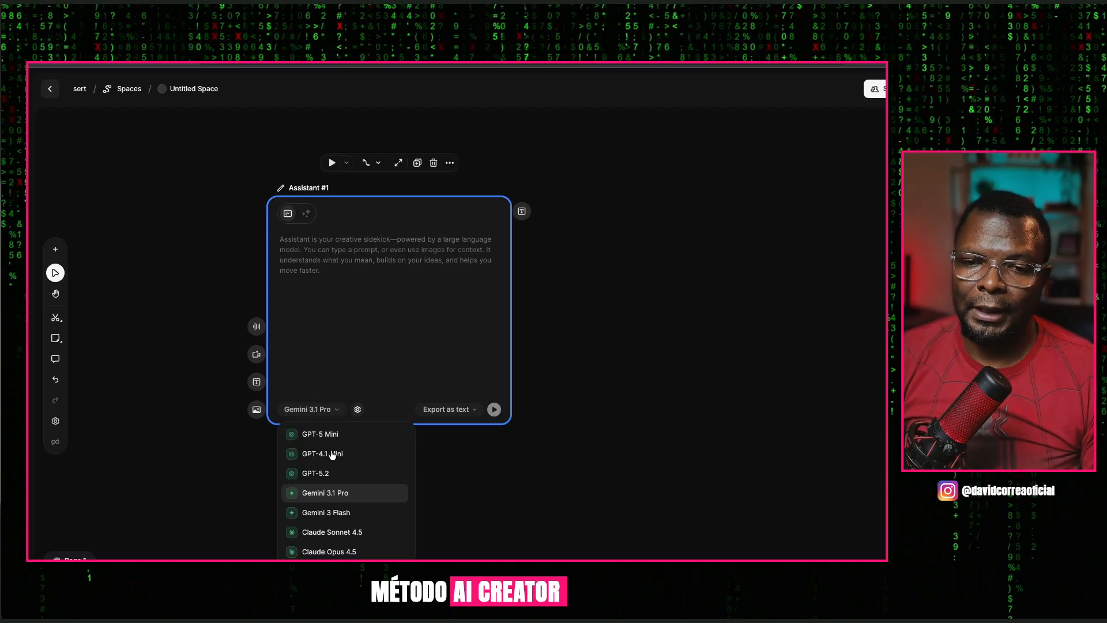
left_click(325, 436)
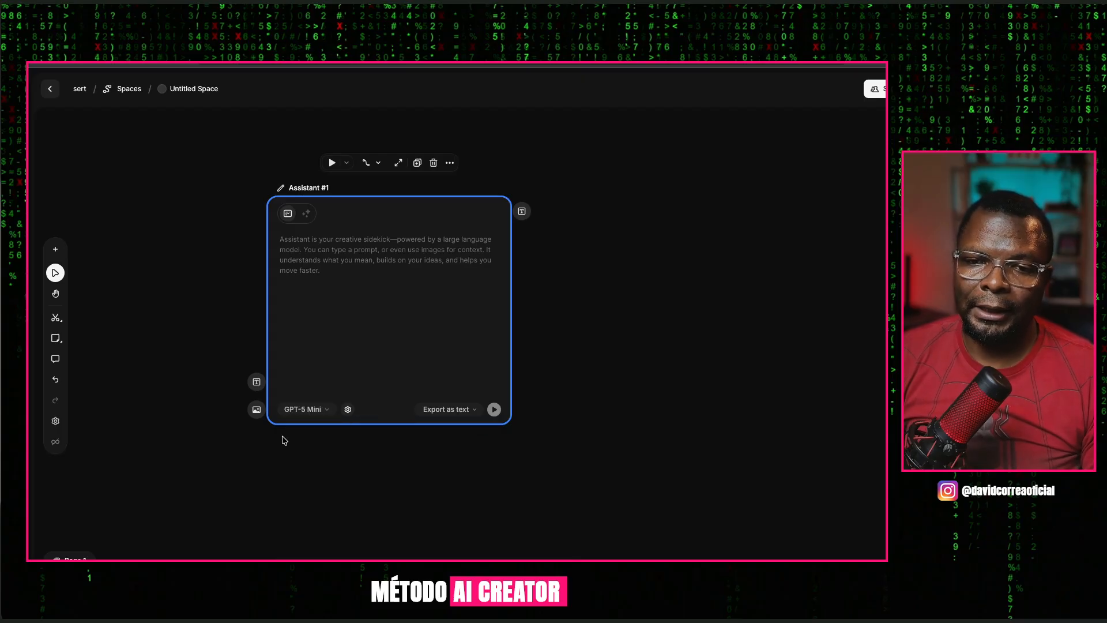
left_click(307, 412)
left_click(304, 432)
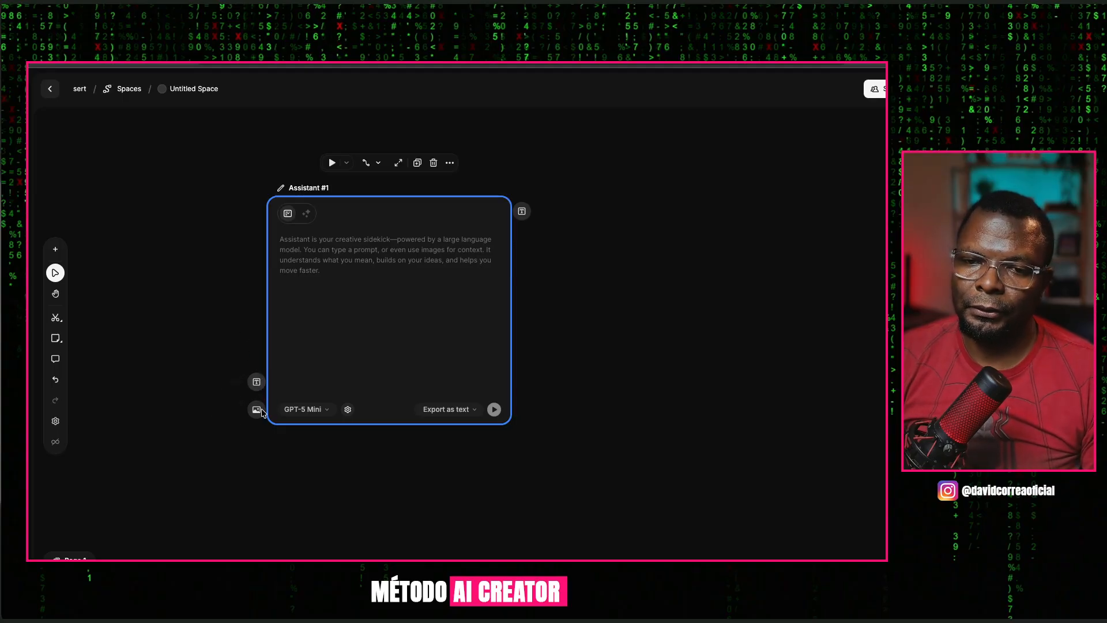
left_click(303, 411)
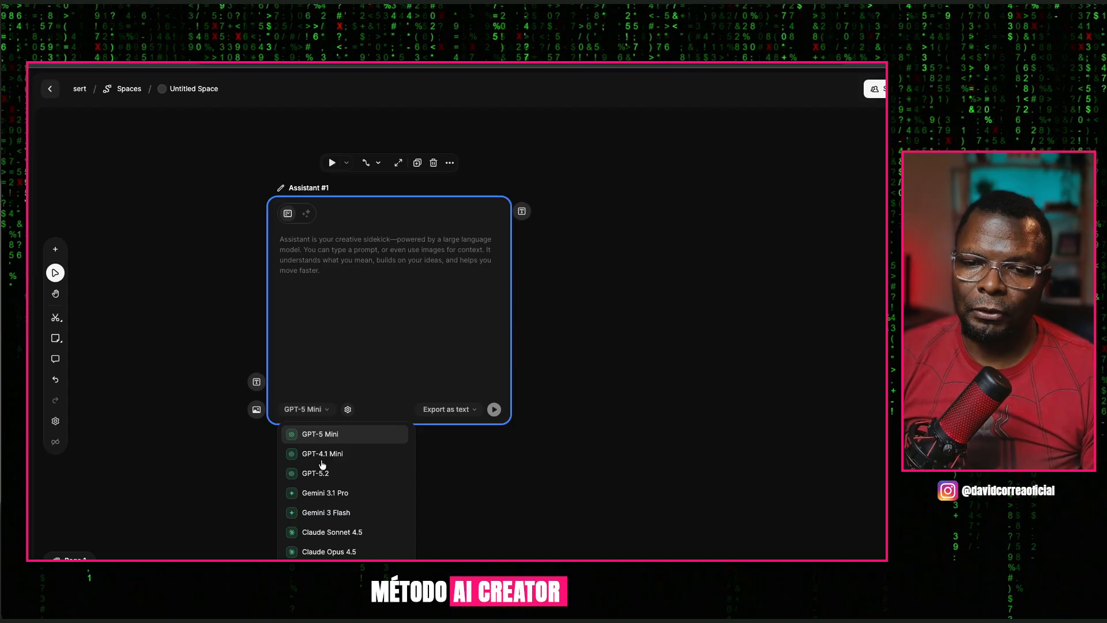
left_click(321, 493)
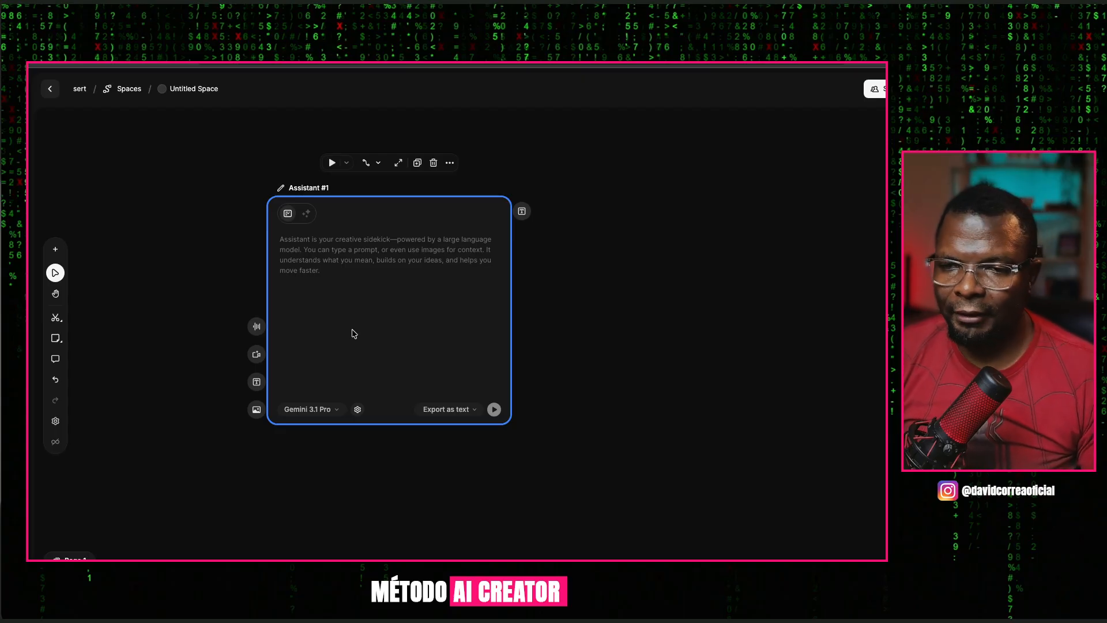
Ask the Assistant in Portuguese for help creating a redheaded UGC-style AI influencer with ultra-realistic imperfect skin, seated on an outdoor plaza bench, and run the node
left_click(393, 272)
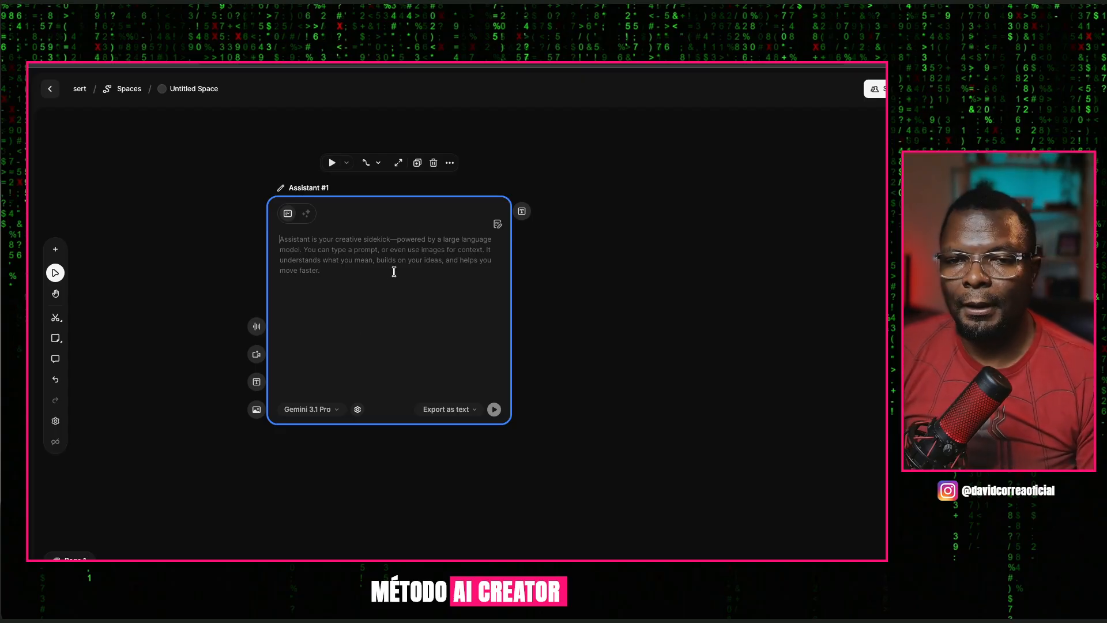
scroll(331, 297, "right", 1)
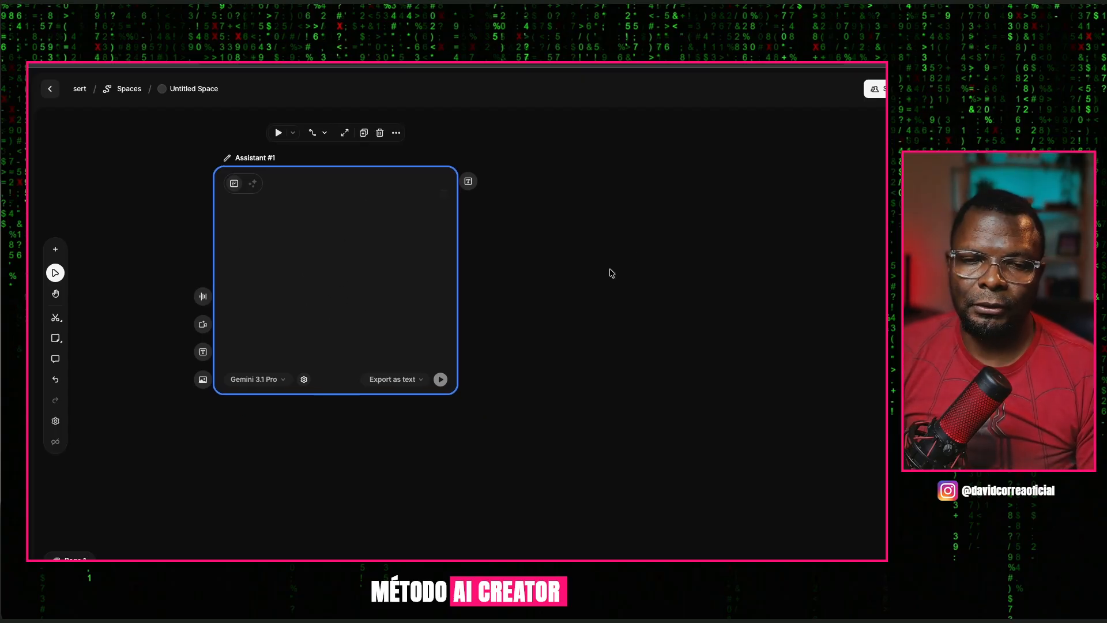
left_click(612, 274)
left_click(336, 315)
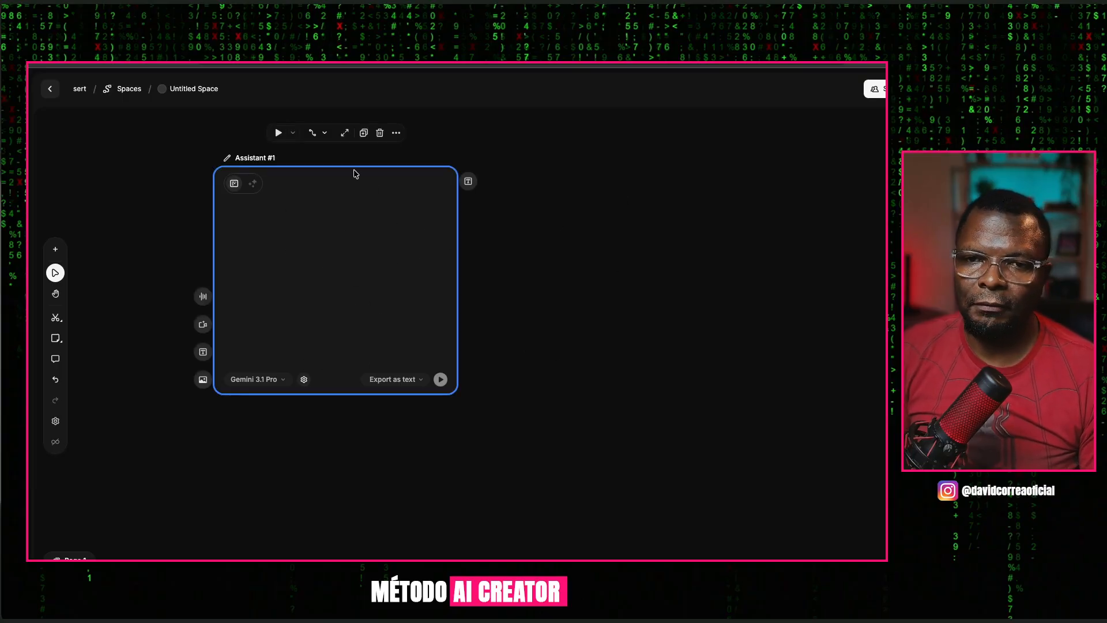
key("h")
scroll(504, 263, "up", 2)
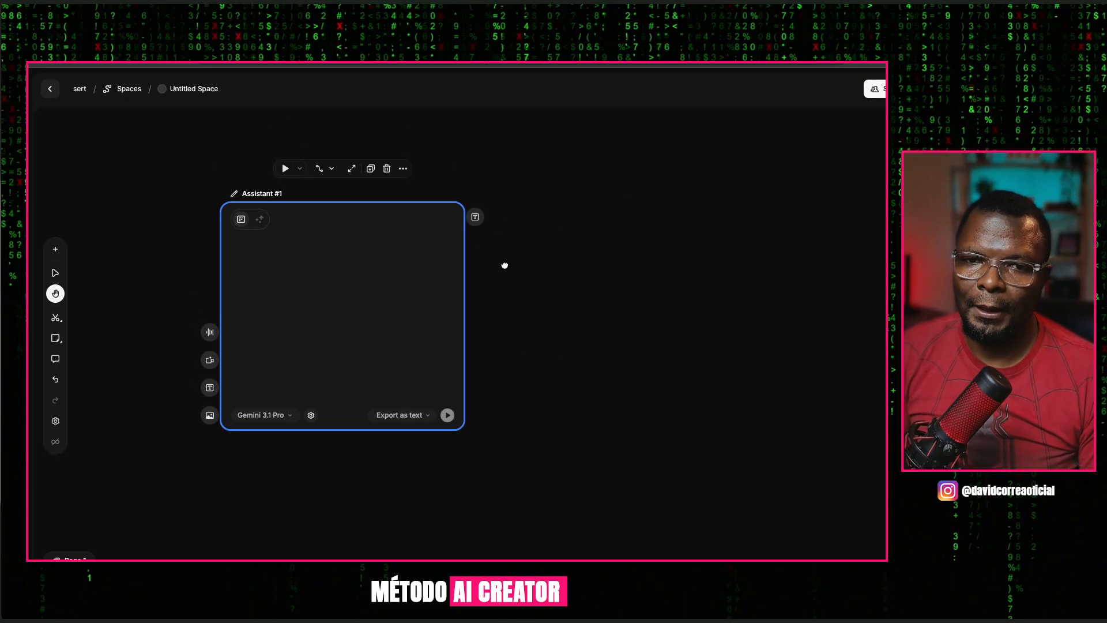
key("v")
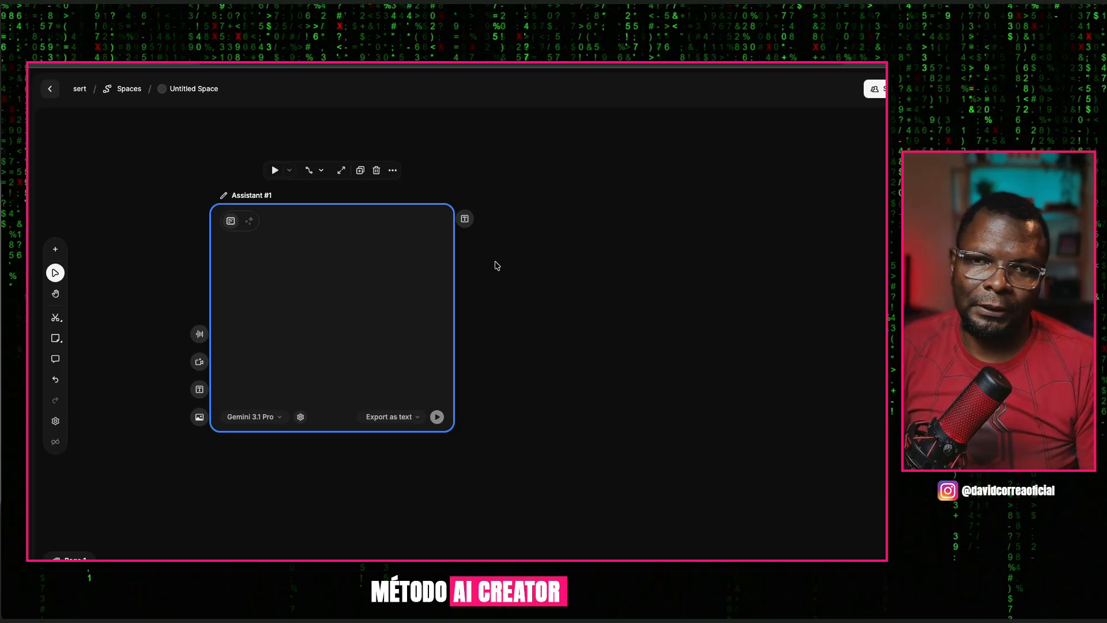
left_click(337, 265)
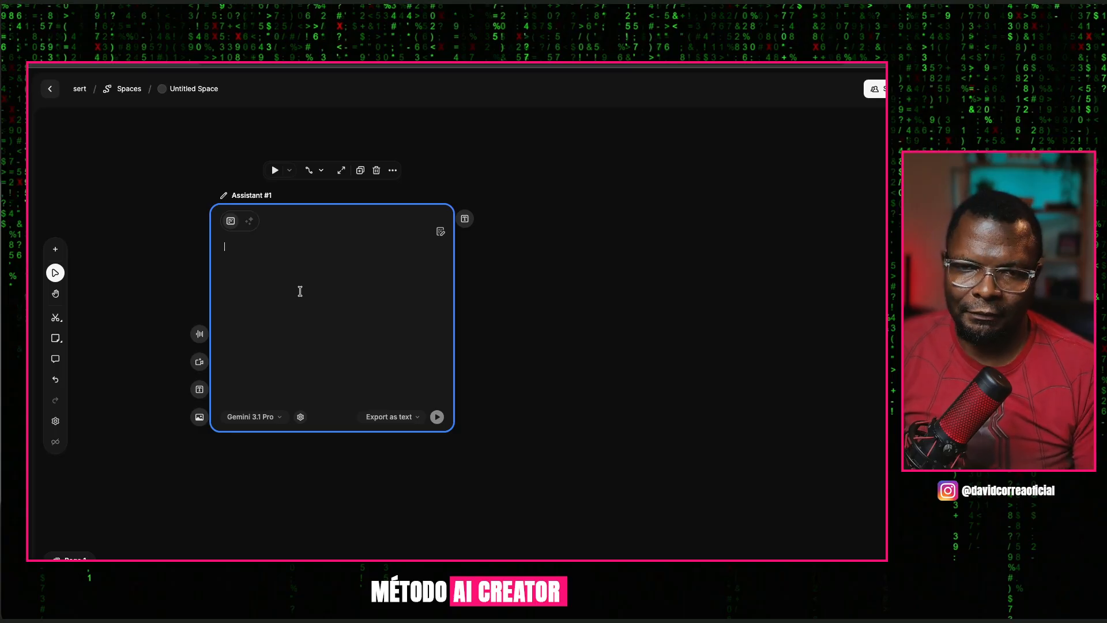
left_click(300, 291)
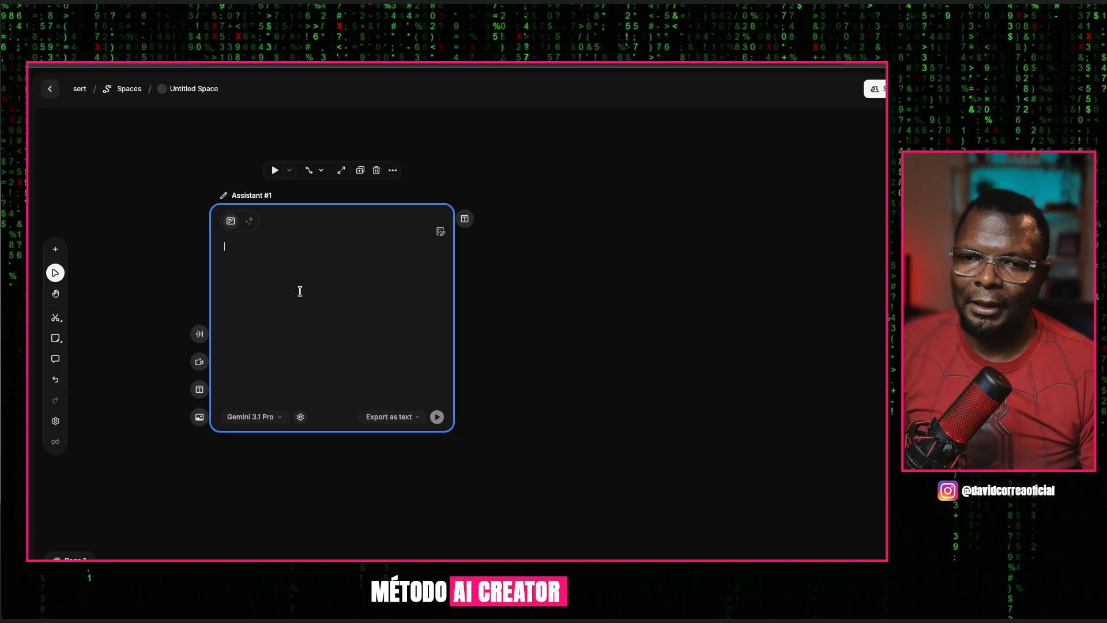
type("Chat, eu preciso de ajuda para poder criar uma influenciadora de IA. Ela vai ser uma influenciadora estilo UGC. Ela precisa ser ruiva. Eu quero que ela tenha características fortes de textura de pele, como micro imperfeições, micro espinhas, para que a pele seja ultra realista. Eu preciso também que ela esteja num ambiente externo, sentada num banco de praça.")
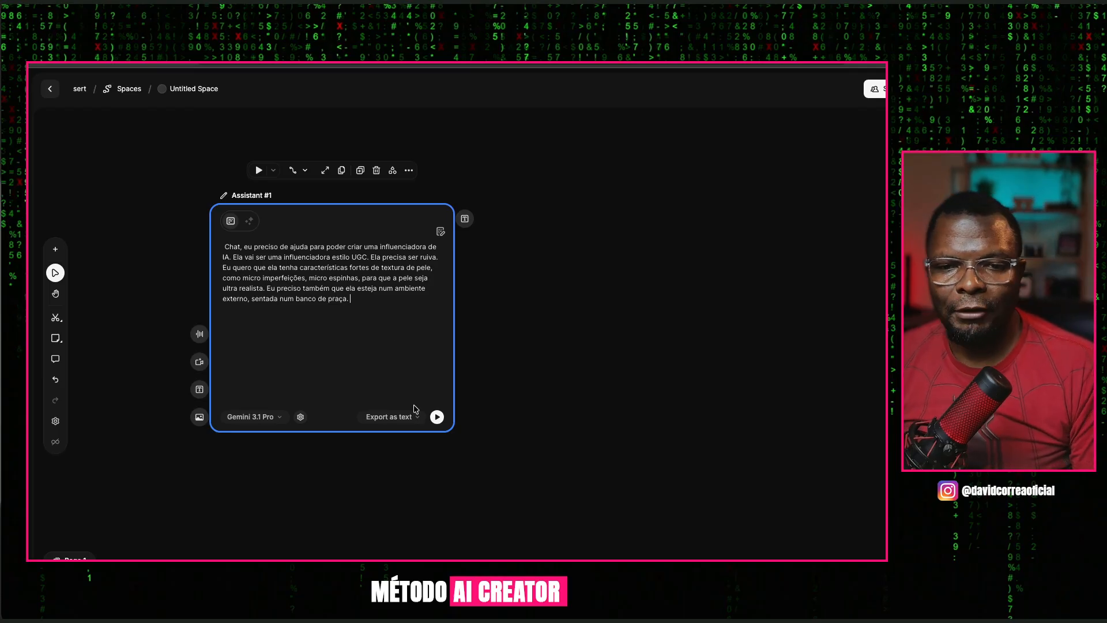
left_click(437, 417)
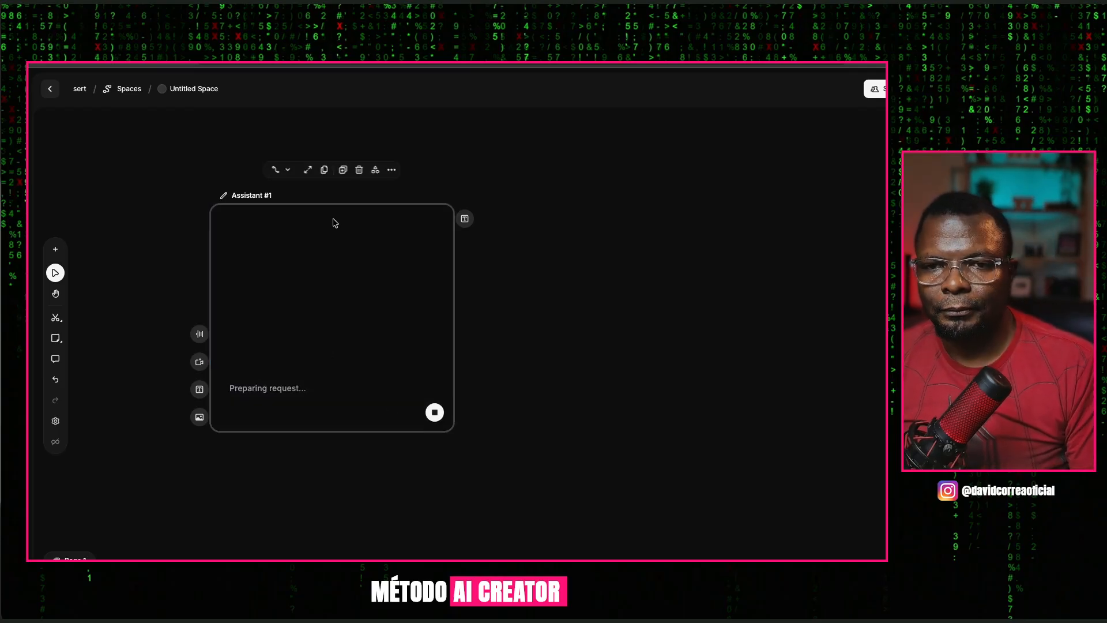
Review the Assistant's generated influencer description and switch the node back to showing the original prompt
scroll(330, 193, "down", 1)
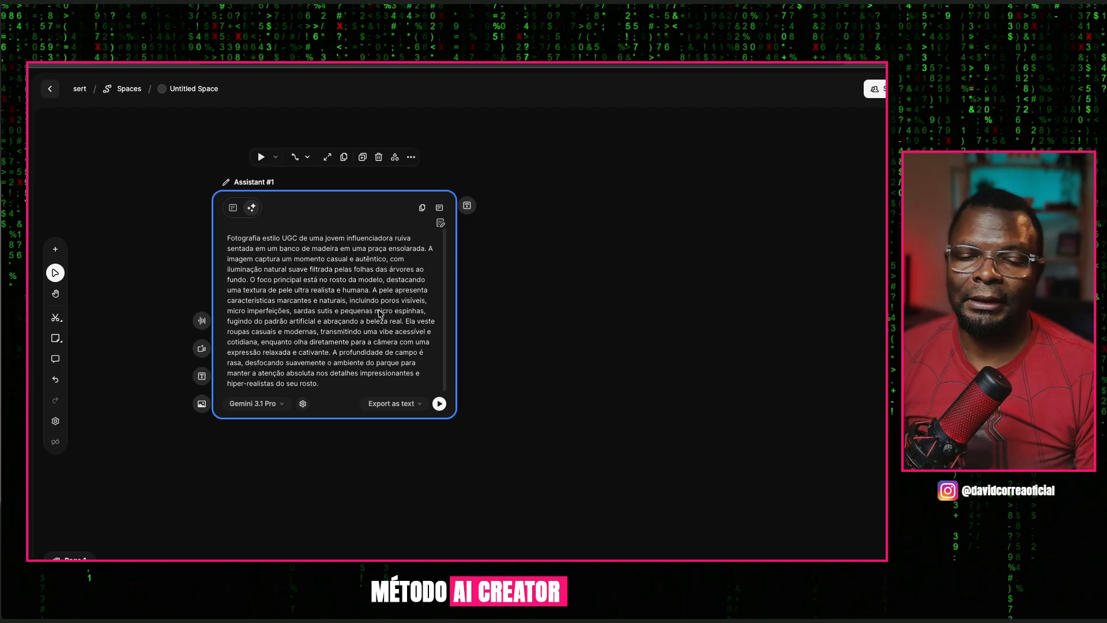
scroll(302, 325, "down", 1)
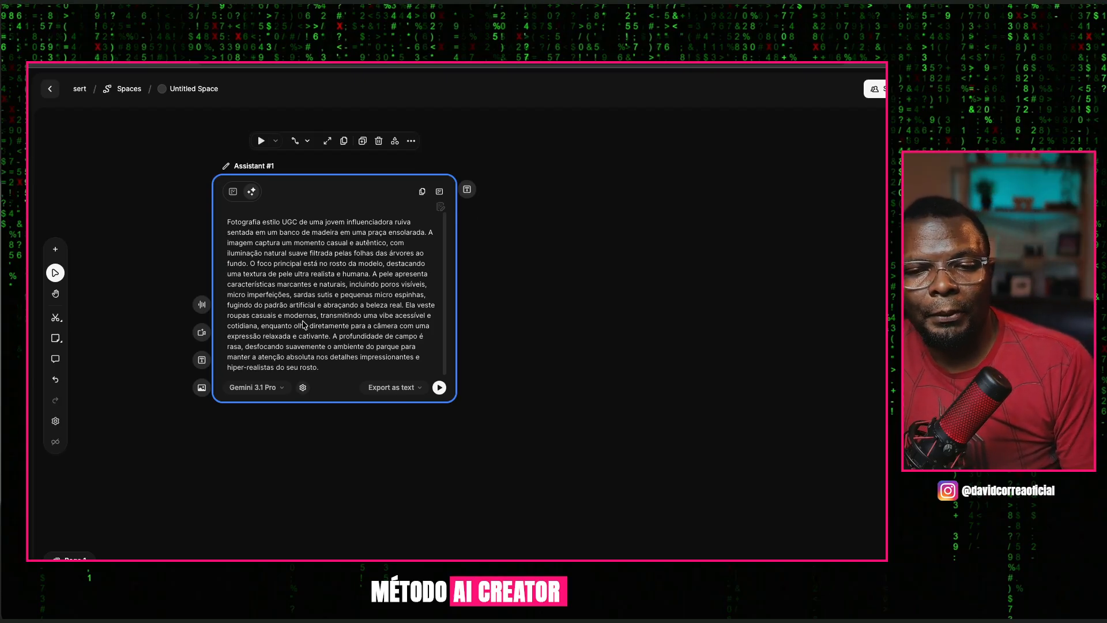
scroll(302, 325, "up", 1)
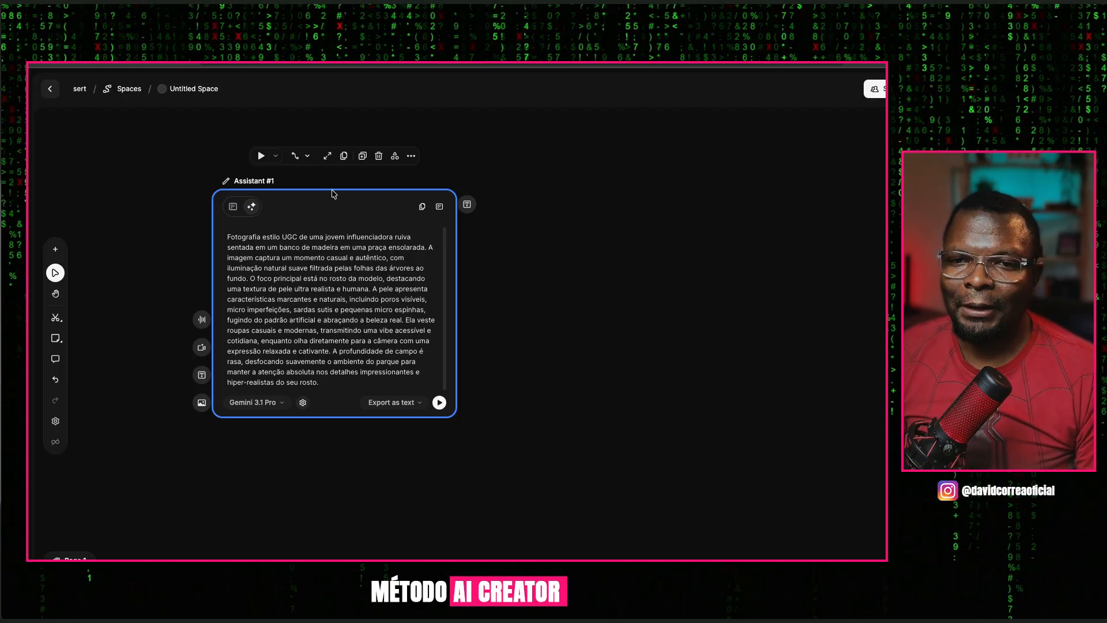
left_click_drag(333, 193, 264, 195)
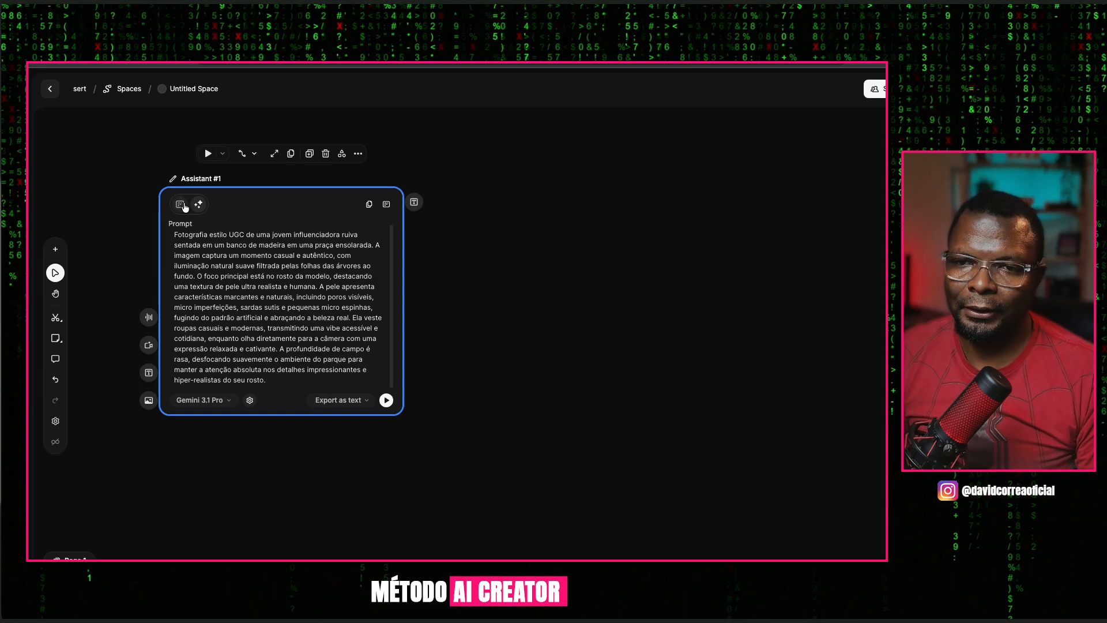
left_click(179, 206)
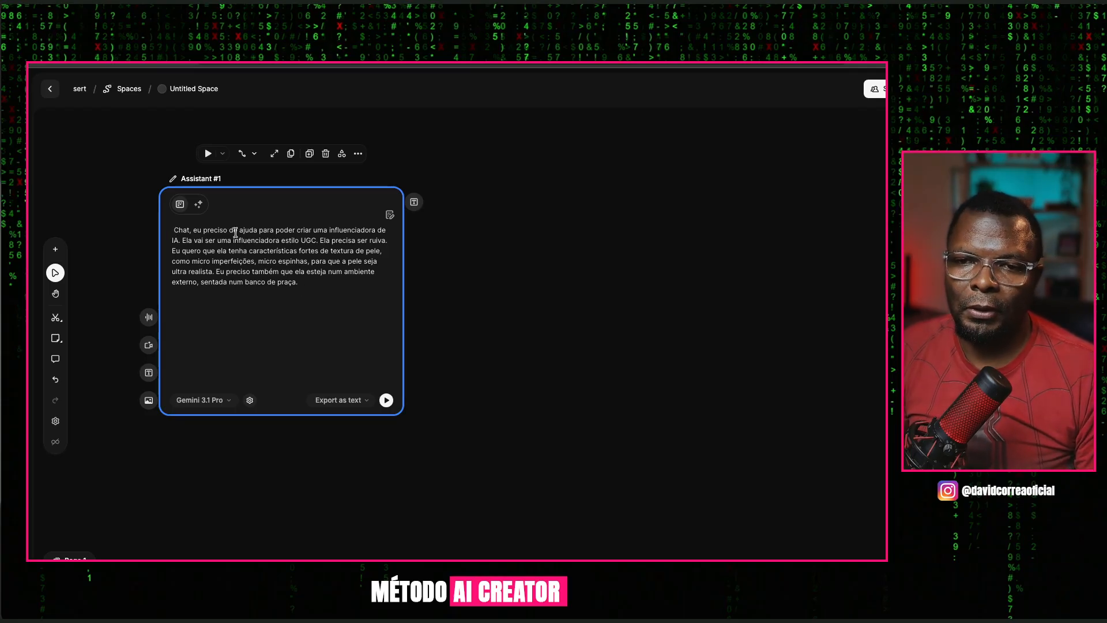
Switch the Assistant node back to its generated description and shift the node slightly on the canvas
left_click(199, 205)
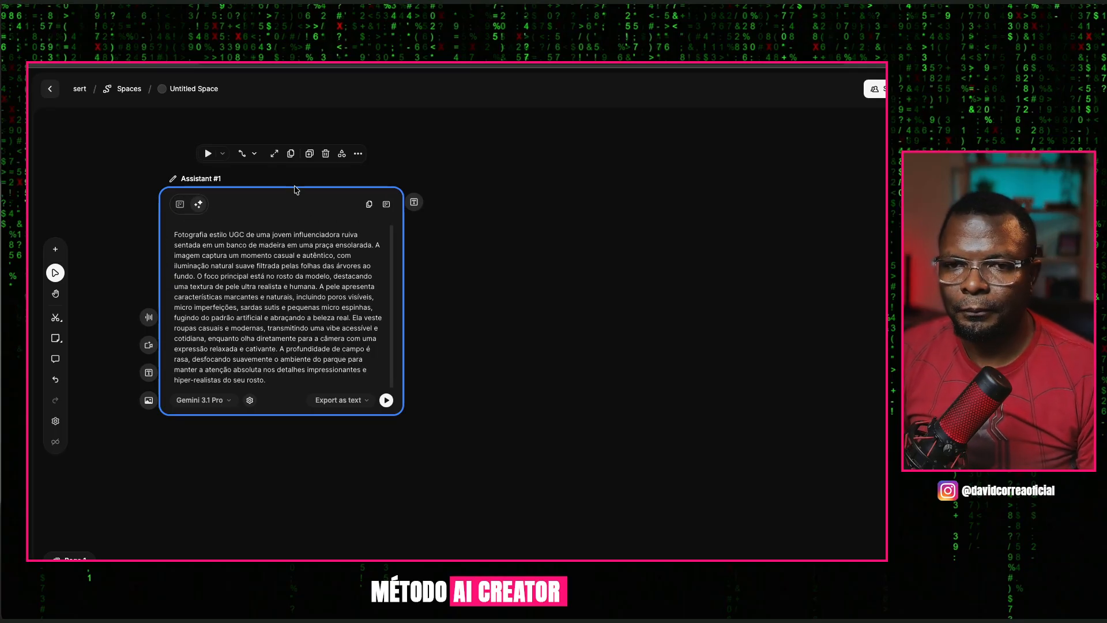
left_click_drag(301, 190, 308, 201)
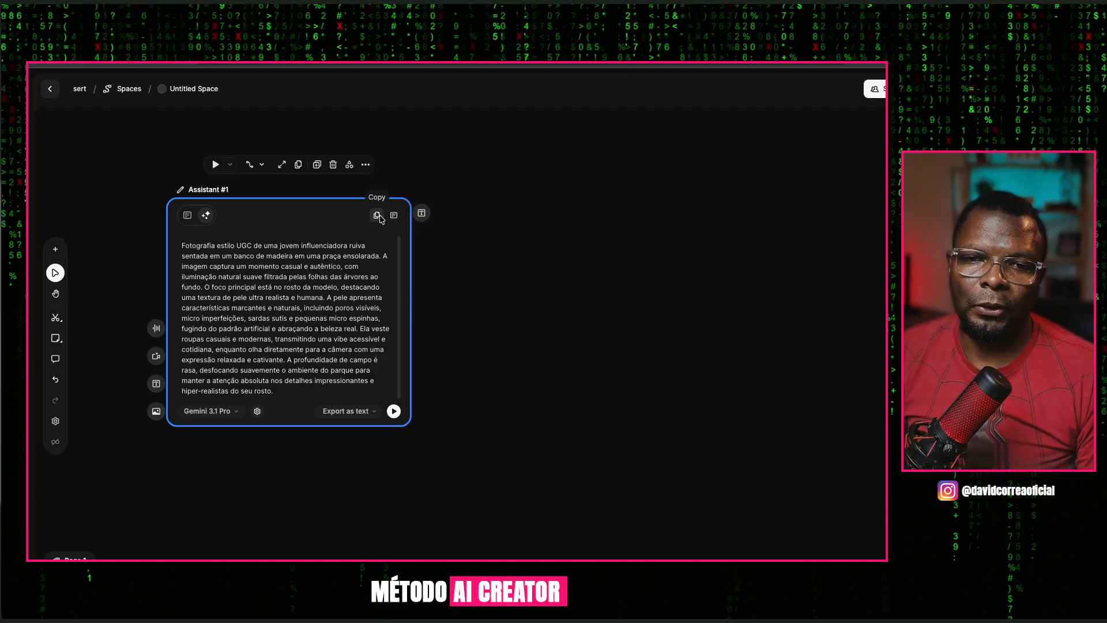
Paste the Assistant's generated description onto the empty canvas as a separate text node, move that node, and delete it
left_click(496, 244)
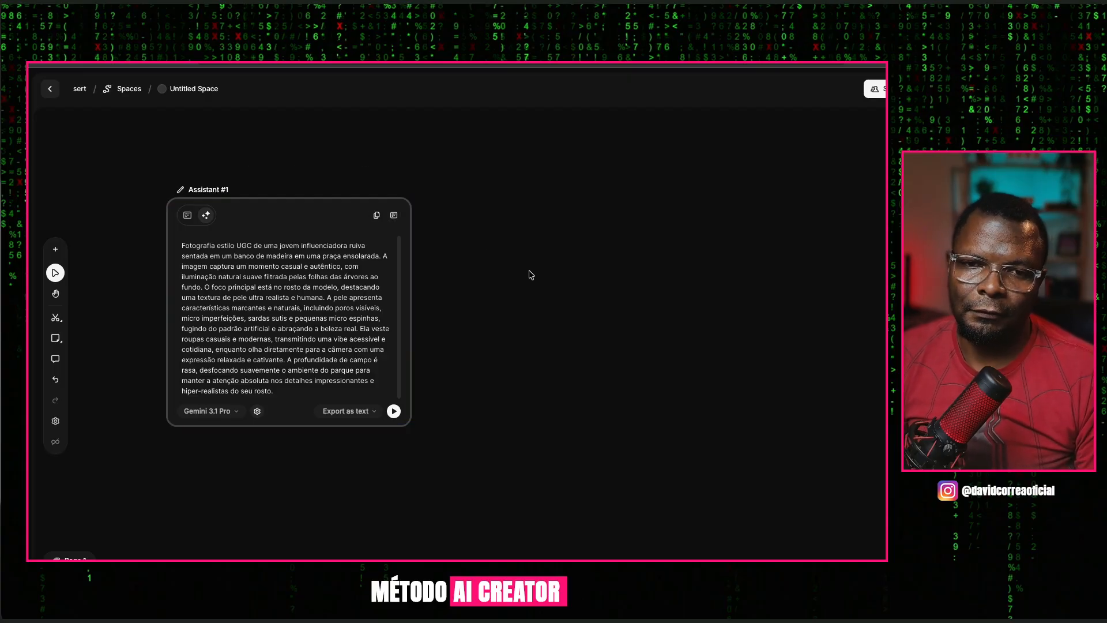
type("Fotografia estilo UGC de uma jovem influenciadora ruiva sentada em um banco de madeira em uma praça ensolarada. A imagem captura um momento casual e autêntico, com iluminação natural suave filtrada pelas folhas das árvores ao fundo. O foco principal está no rosto da modelo, destacando uma textura de pele ultra realista e humana. A pele apresenta características marcantes e naturais, incluindo poros visíveis, micro imperfeições, sardas sutis e pequenas micro espinhas, fugindo do padrão artificial e abraçando a beleza real. Ela veste roupas casuais e modernas, transmitindo uma vibe acessível e cotidiana, enquanto olha diretamente para a câmera com uma expressão relaxada e cativante. A profundidade de campo é rasa, desfocando suavemente o ambiente do parque para manter a atenção absoluta nos detalhes impressionantes e hiper-realistas do seu rosto.")
left_click(618, 282)
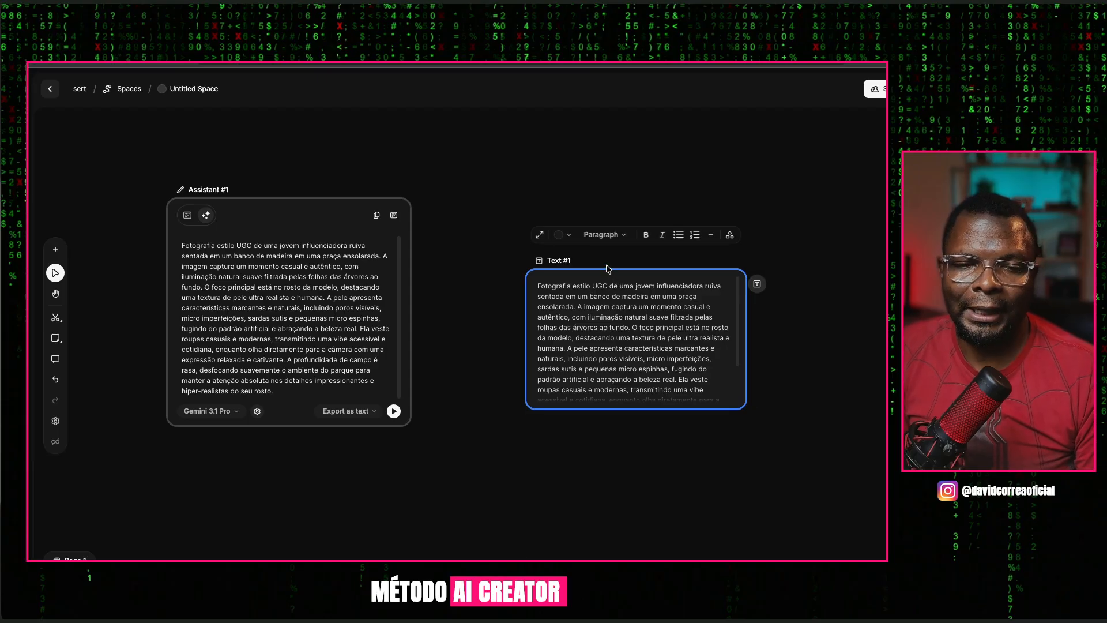
left_click_drag(607, 268, 572, 175)
key("Delete")
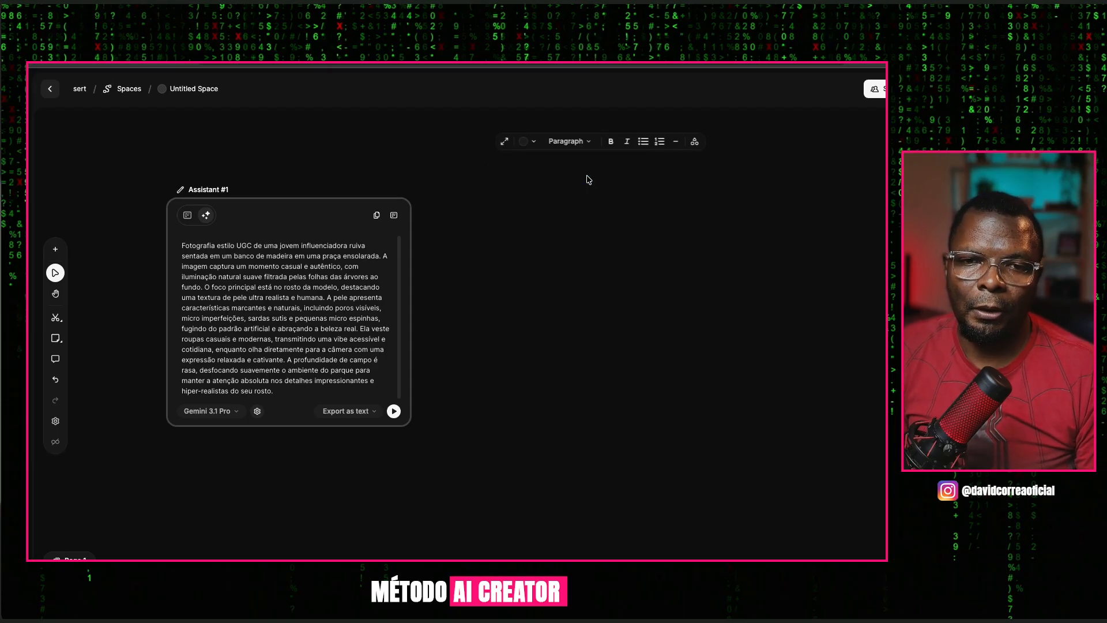
Check which node types can be connected to the Assistant node's text output without adding one
left_click_drag(275, 205, 267, 182)
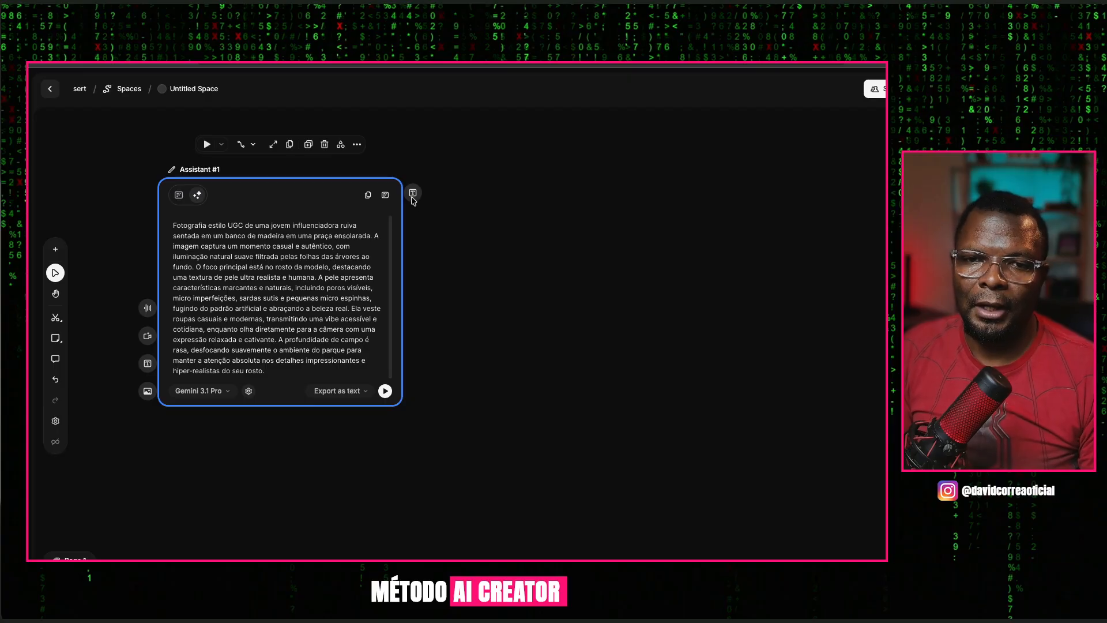
left_click_drag(412, 196, 540, 317)
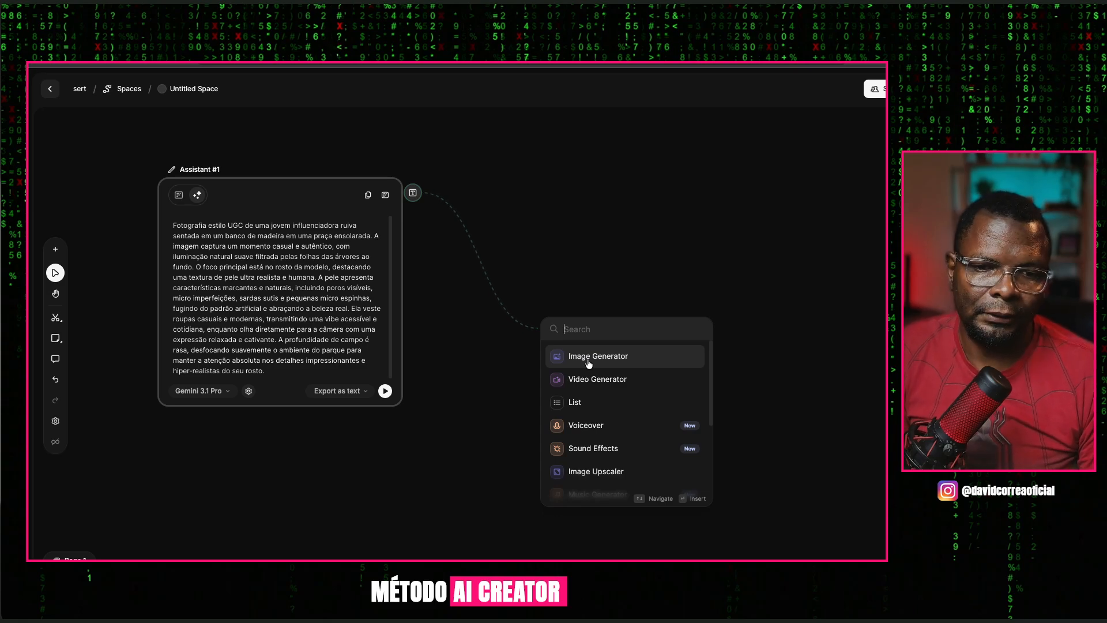
left_click(465, 314)
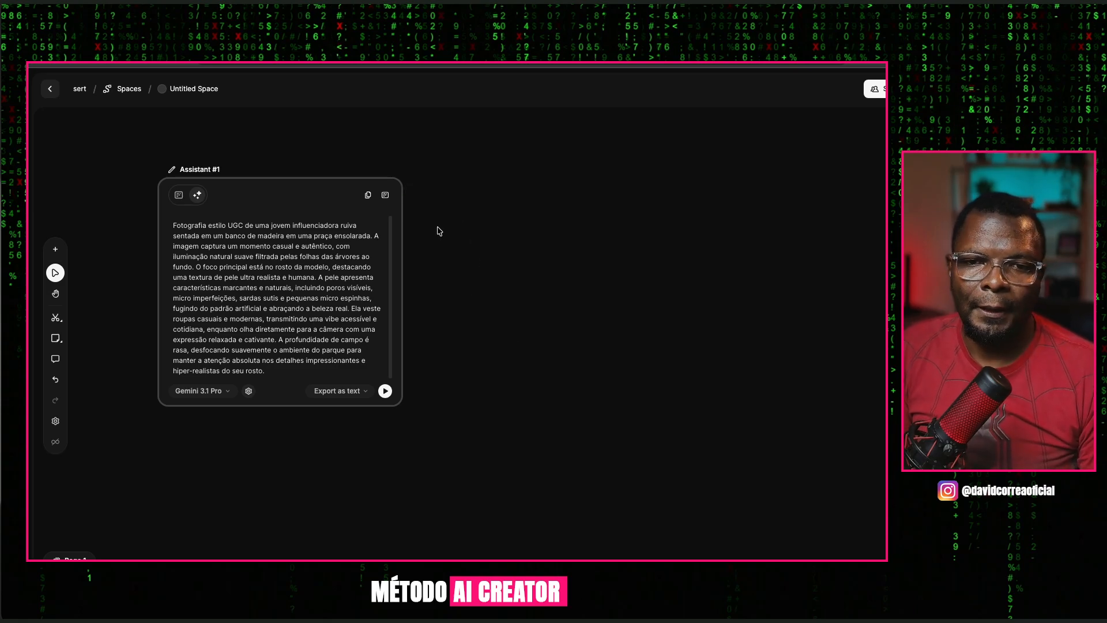
Rename the Assistant node to "Assistente criador Influencer"
left_click(193, 169)
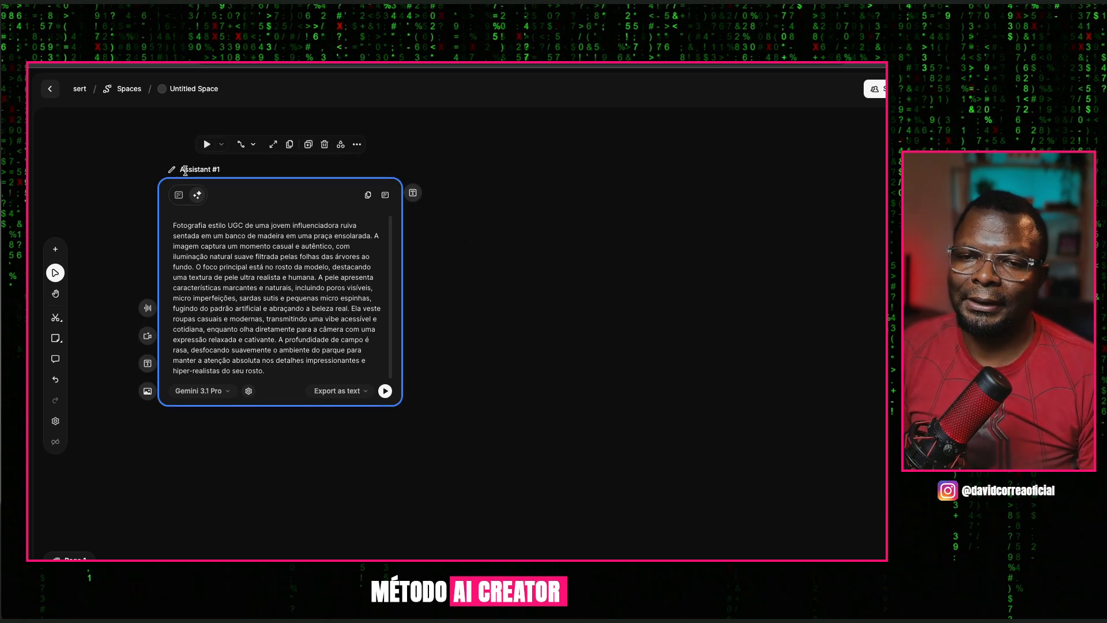
double_click(194, 171)
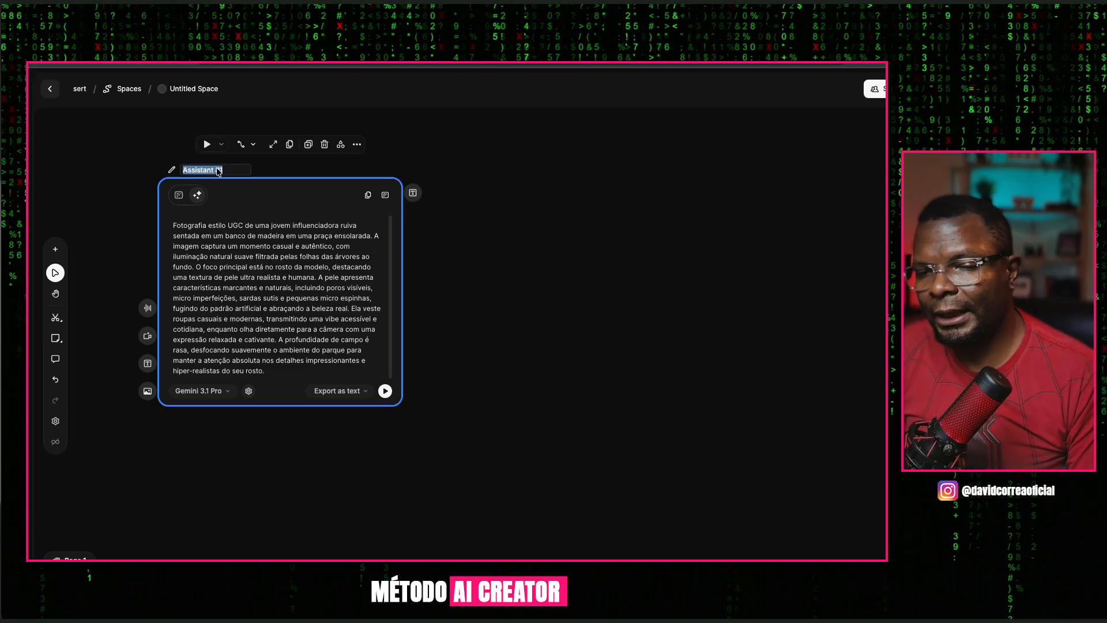
type("Assistent")
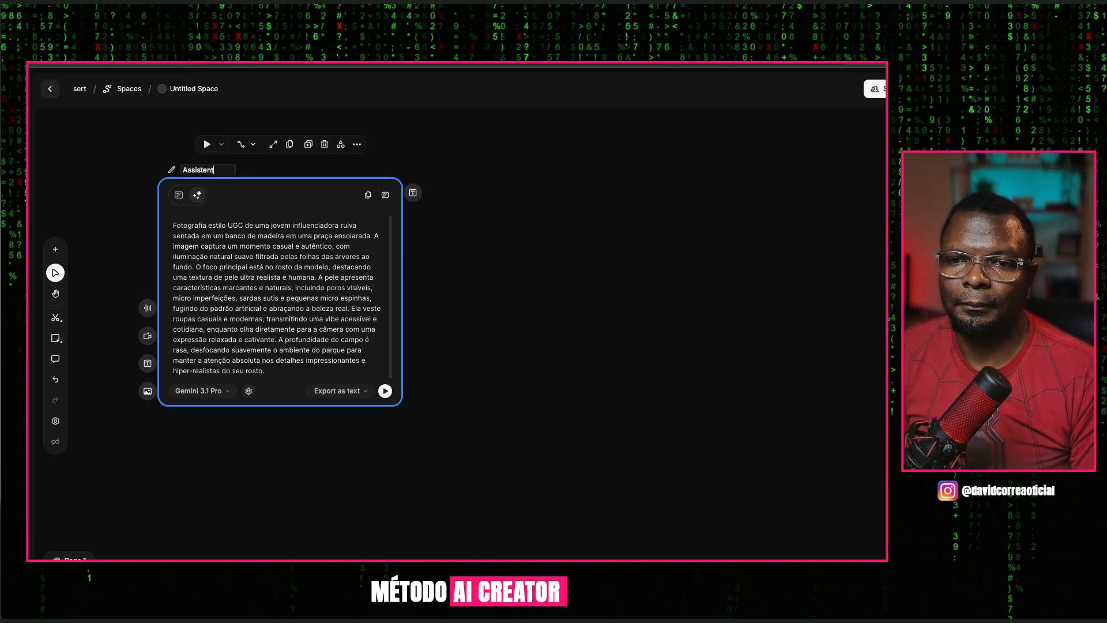
type("e criador In")
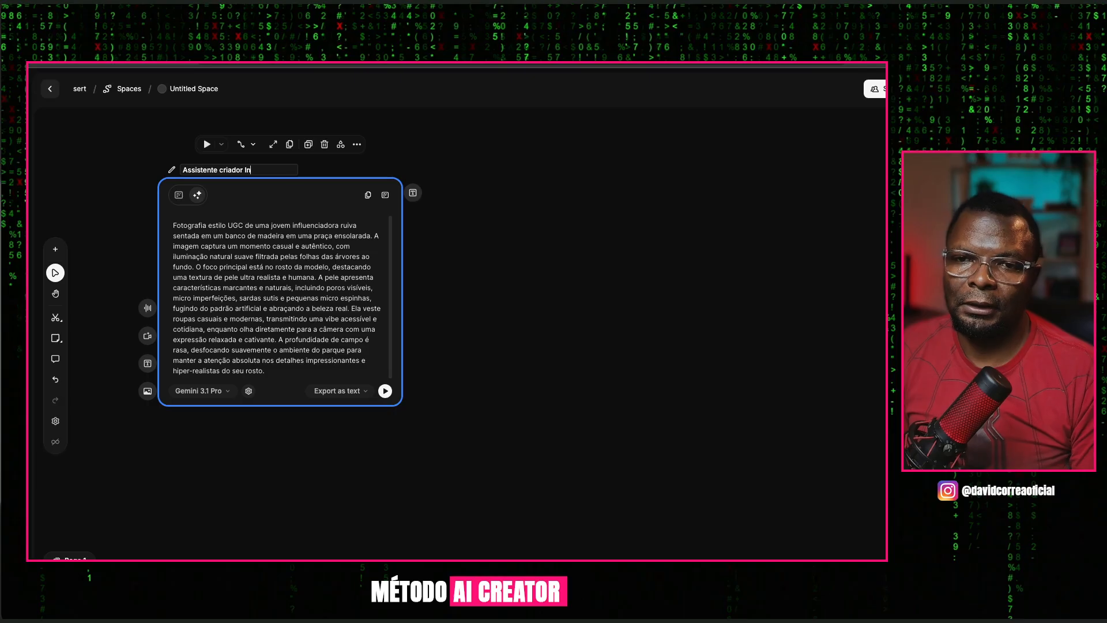
type("fluencer")
key("Return")
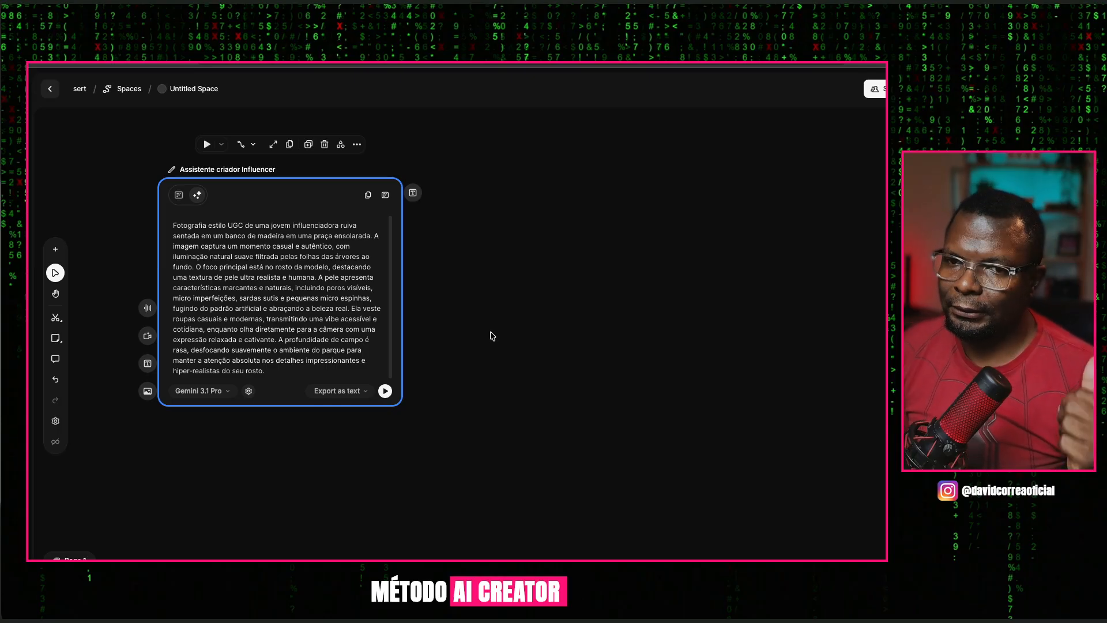
Add an Image Generator node connected to the text output of the influencer assistant node
scroll(262, 289, "down", 2)
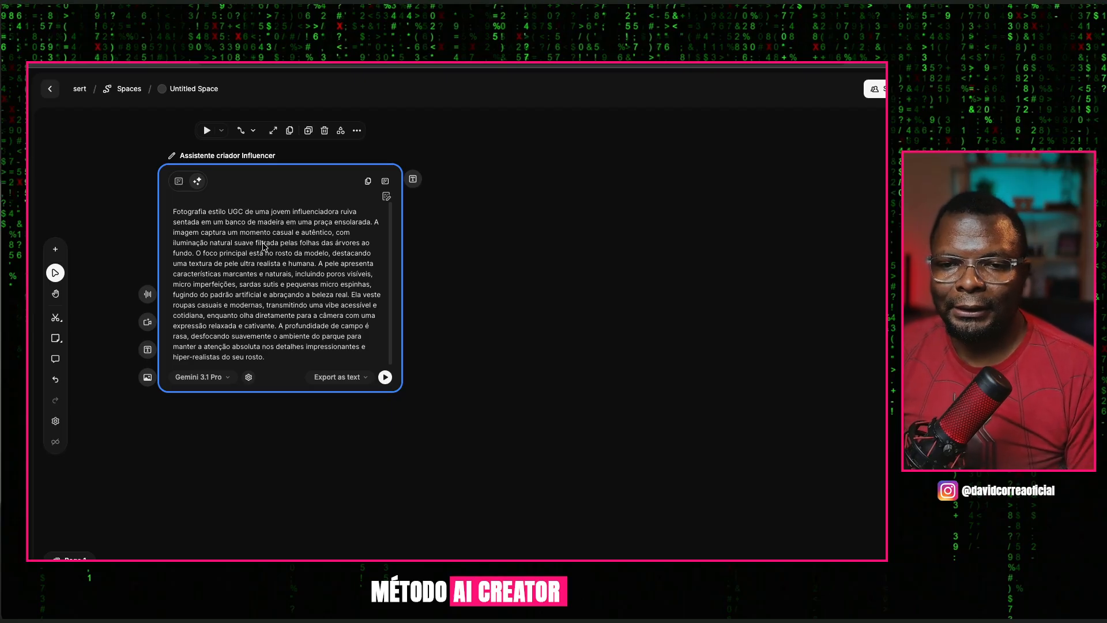
scroll(259, 258, "up", 5)
scroll(272, 265, "down", 3)
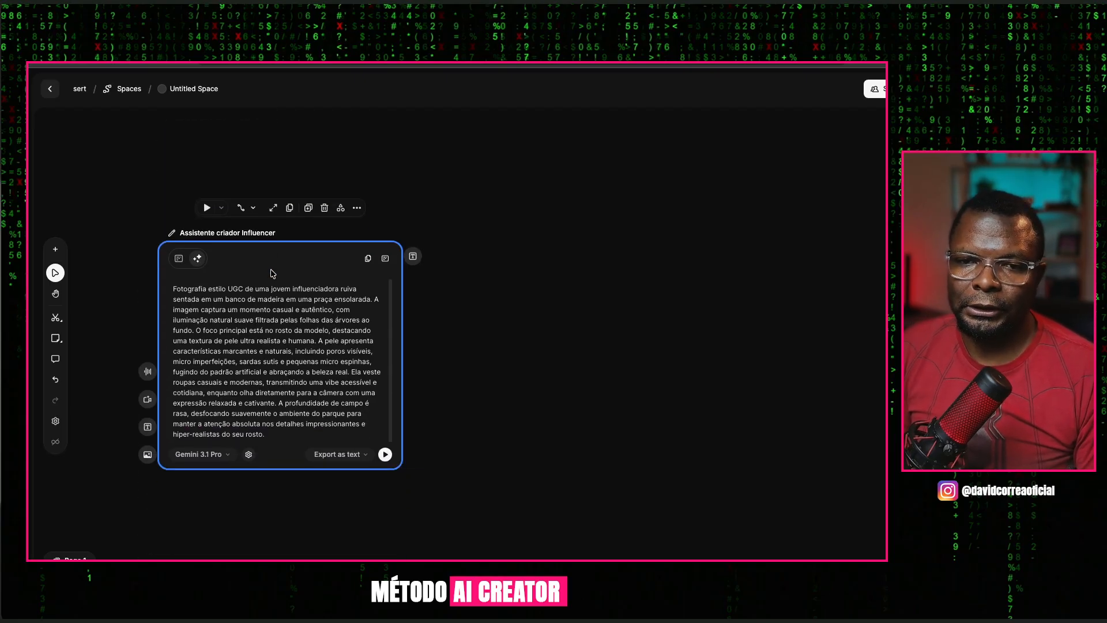
scroll(273, 270, "down", 1)
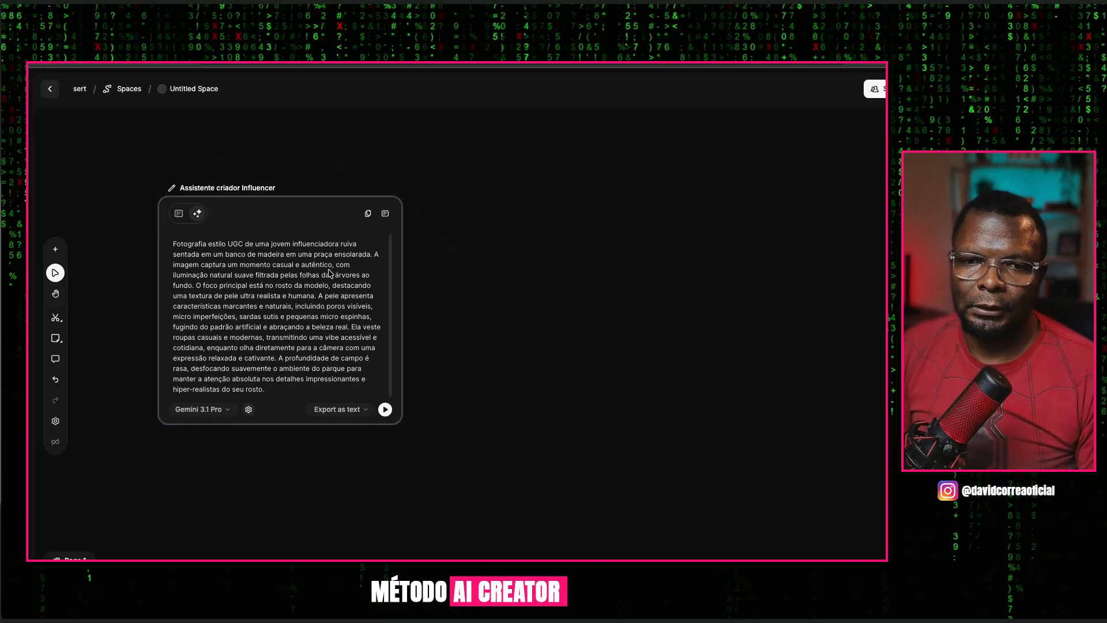
left_click_drag(412, 211, 516, 290)
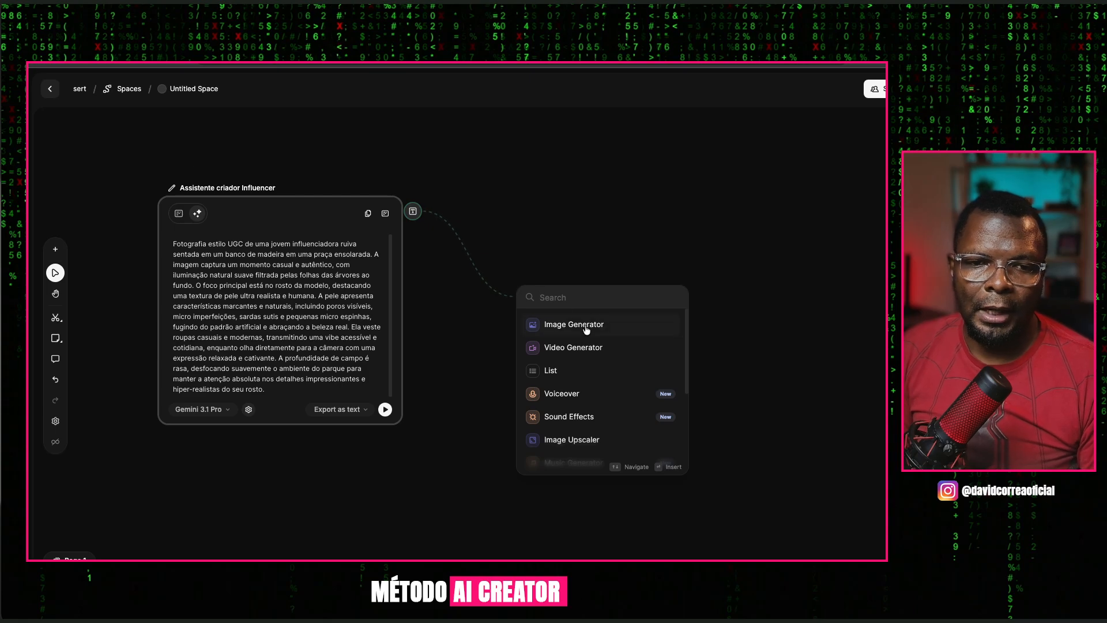
left_click(586, 325)
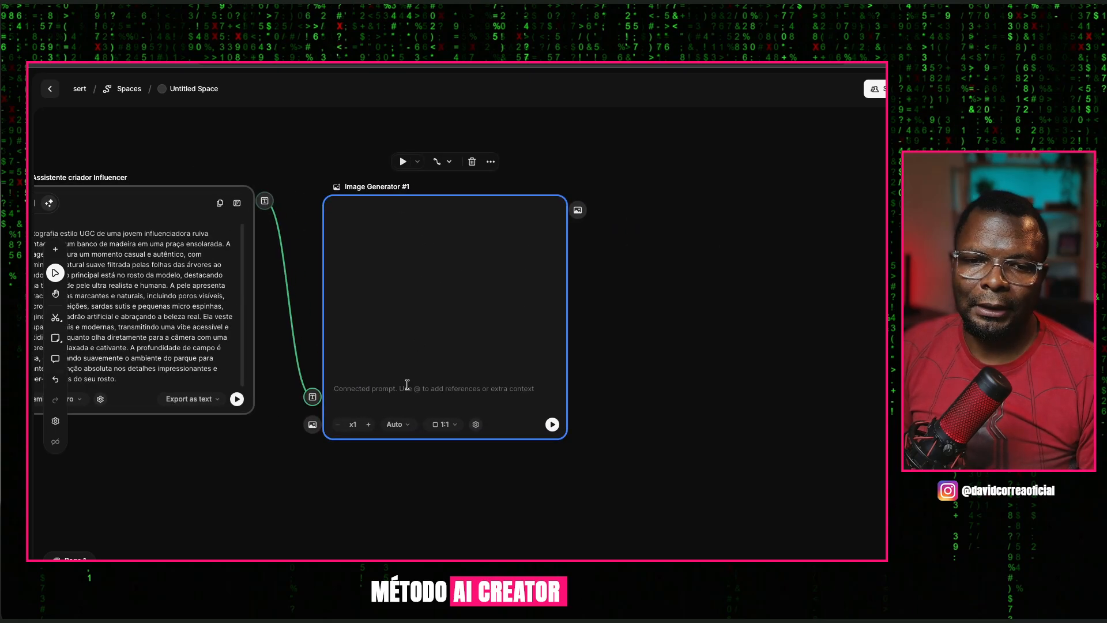
Paste the generated description into the Image Generator's prompt and clear the prompt again
left_click(404, 385)
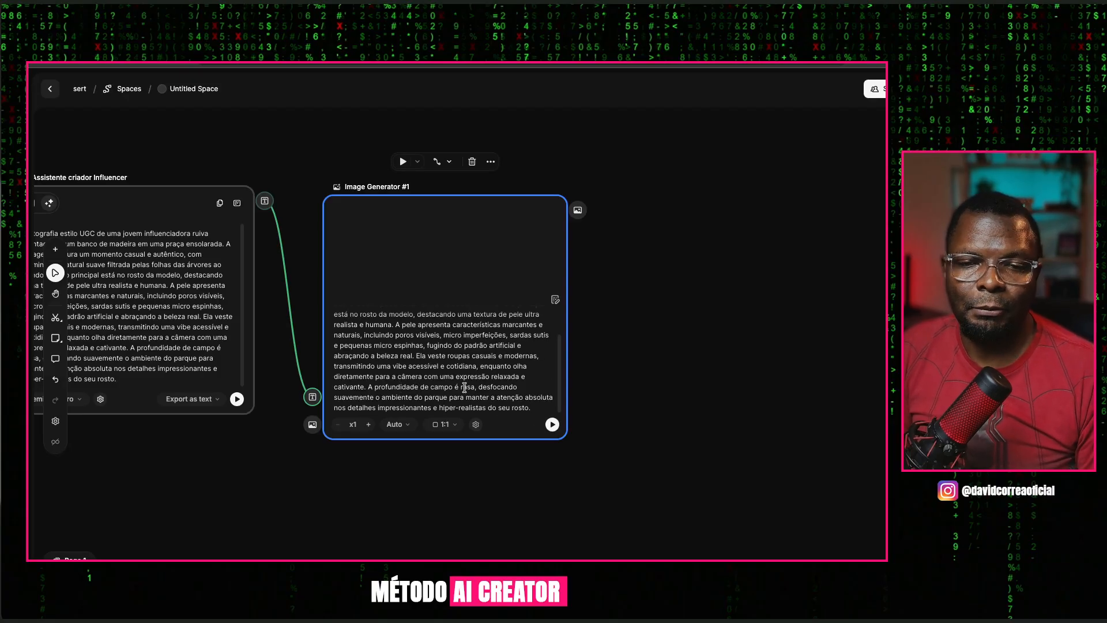
key("ctrl+a")
key("BackSpace")
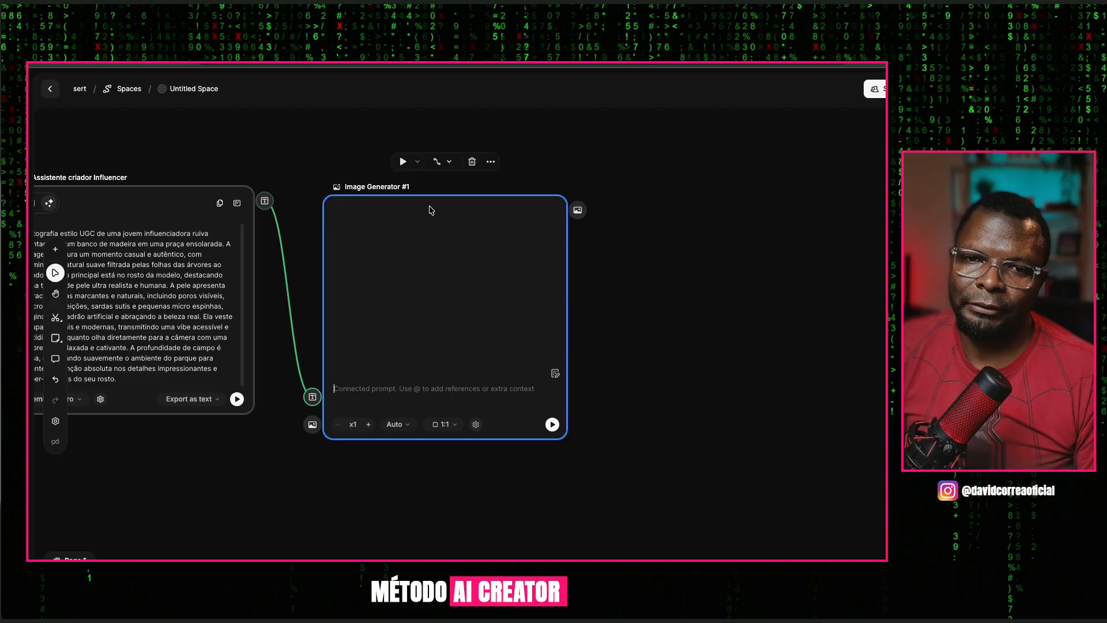
Set the Image Generator's model to Google Nano Banana 2
left_click_drag(430, 185, 429, 183)
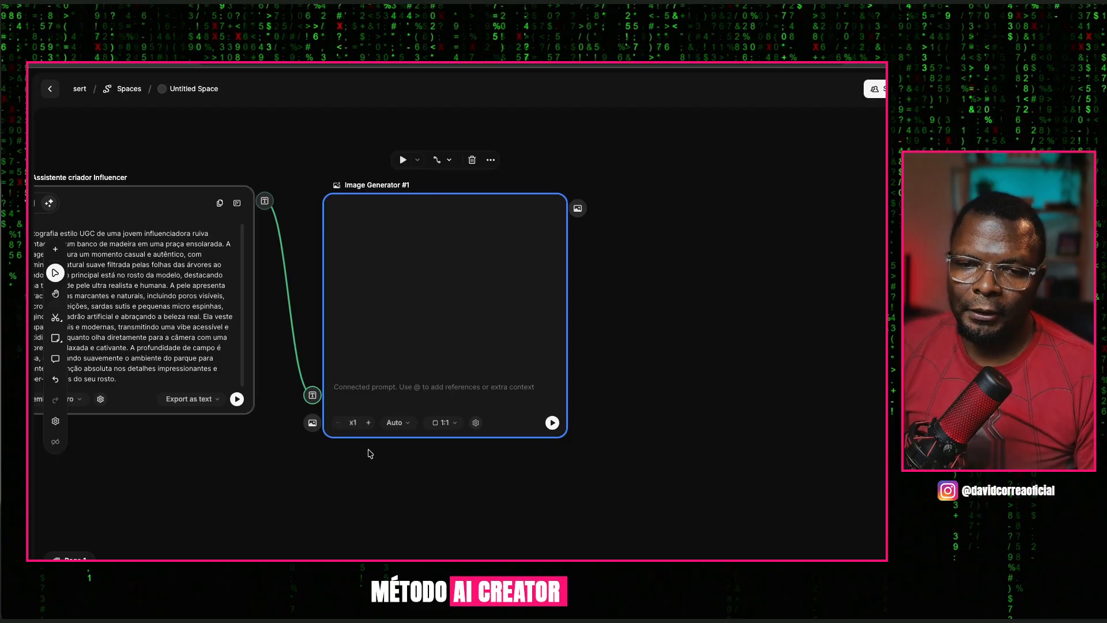
left_click(394, 422)
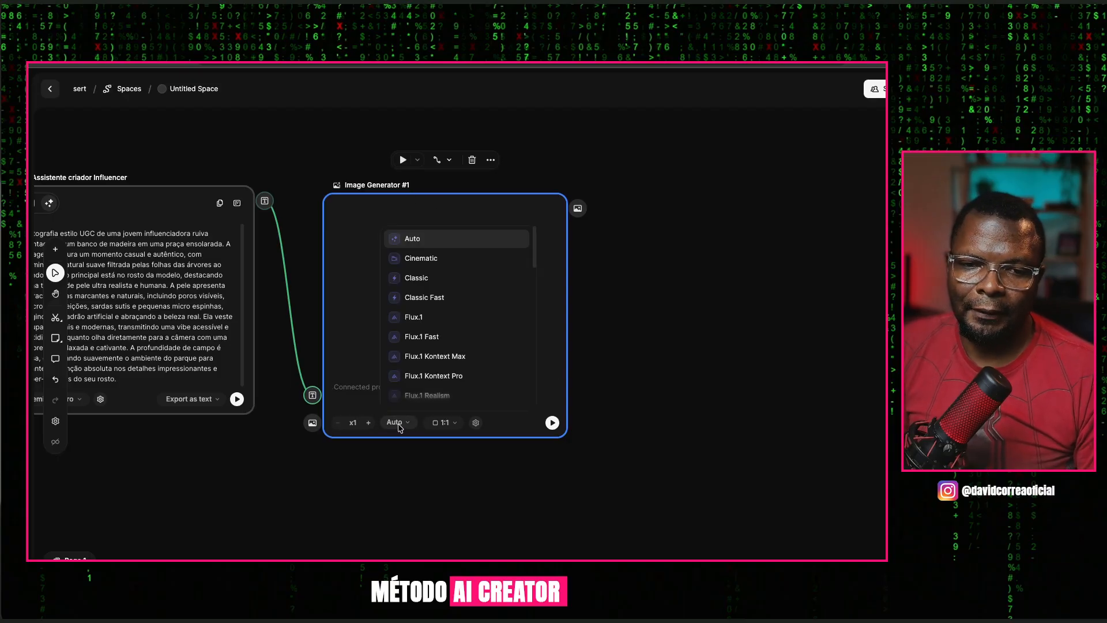
scroll(474, 305, "down", 8)
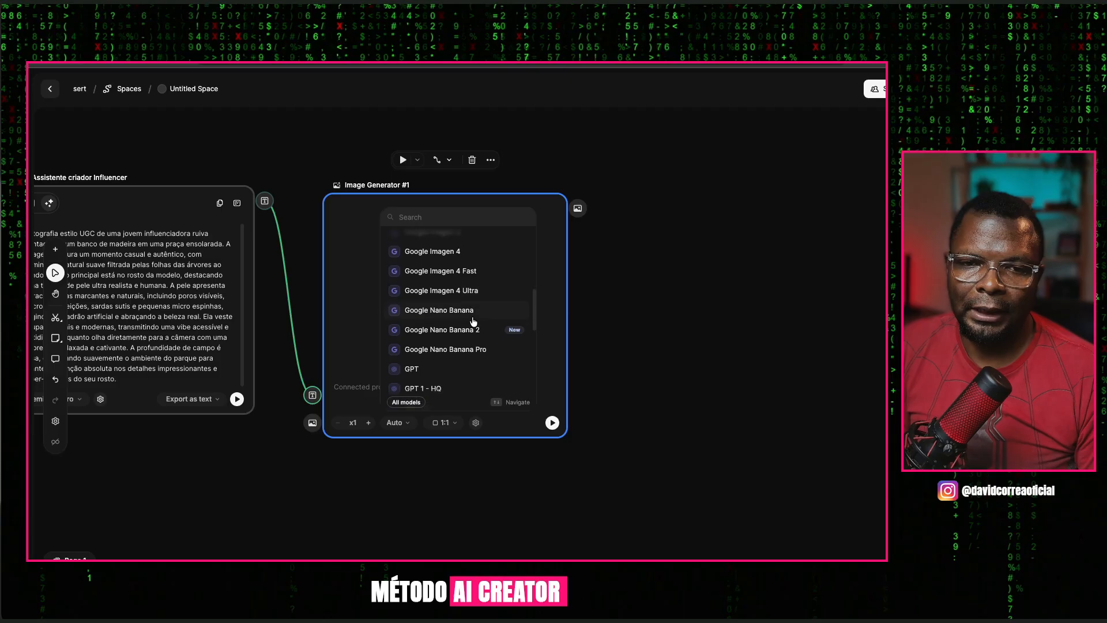
left_click(453, 336)
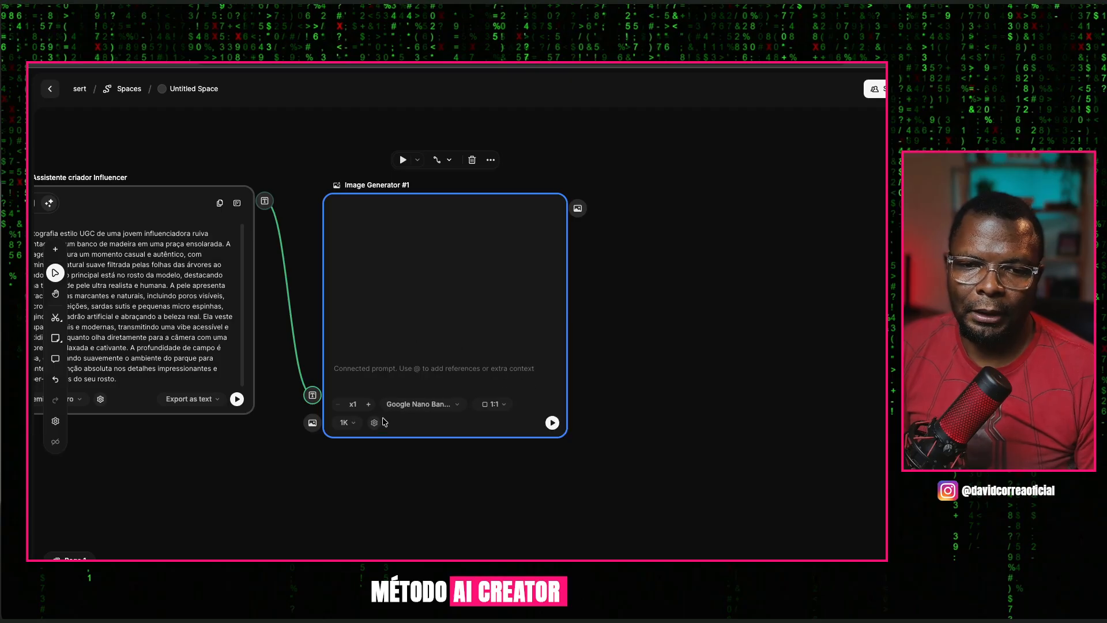
Configure the Image Generator to produce three images at 2K resolution with a 9:16 aspect ratio
left_click(368, 405)
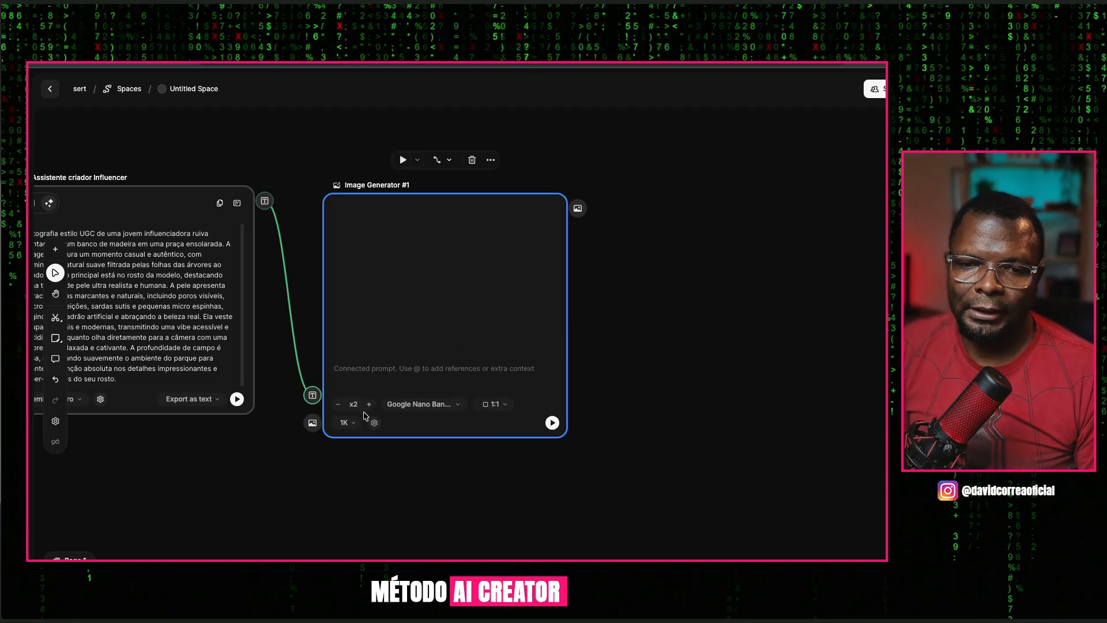
left_click(369, 405)
left_click(345, 422)
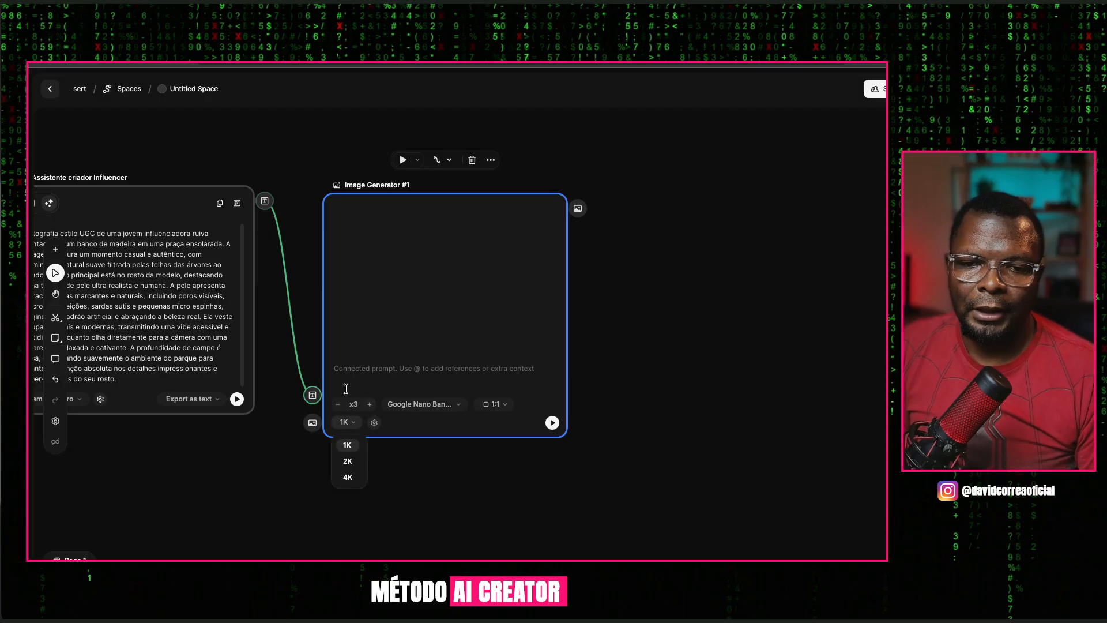
left_click(347, 462)
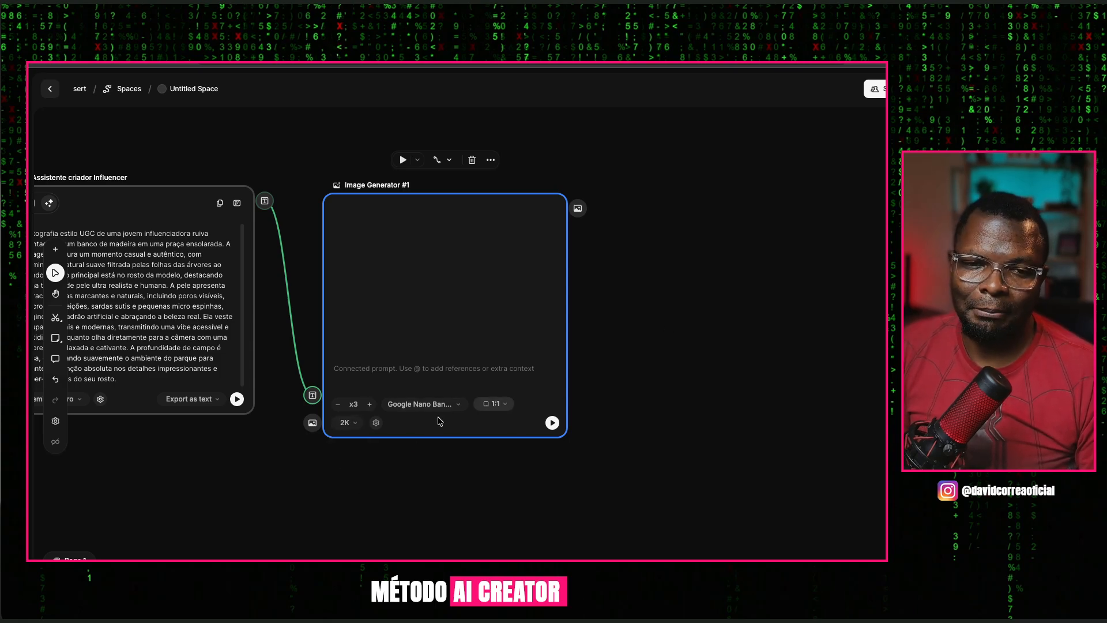
left_click(489, 408)
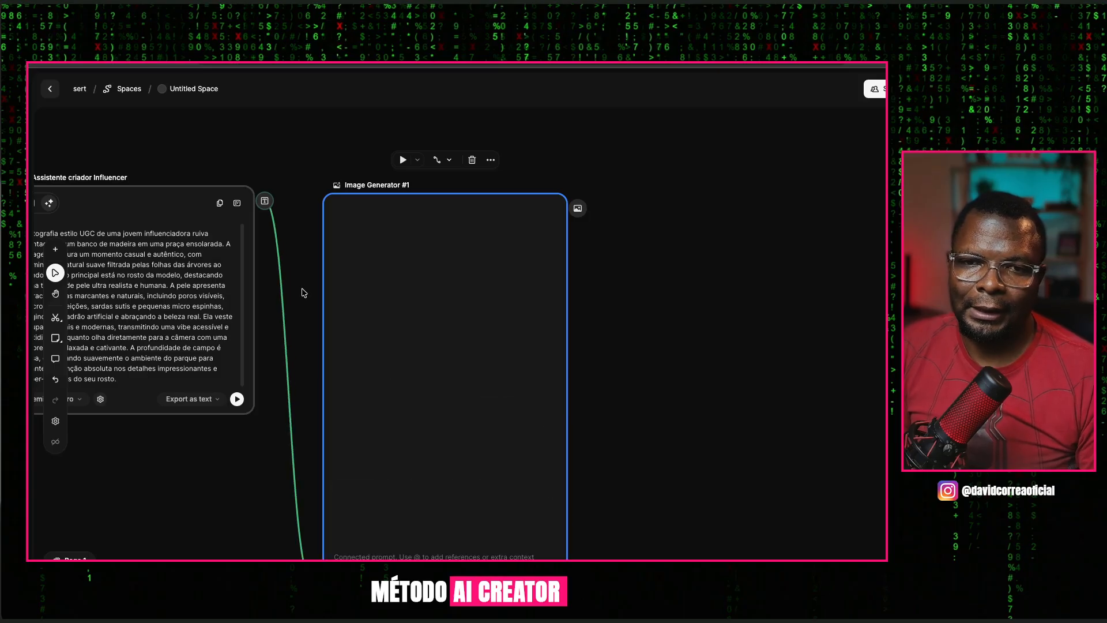
Compare the influencer assistant node's original request with its generated description, leaving the generated description displayed
key("space")
left_click_drag(658, 340, 728, 266)
scroll(477, 314, "up", 1)
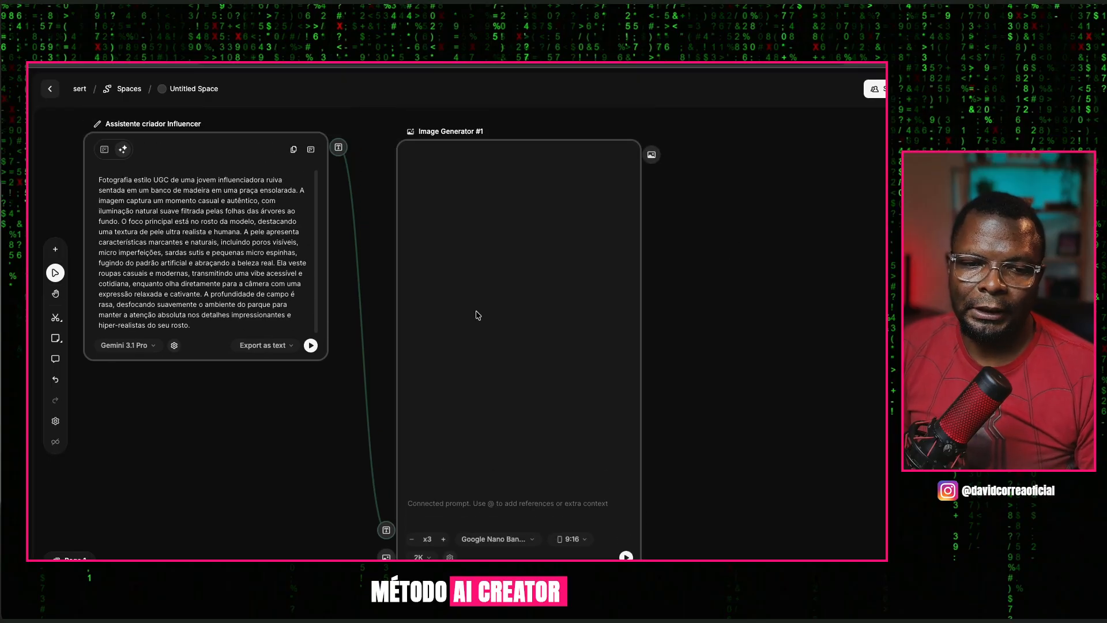
scroll(211, 151, "up", 2)
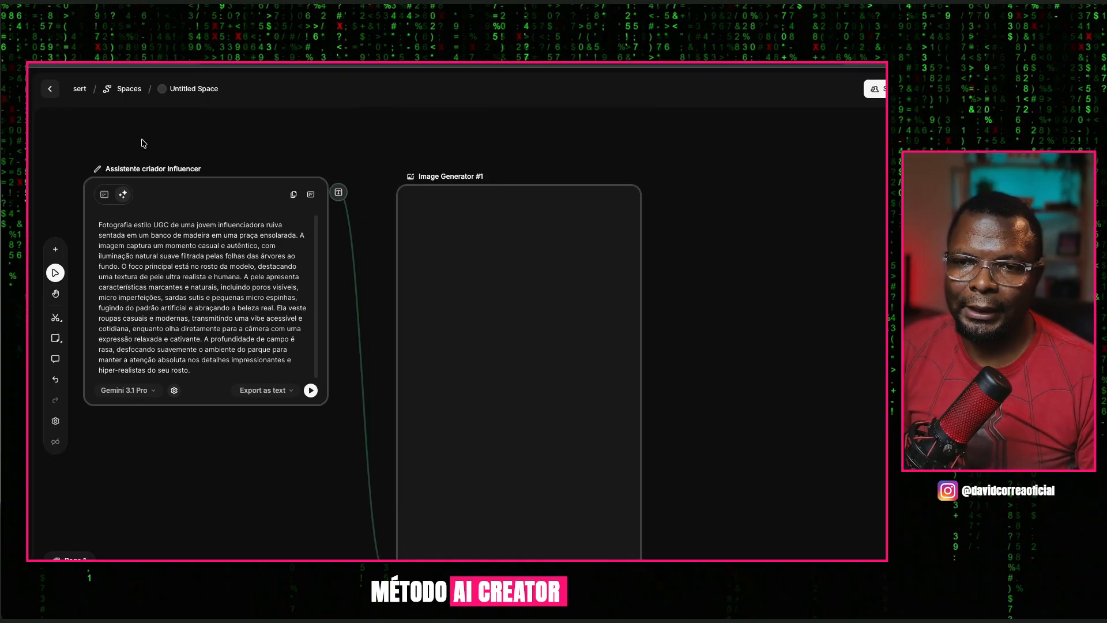
key("space")
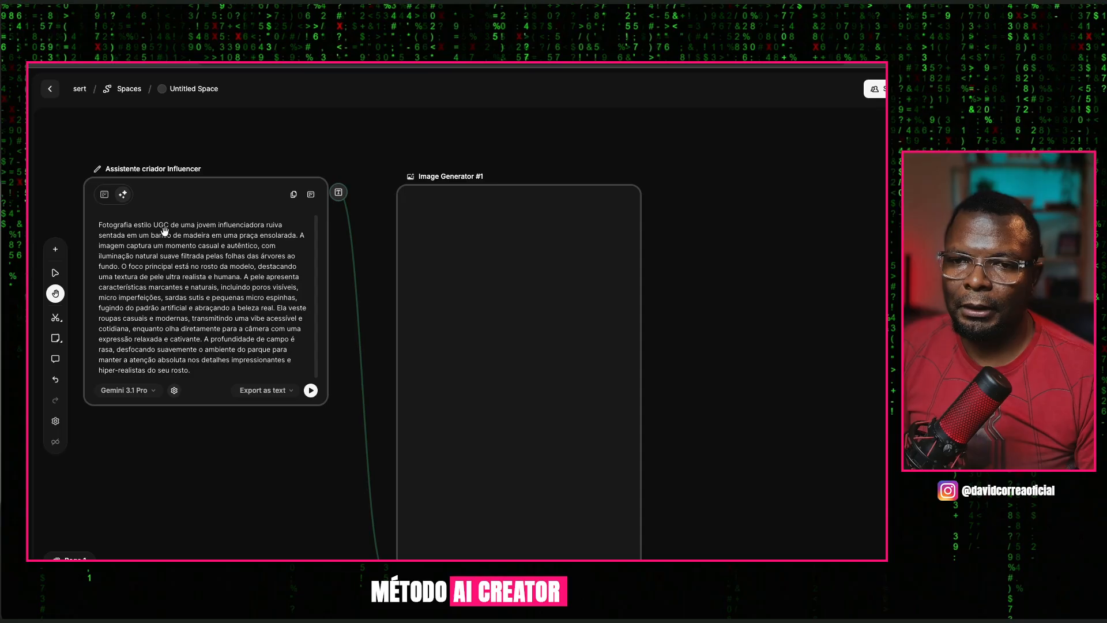
left_click_drag(217, 435, 266, 514)
left_click(155, 248)
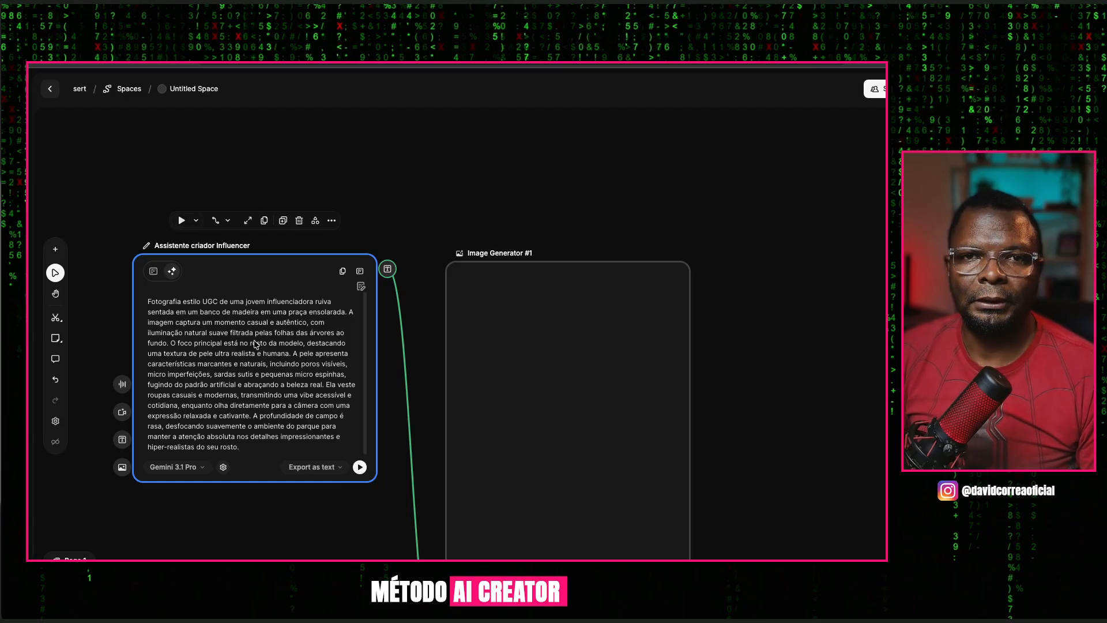
left_click(153, 272)
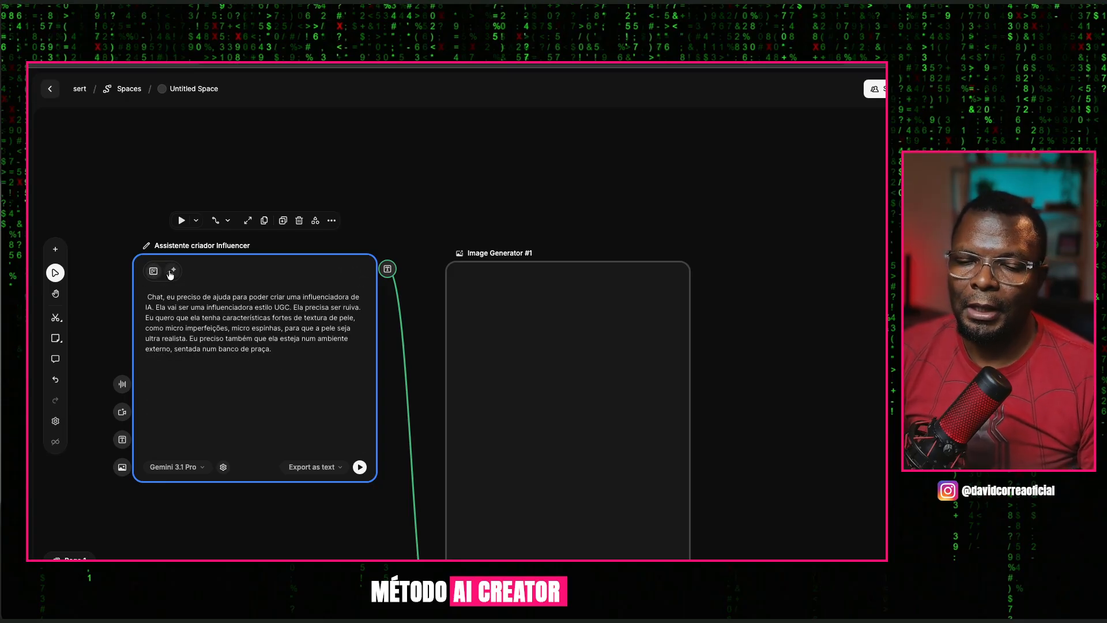
left_click(171, 272)
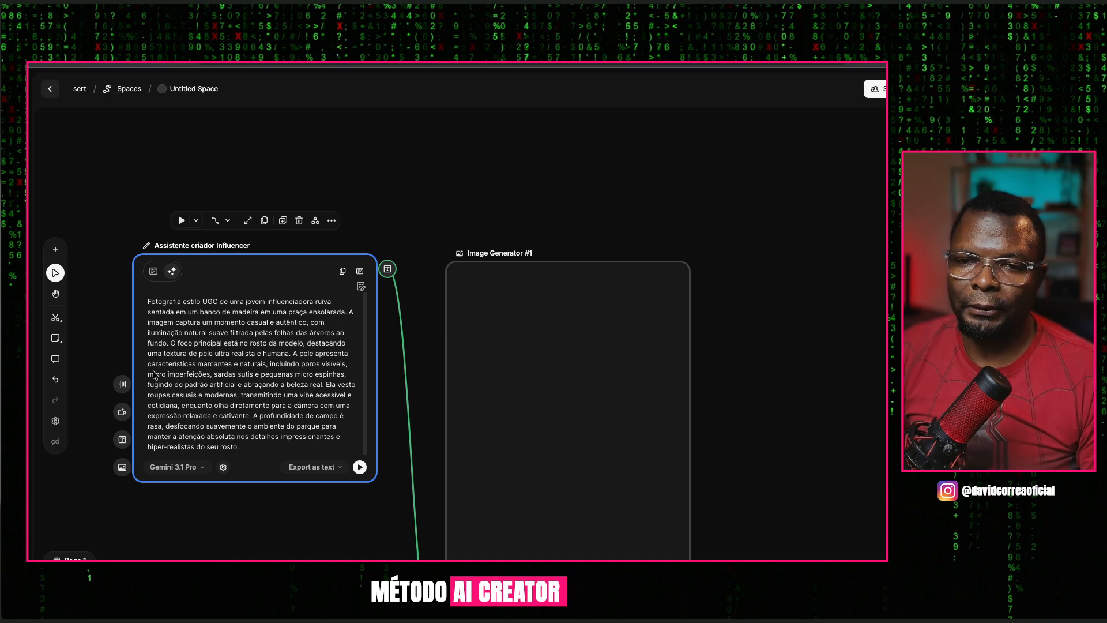
scroll(257, 346, "down", 2)
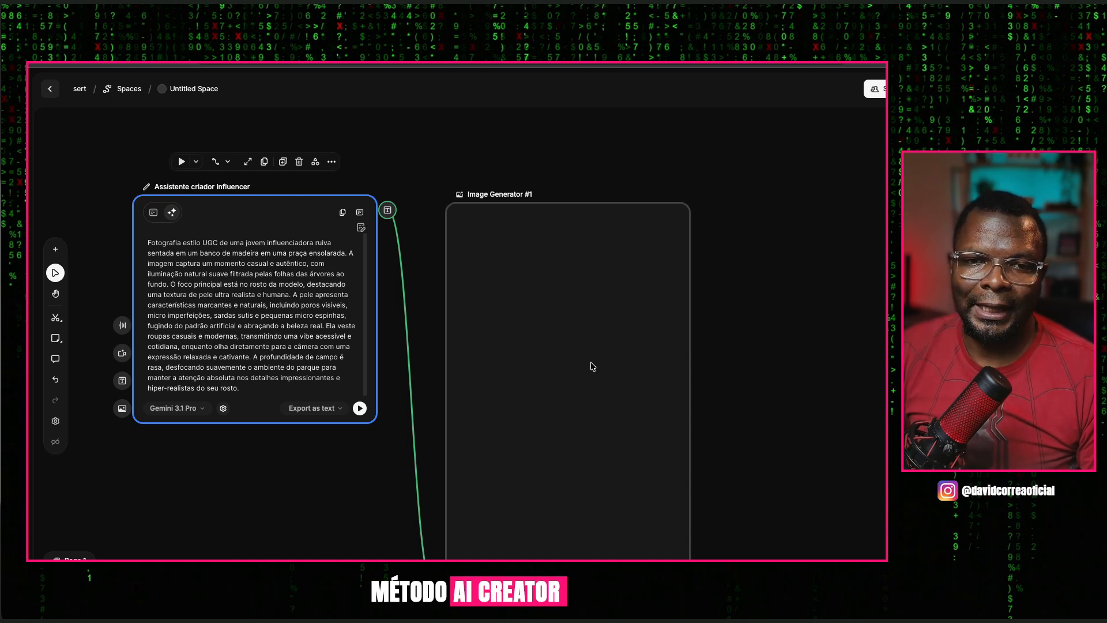
Move the Image Generator node up and farther away from the influencer assistant node, and make the assistant the active node
left_click_drag(551, 386, 597, 309)
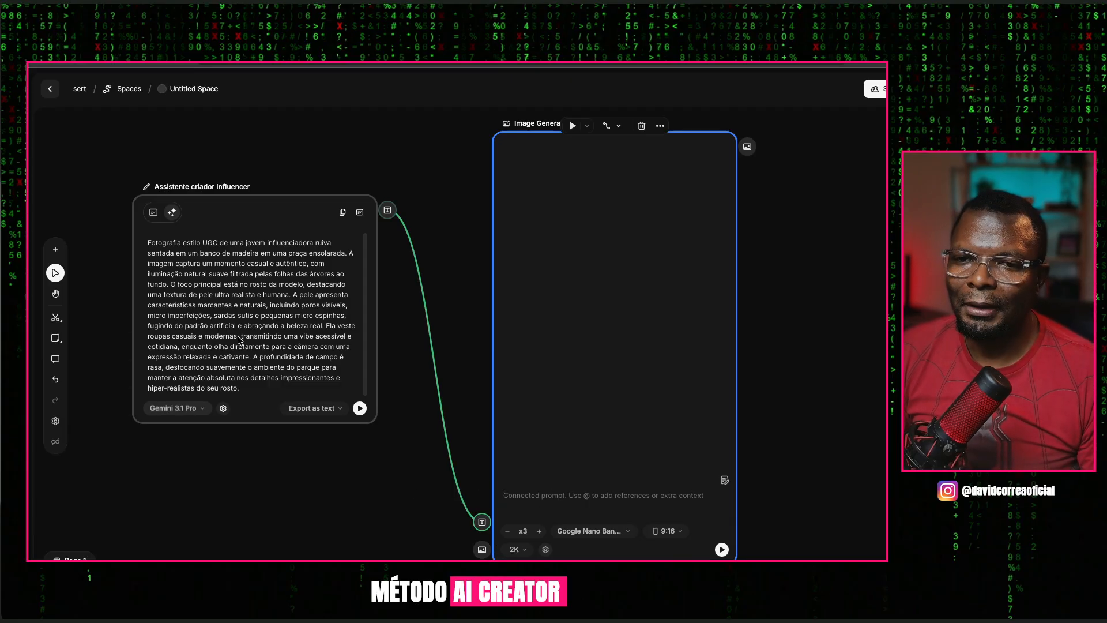
left_click(243, 298)
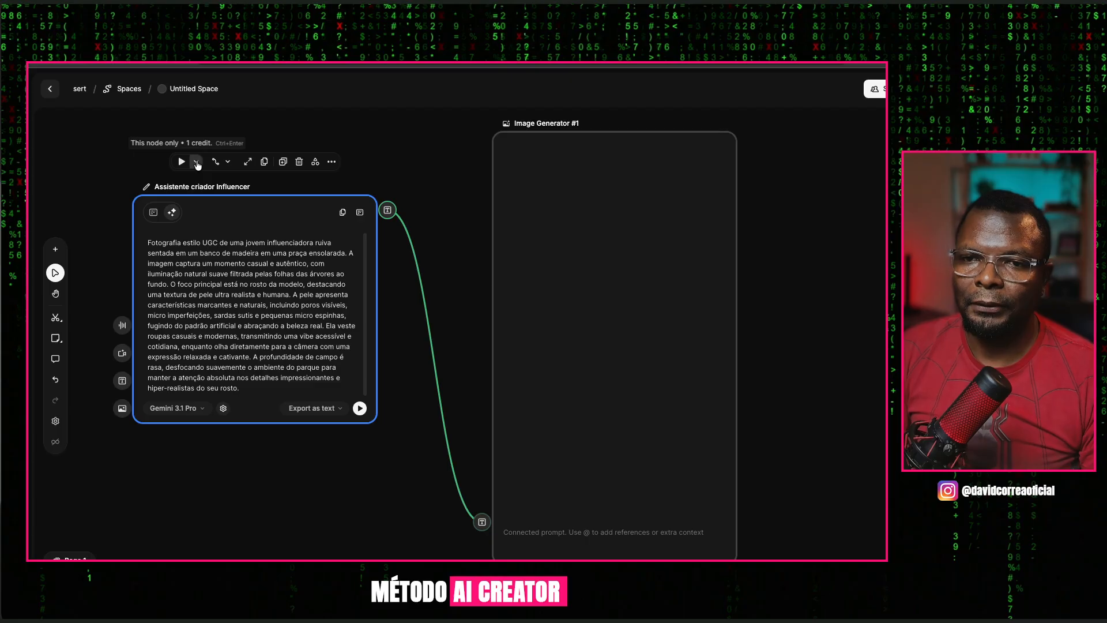
left_click(196, 162)
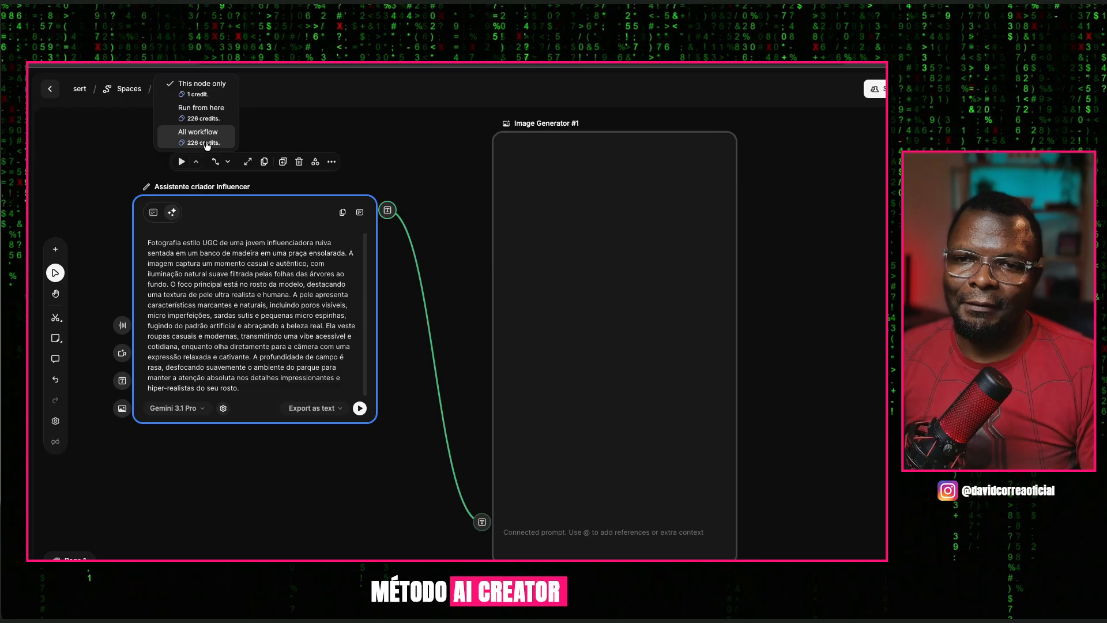
left_click(208, 136)
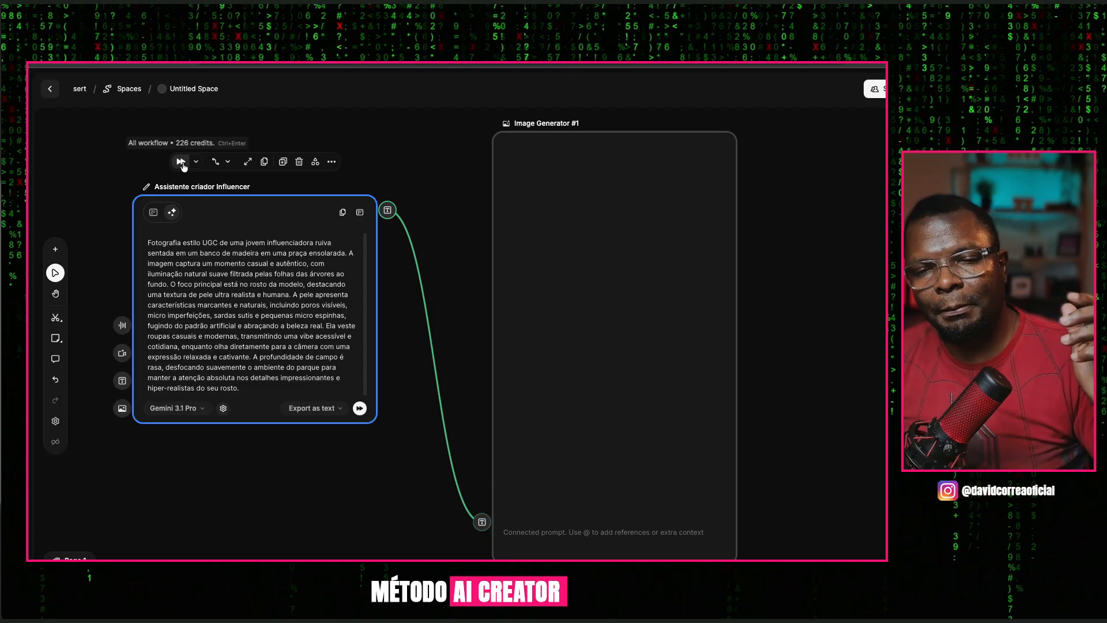
left_click(181, 162)
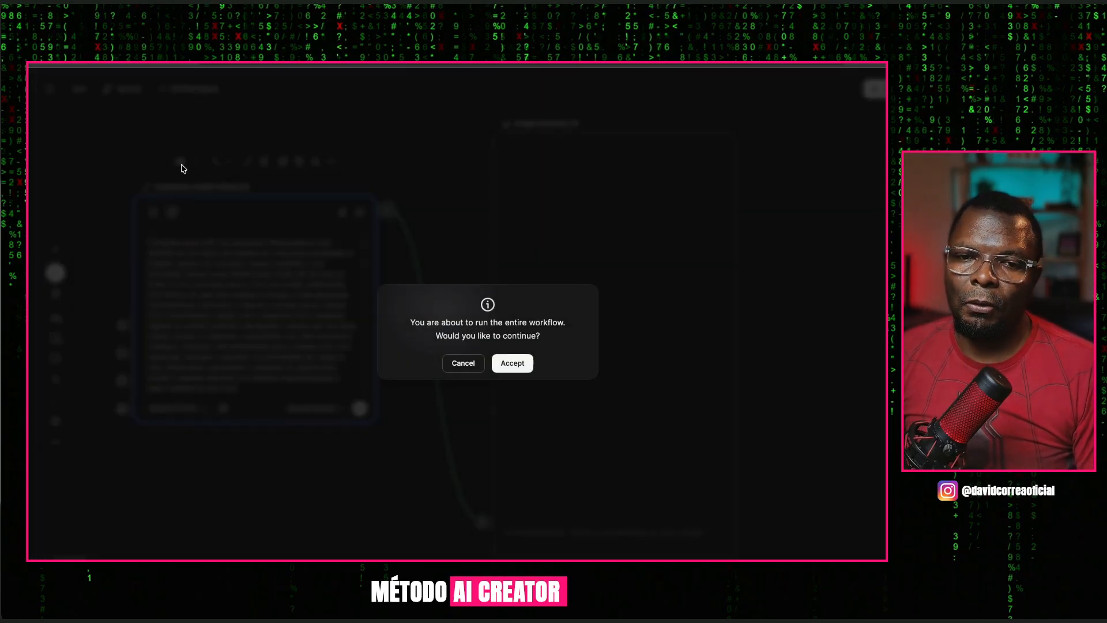
left_click(467, 369)
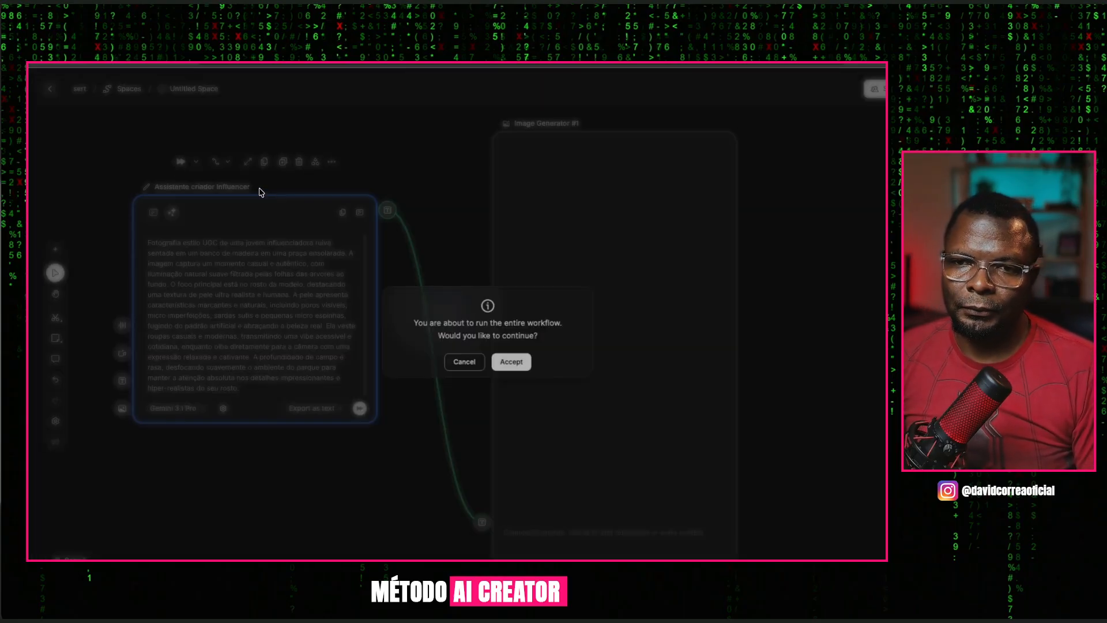
Switch the influencer assistant's run mode to Run from here and run it so the connected Image Generator also executes
left_click(197, 162)
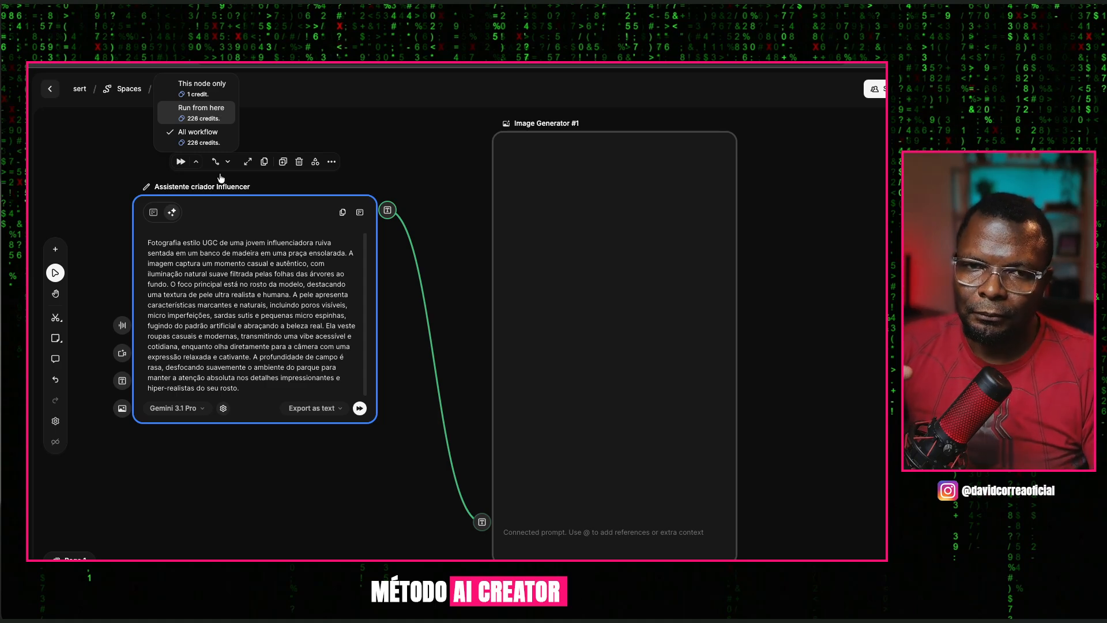
mouse_move(586, 321)
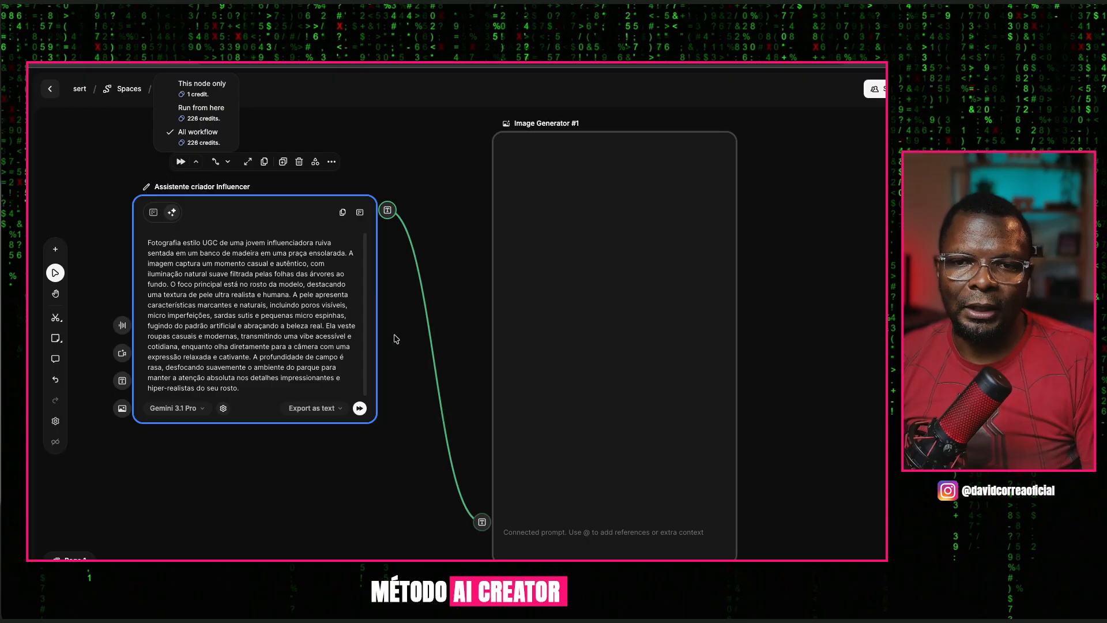
mouse_move(670, 370)
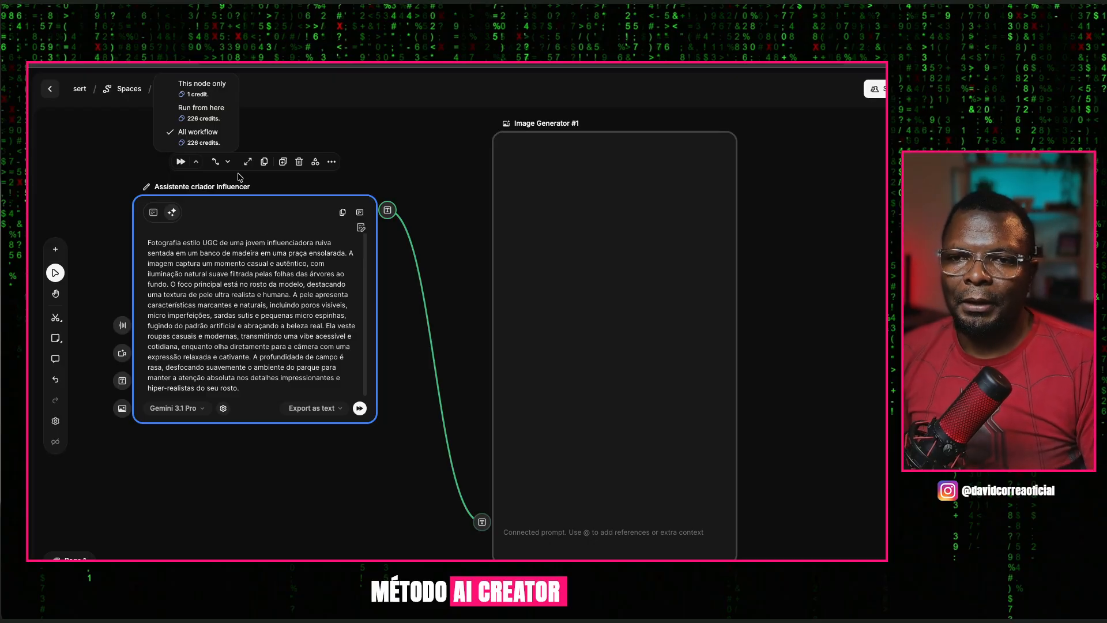
left_click(202, 111)
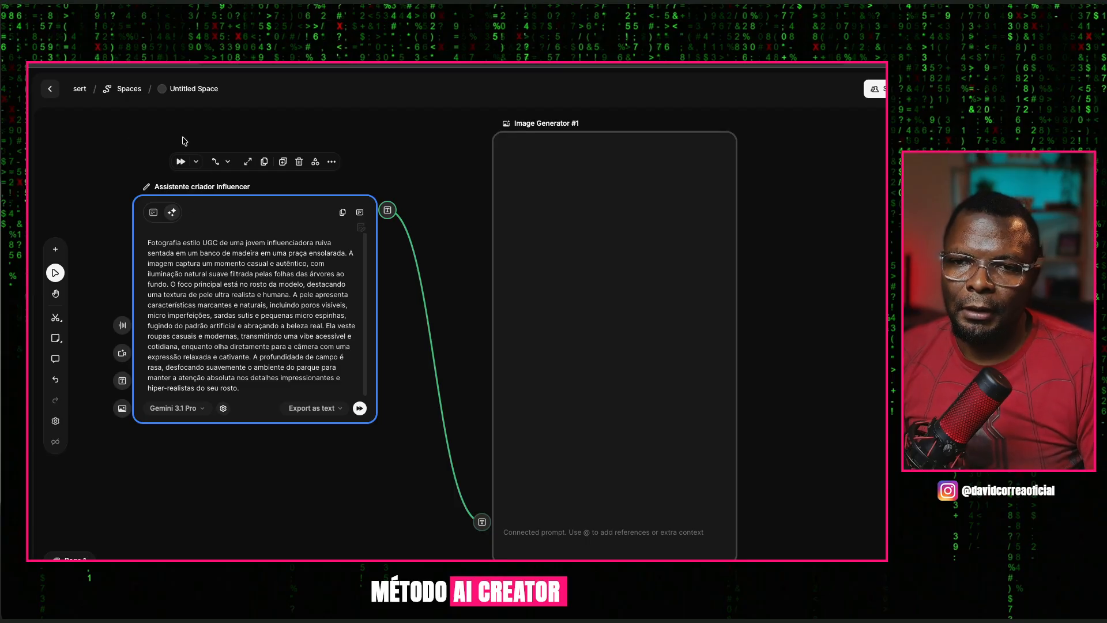
left_click(180, 162)
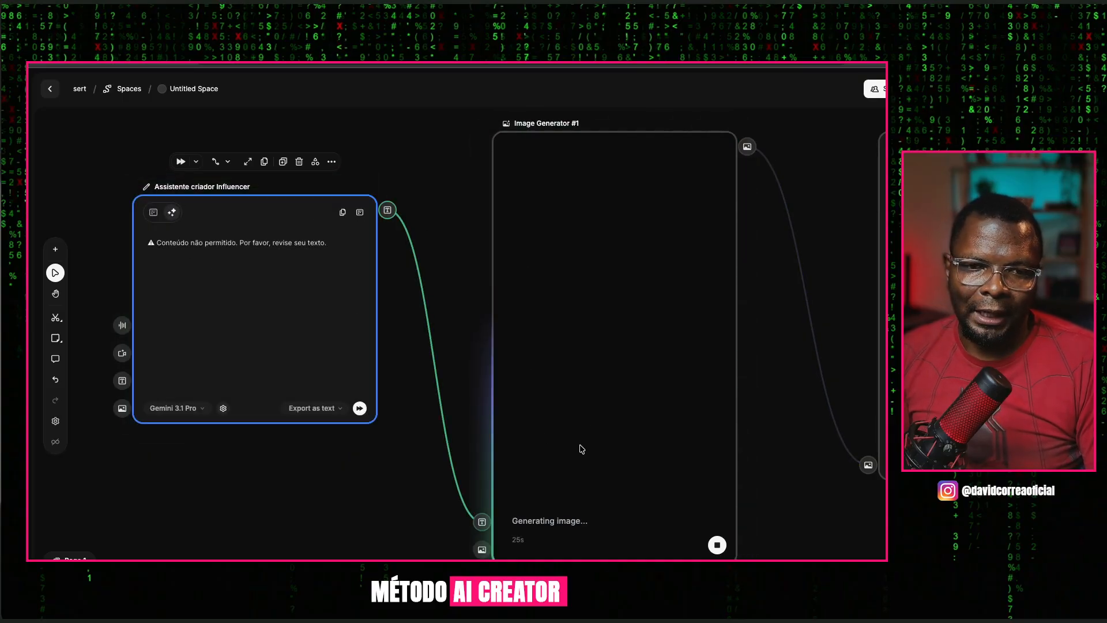
Follow the image generation through to the List node, enlarge the Image Generator's finished picture, and close the enlarged view
scroll(579, 446, "right", 2)
scroll(579, 446, "right", 5)
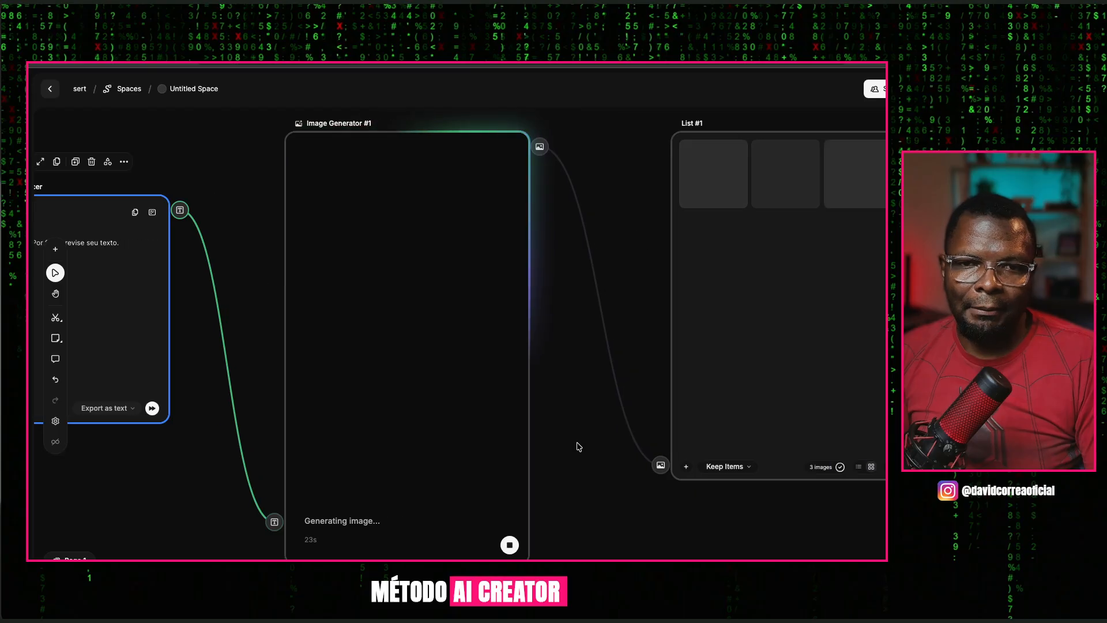
scroll(528, 397, "down", 1)
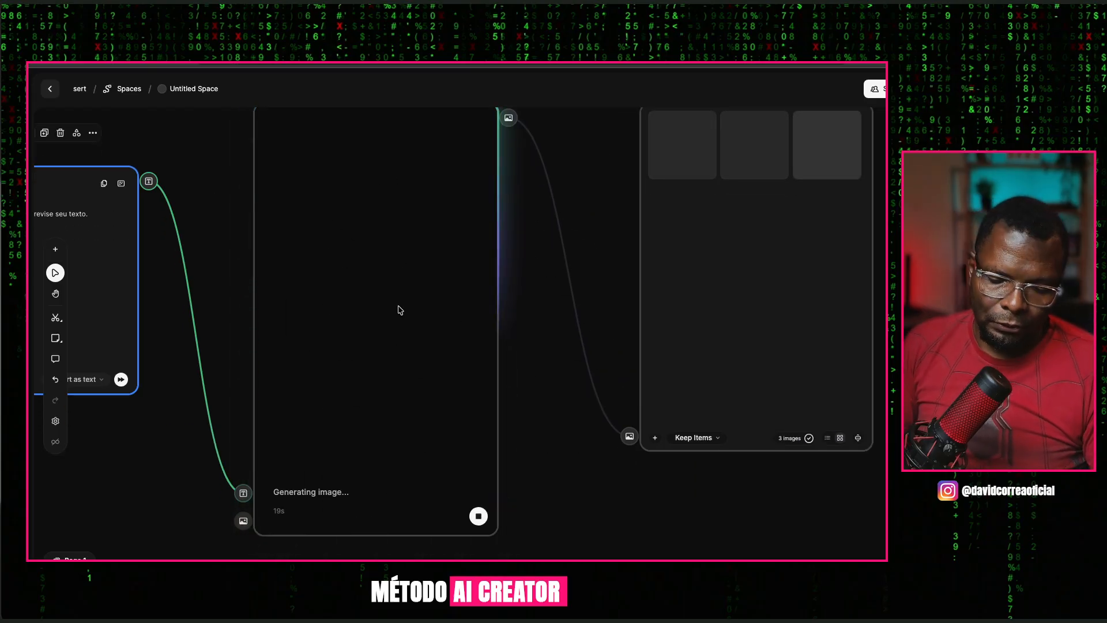
scroll(400, 309, "down", 4)
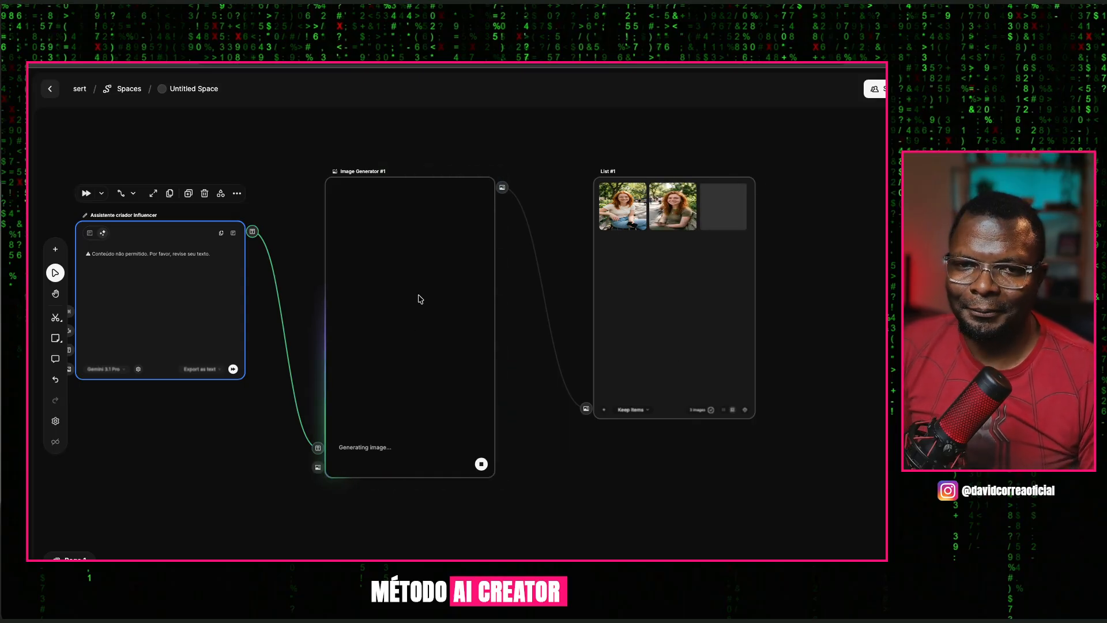
left_click_drag(410, 279, 438, 246)
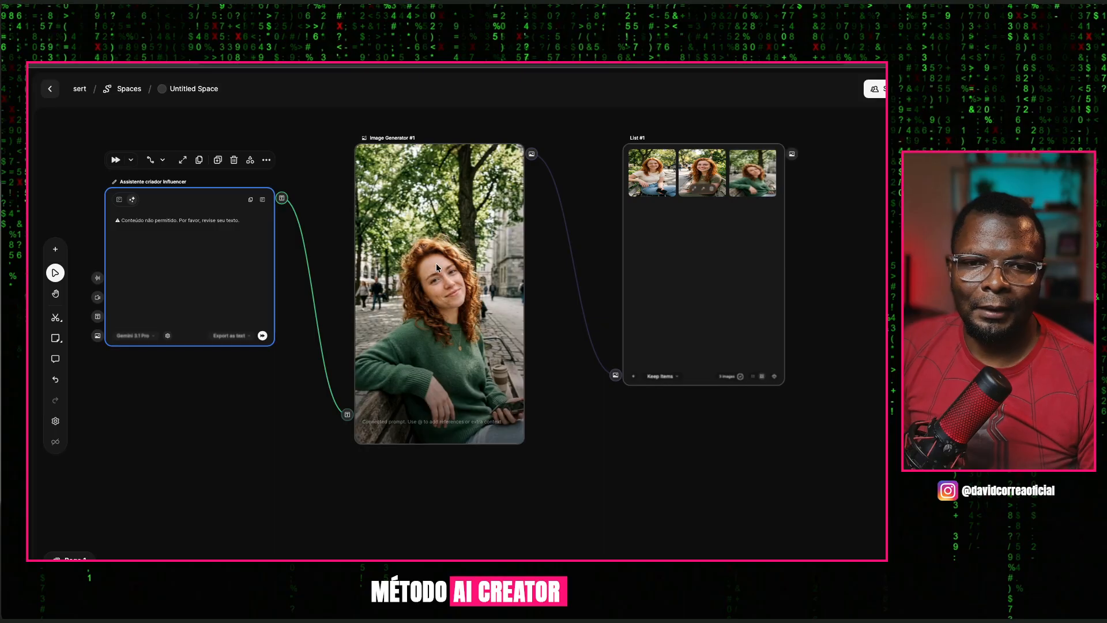
double_click(456, 301)
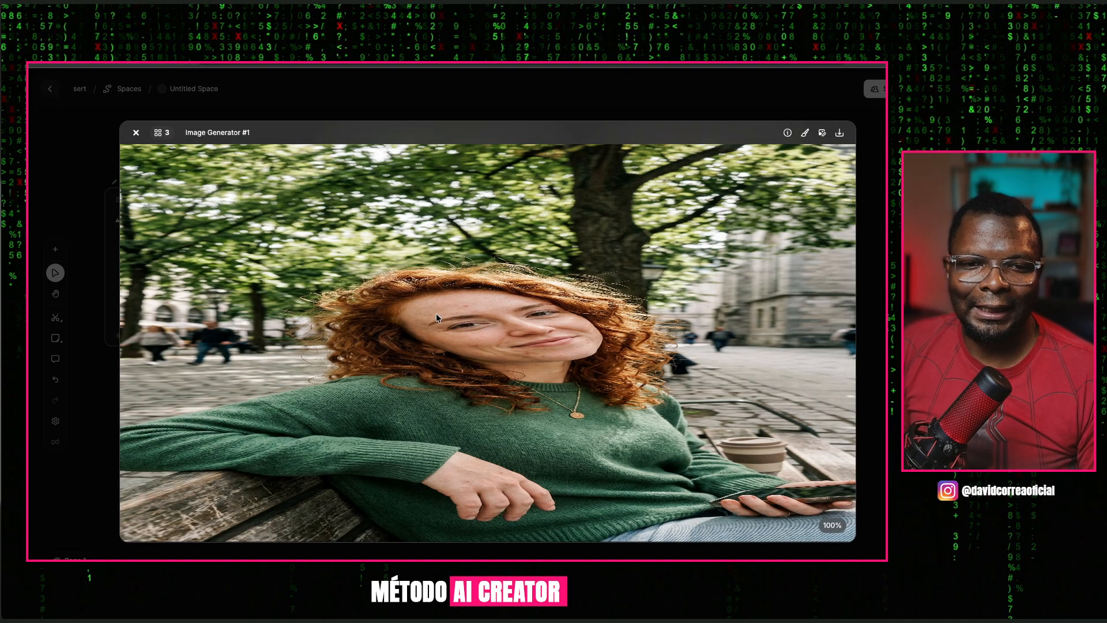
key("Escape")
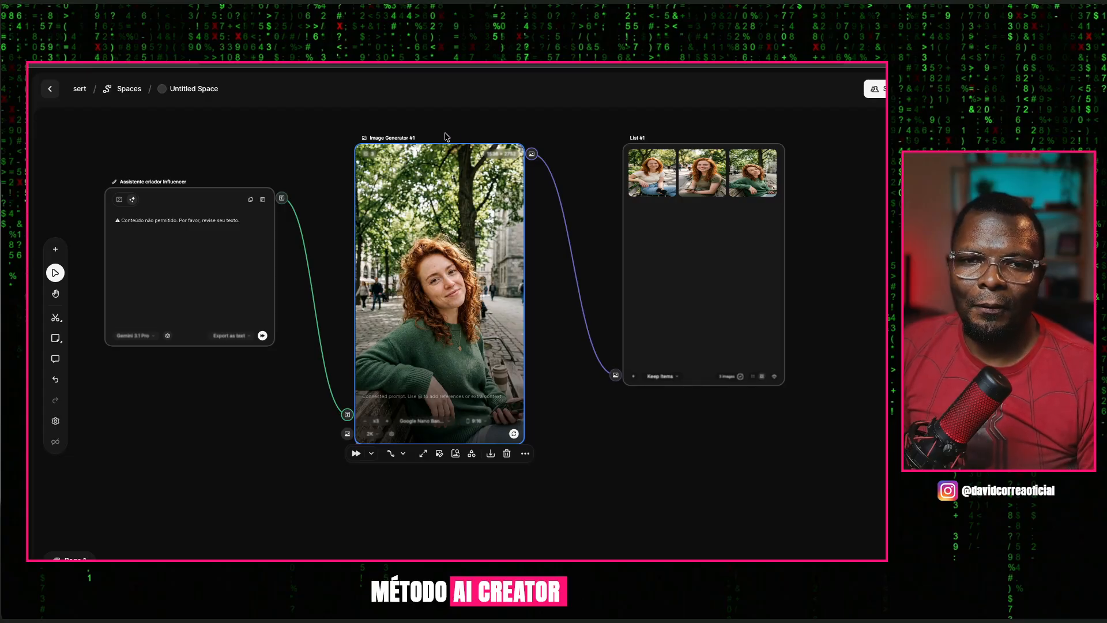
Preview the generated image file of the red-haired influencer, examine her facial skin texture up close, and close the preview
left_click(551, 265)
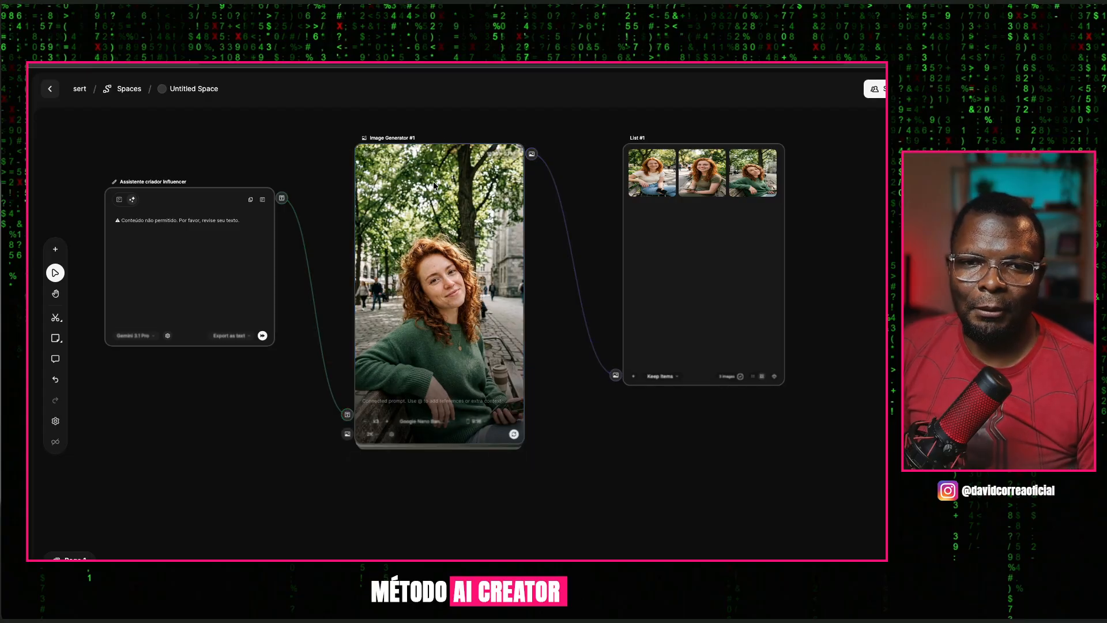
left_click(474, 147)
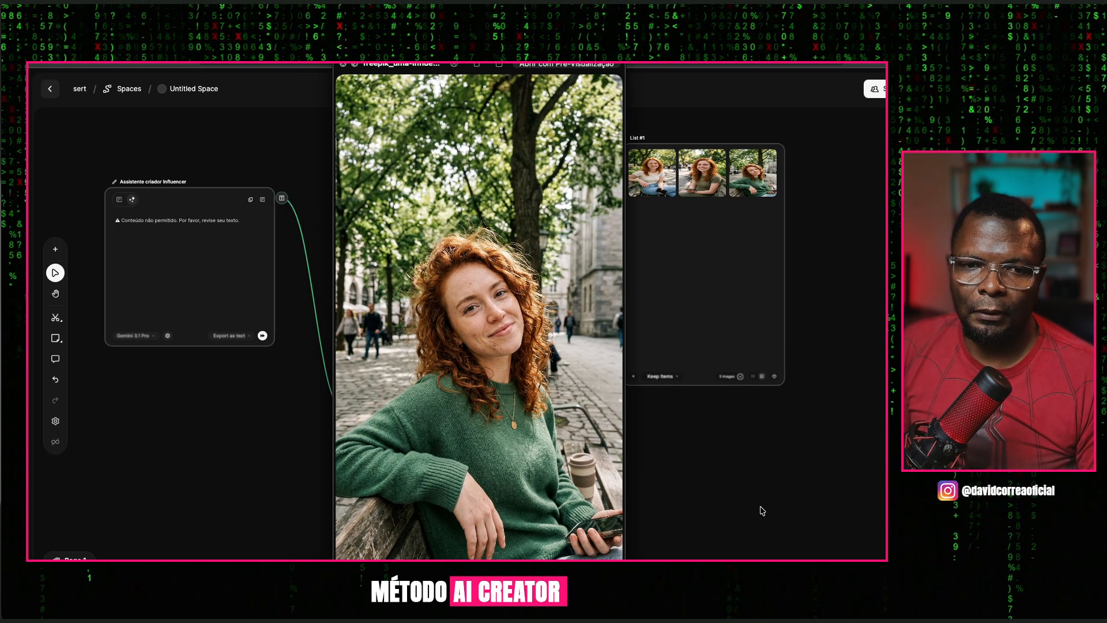
scroll(521, 355, "up", 3)
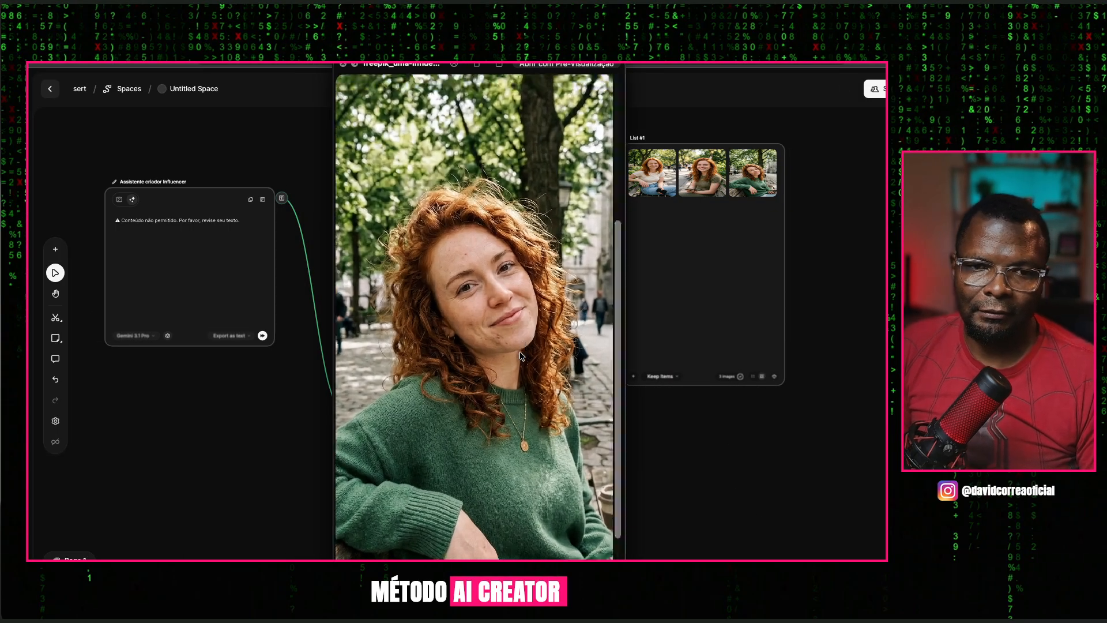
scroll(520, 356, "up", 3)
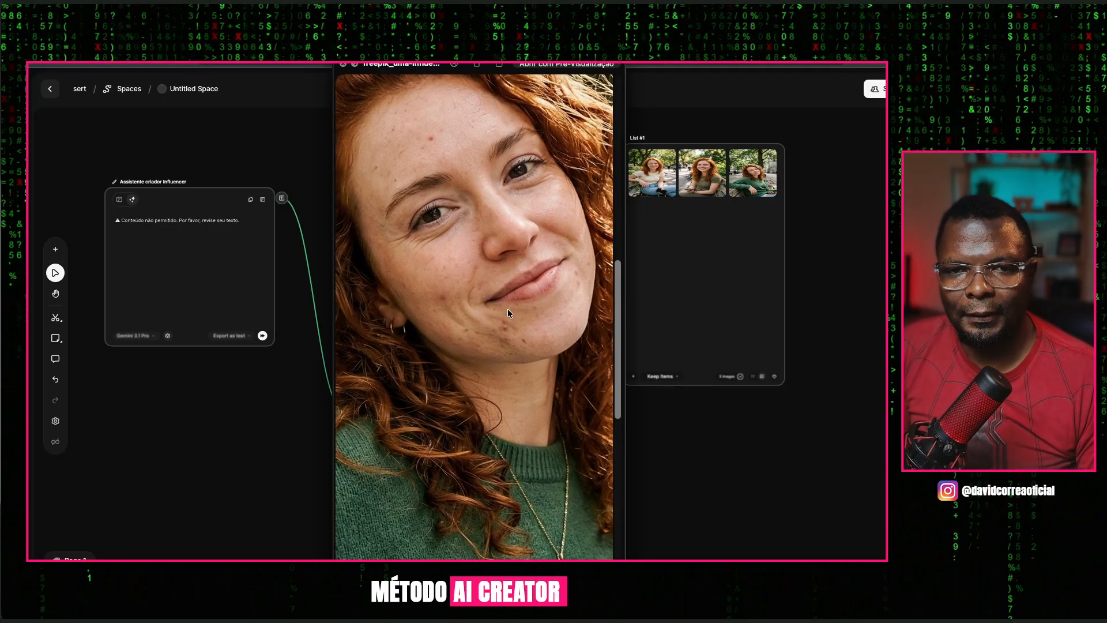
scroll(507, 309, "up", 2)
scroll(505, 328, "up", 3)
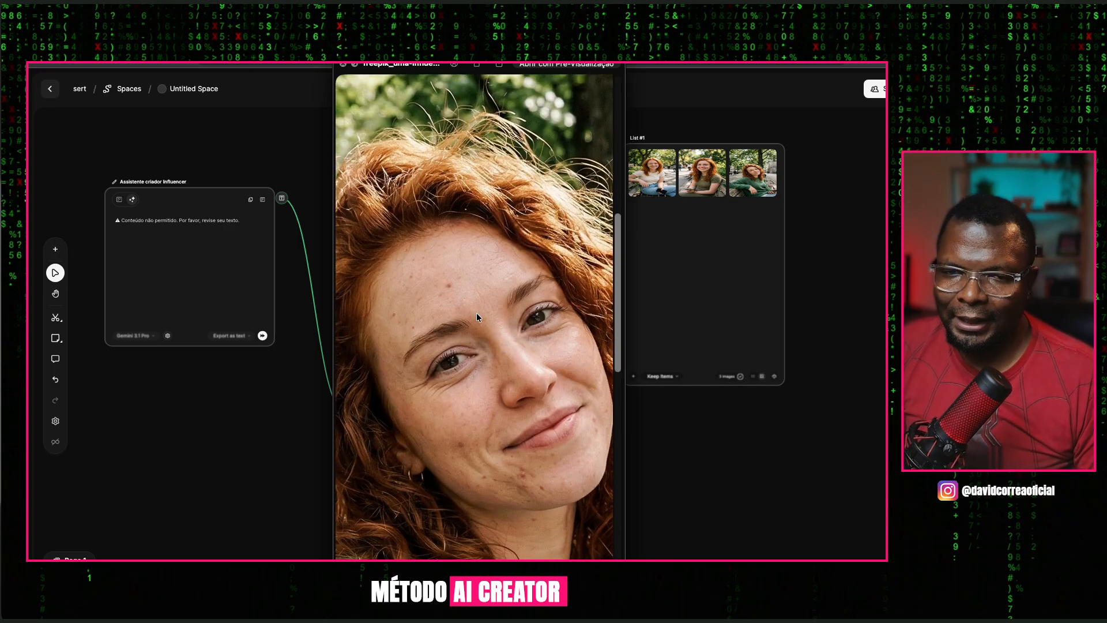
scroll(476, 313, "down", 8)
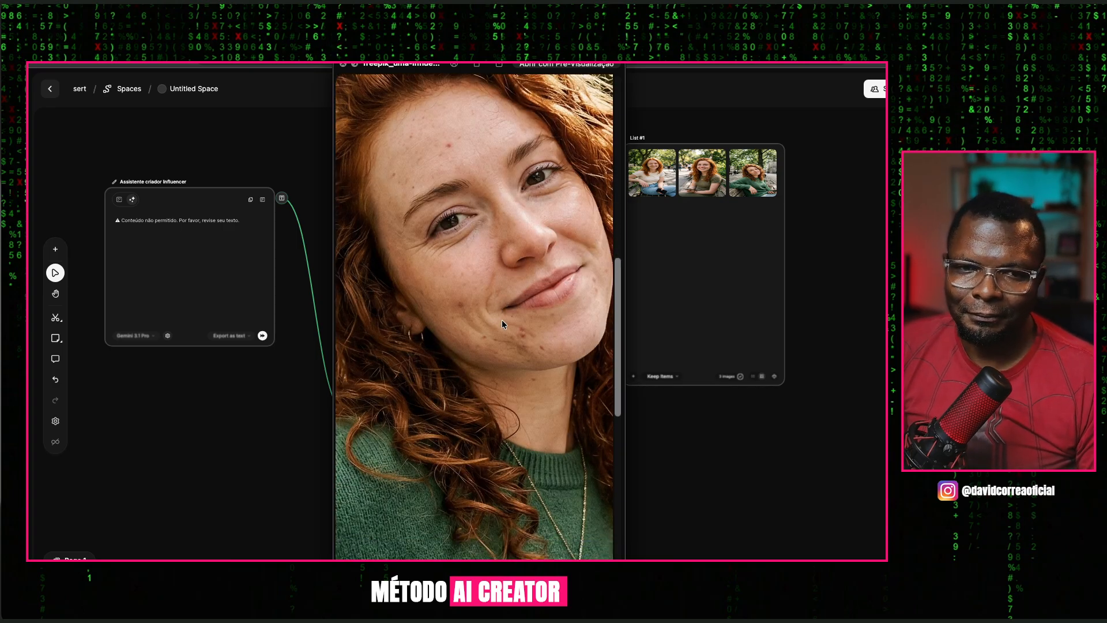
scroll(499, 312, "up", 5)
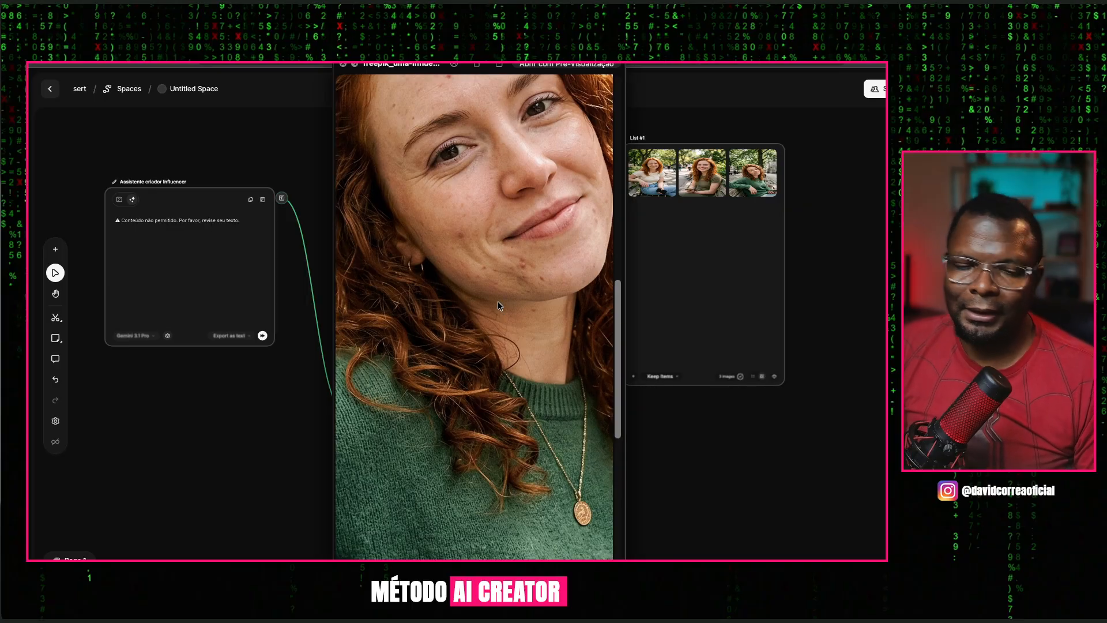
scroll(498, 304, "down", 5)
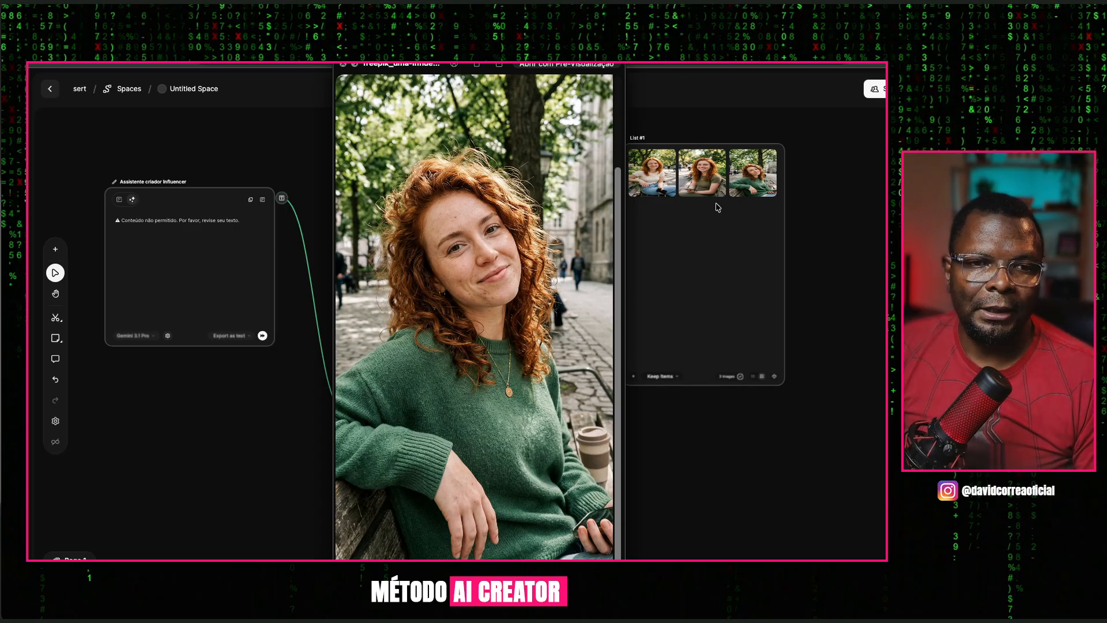
key("Escape")
Examine the three generated influencer variations in the List node and compare them with the Image Generator's main picture
left_click(641, 313)
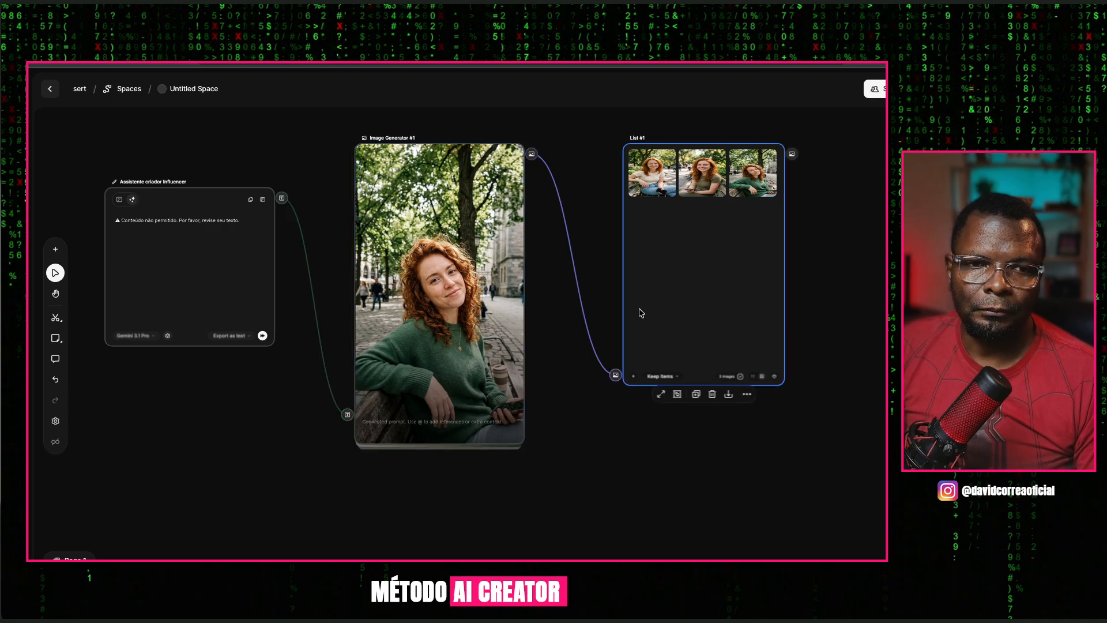
scroll(692, 305, "up", 1)
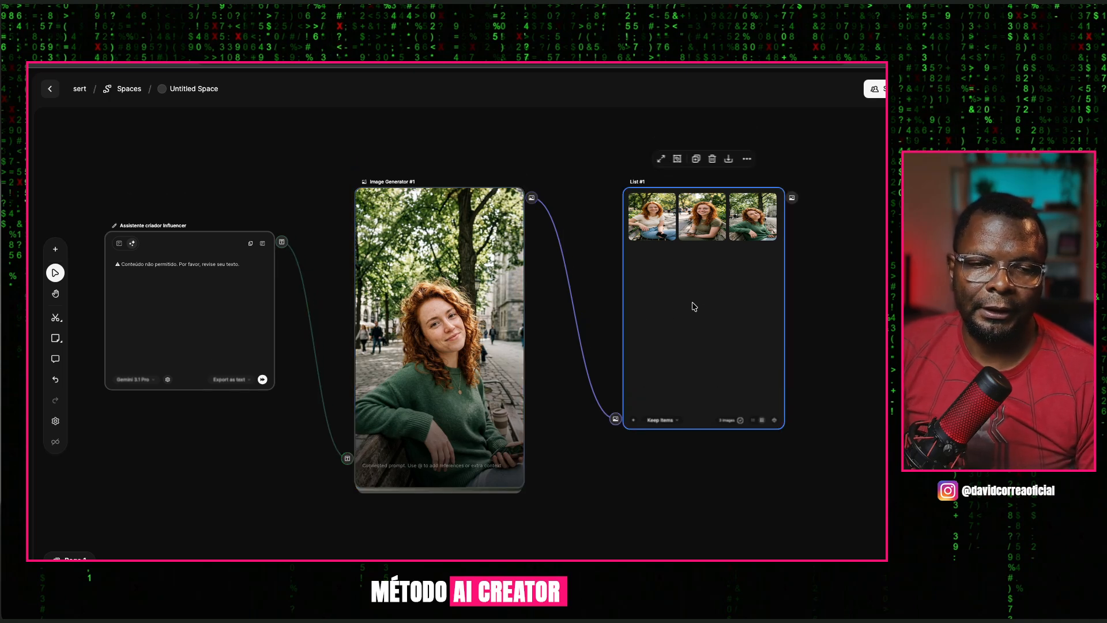
scroll(699, 306, "down", 5)
scroll(703, 308, "up", 10)
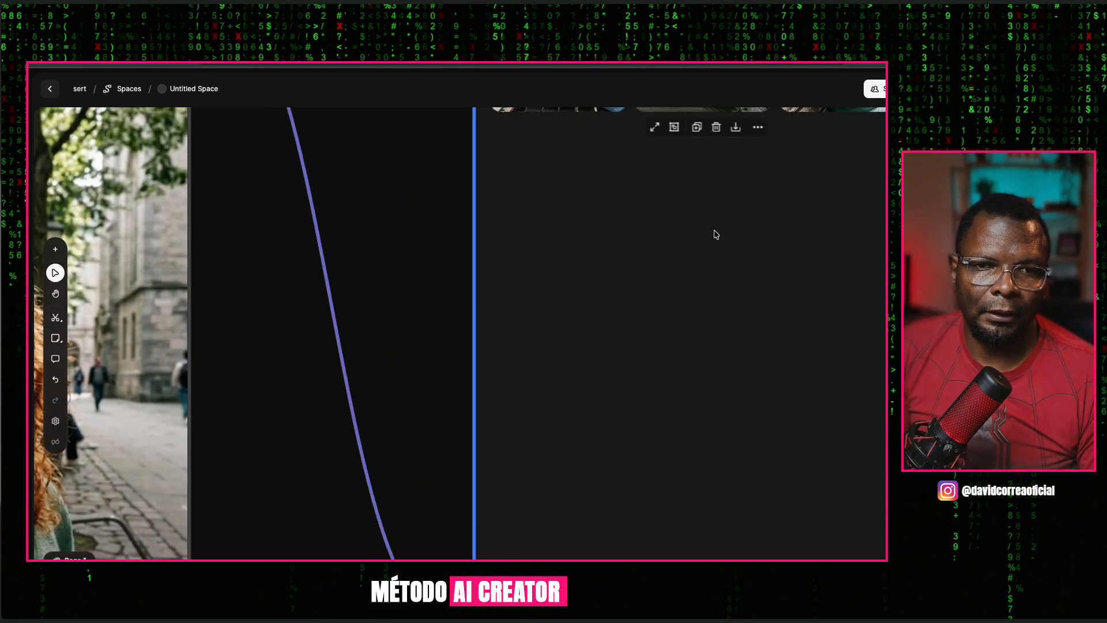
key("h")
scroll(536, 413, "down", 5)
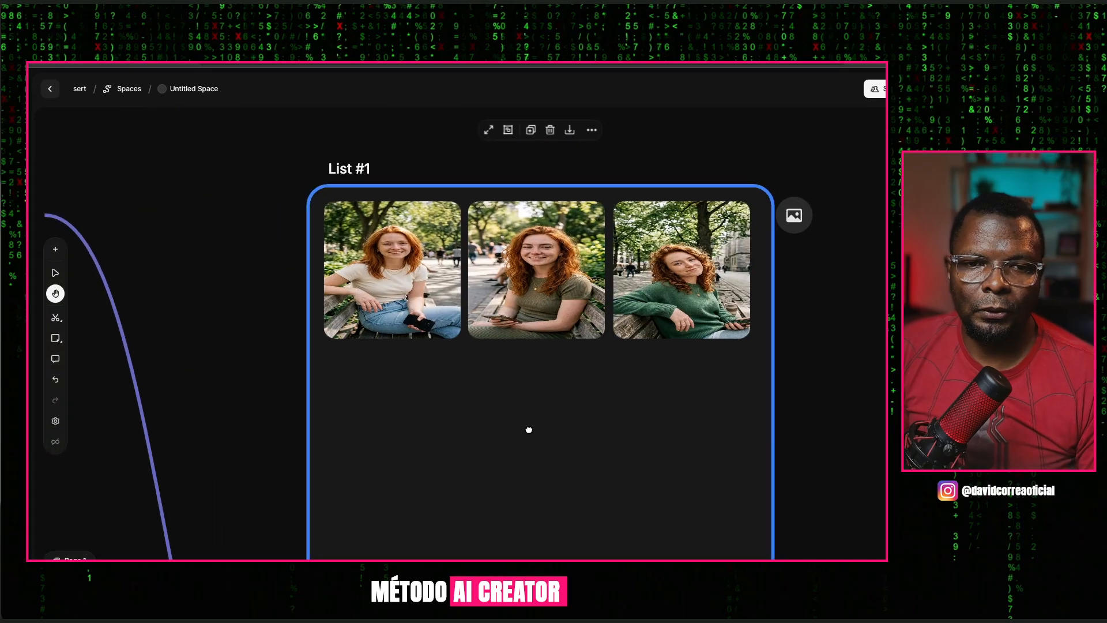
key("v")
scroll(539, 403, "down", 3)
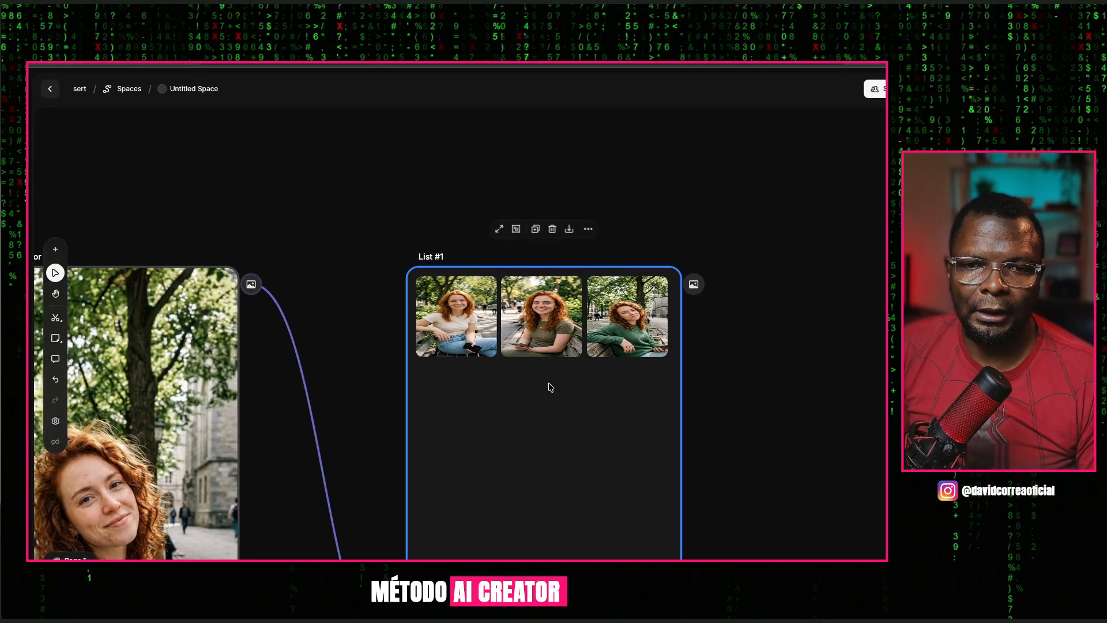
scroll(548, 385, "up", 3)
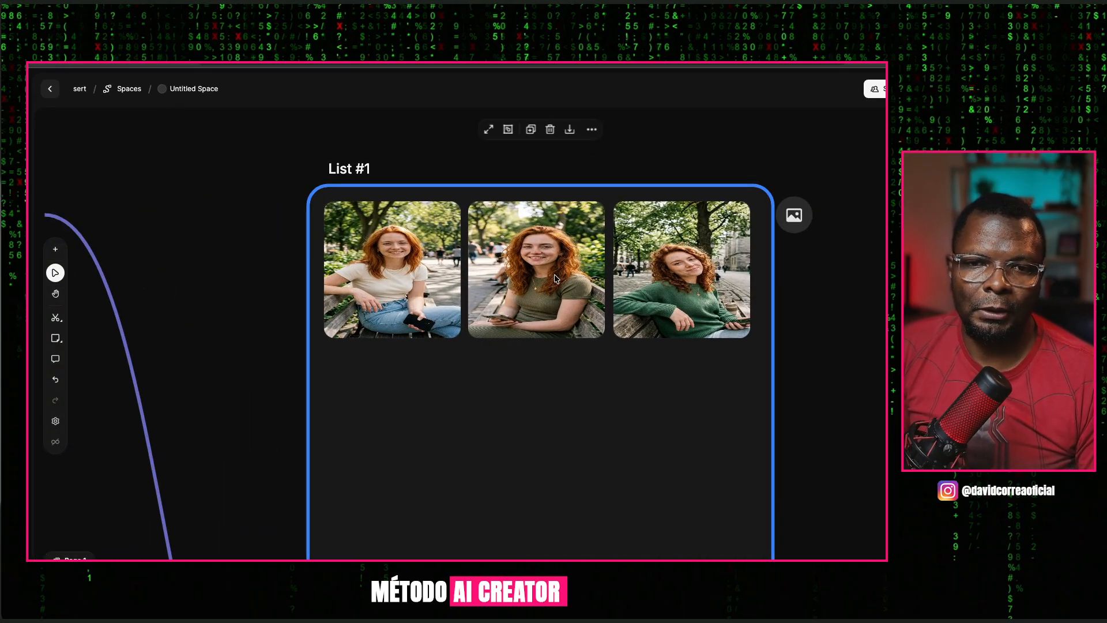
key("h")
left_click_drag(266, 379, 512, 299)
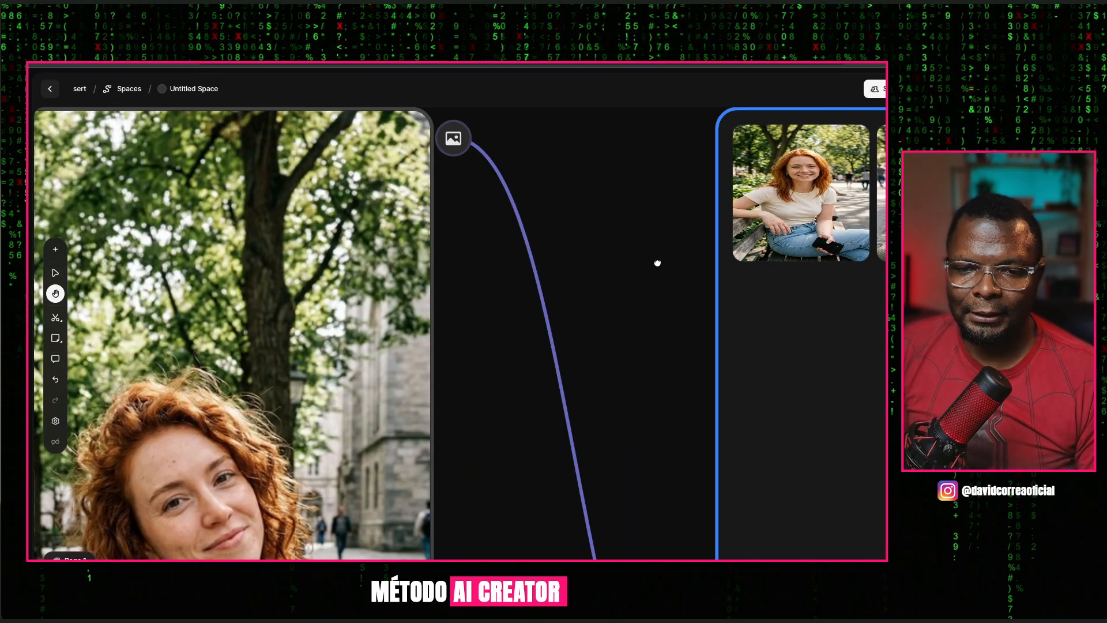
key("v")
scroll(659, 261, "down", 3)
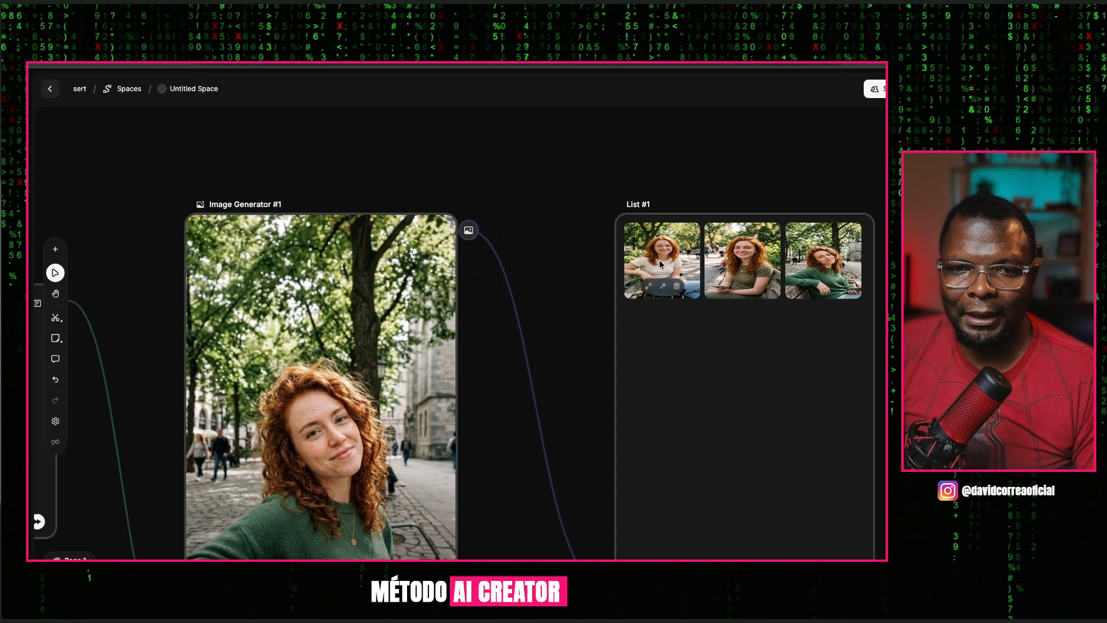
Review the complete node chain and inspect the influencer assistant node's output text up close
key("super+minus")
key("super+minus")
key("super+minus")
key("super+minus")
key("super+minus")
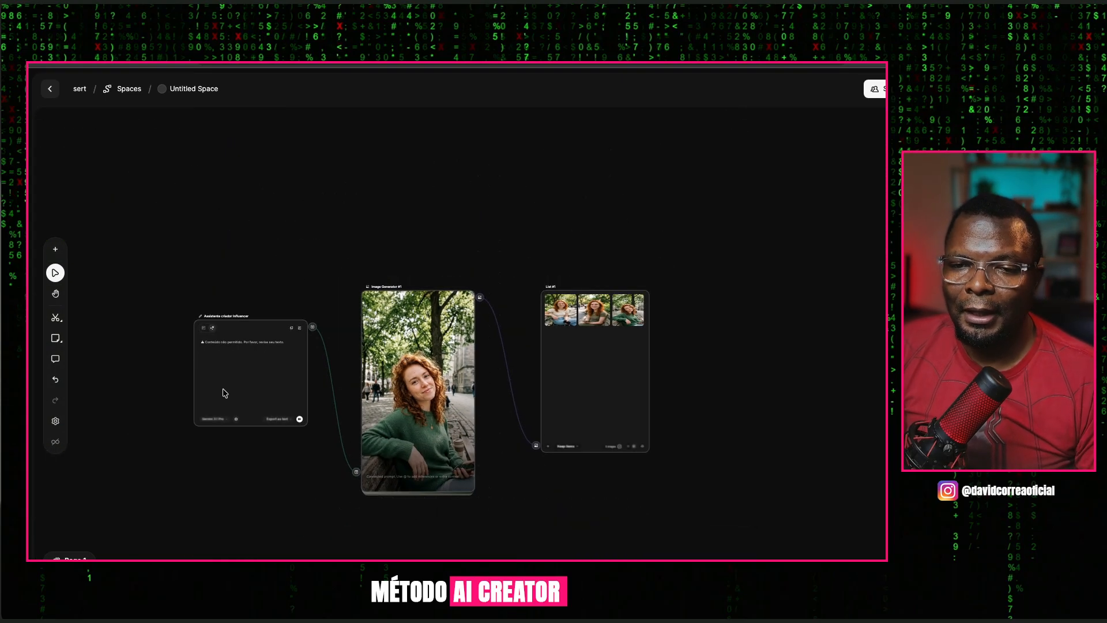
scroll(225, 393, "up", 5)
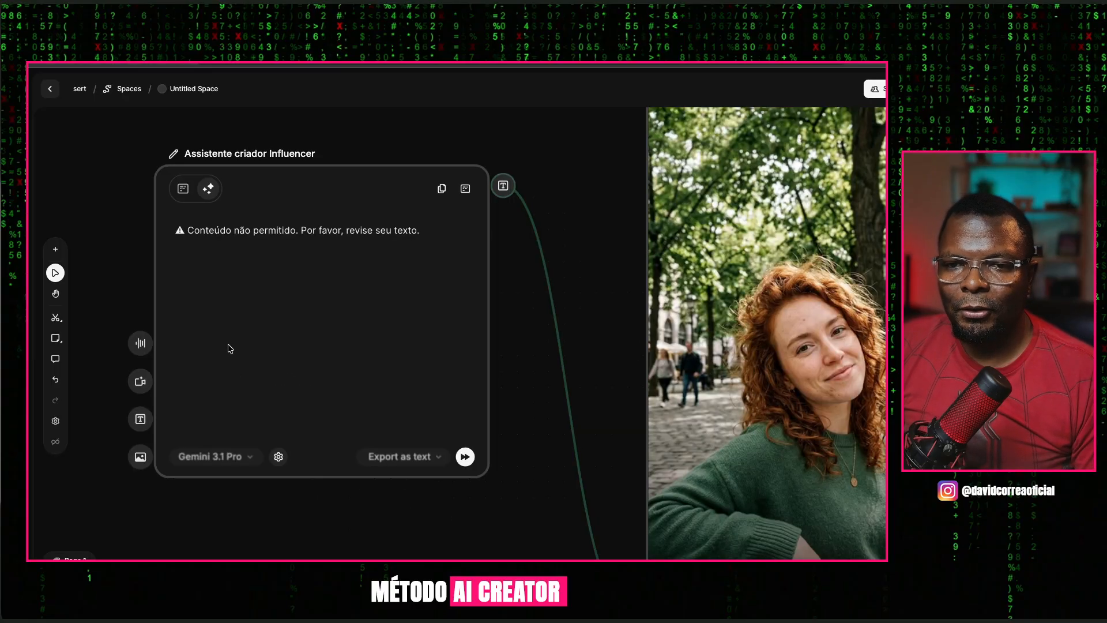
Examine the influencer assistant node's original prompt and its output text up close, switching between the two
scroll(229, 348, "up", 2)
left_click_drag(276, 191, 267, 295)
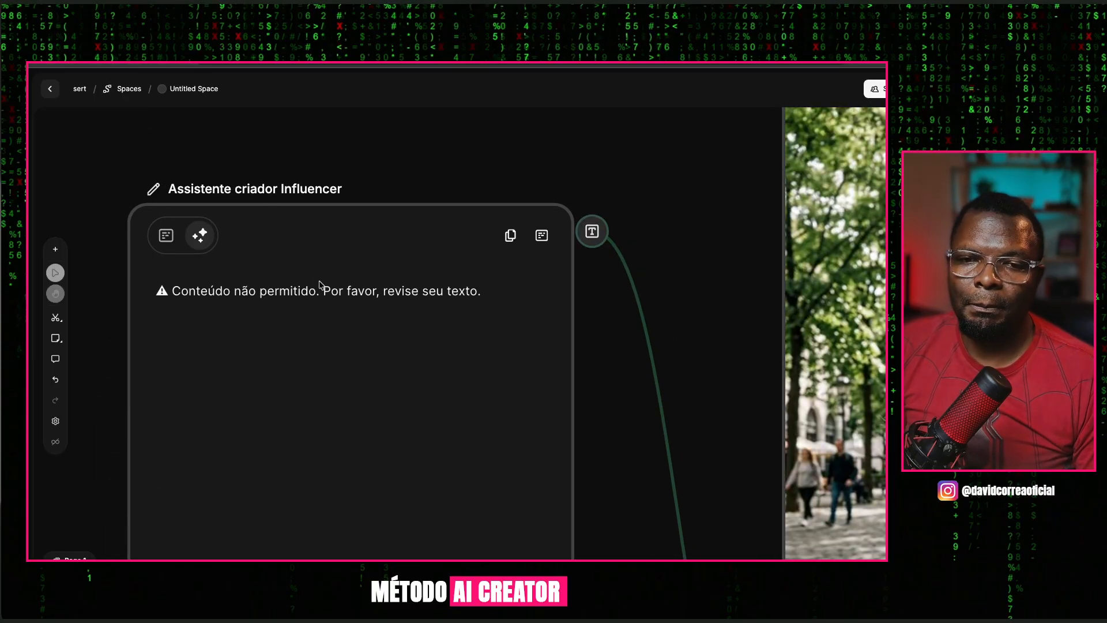
left_click(169, 237)
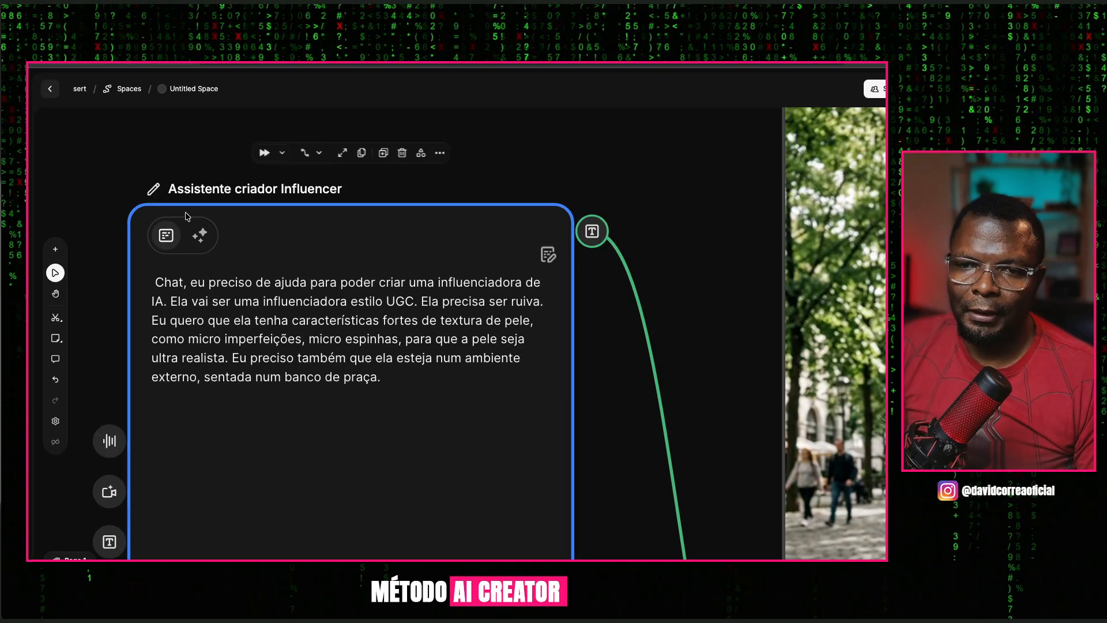
left_click(199, 235)
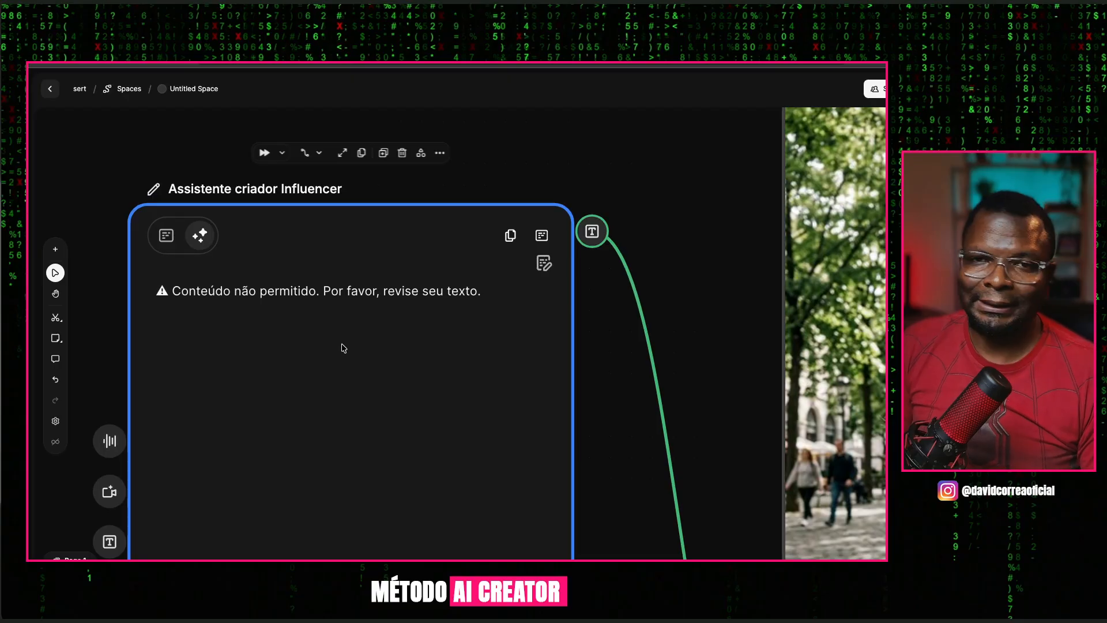
Run the workflow again from the influencer assistant node through the connected nodes
scroll(344, 348, "down", 3)
key("space")
left_click_drag(347, 385, 264, 316)
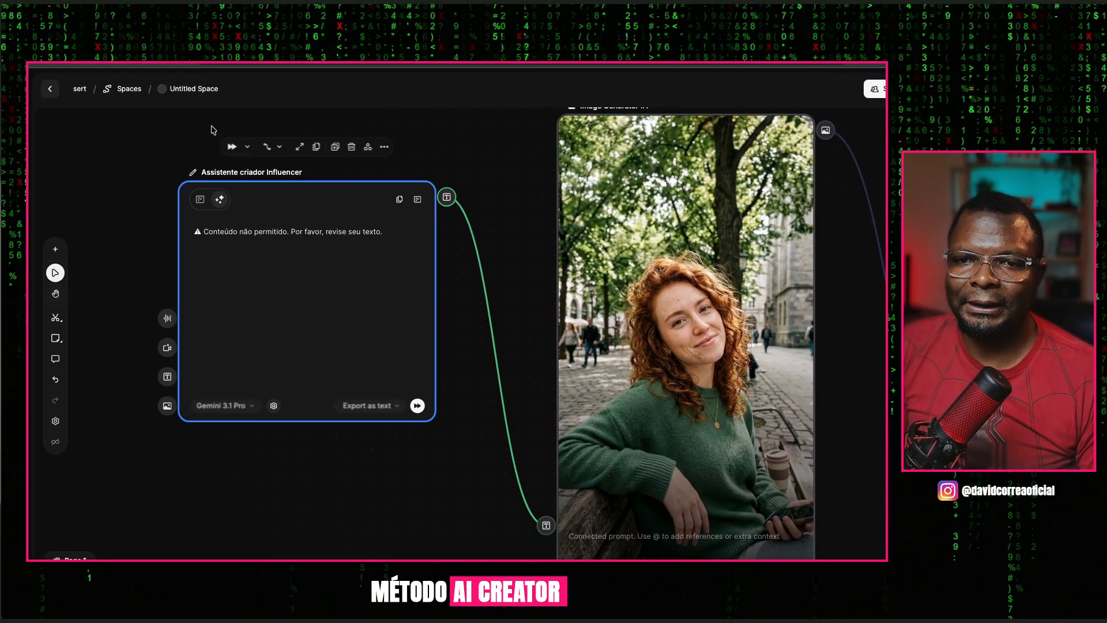
left_click(231, 149)
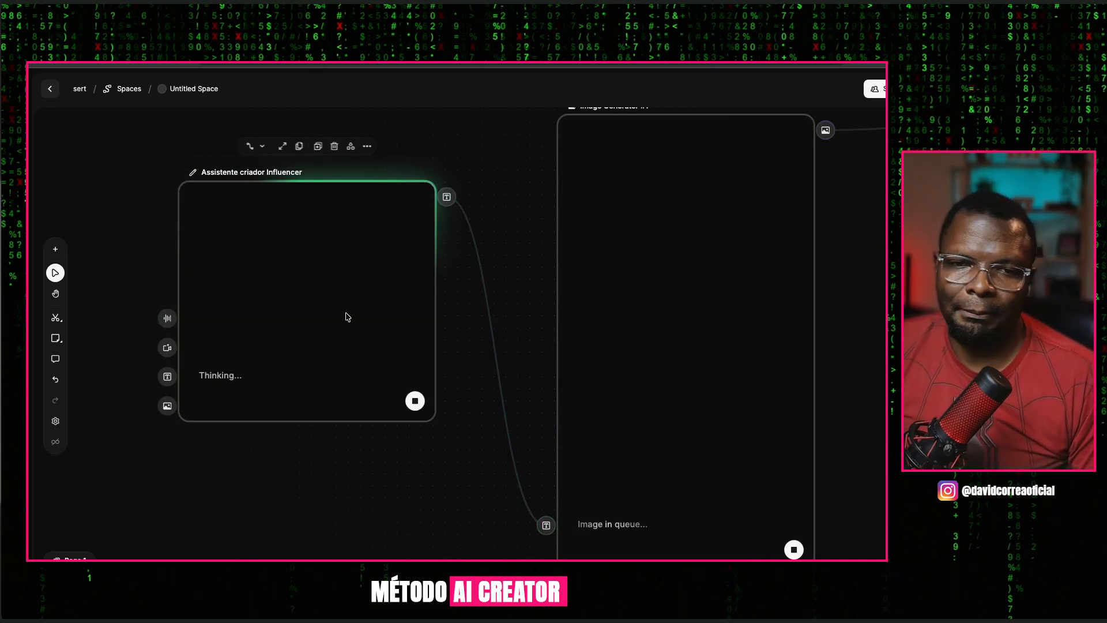
Follow the new run from the influencer assistant through the Image Generator to the List node
key("space")
left_click_drag(328, 300, 334, 262)
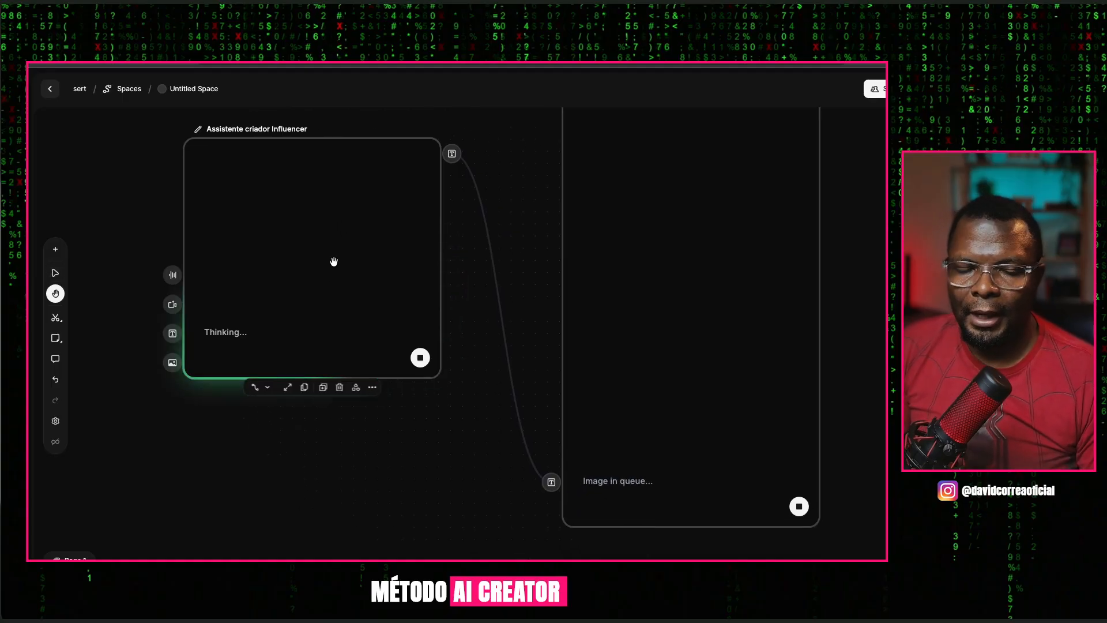
key("super+minus")
key("super+minus")
key("super+minus")
key("super+minus")
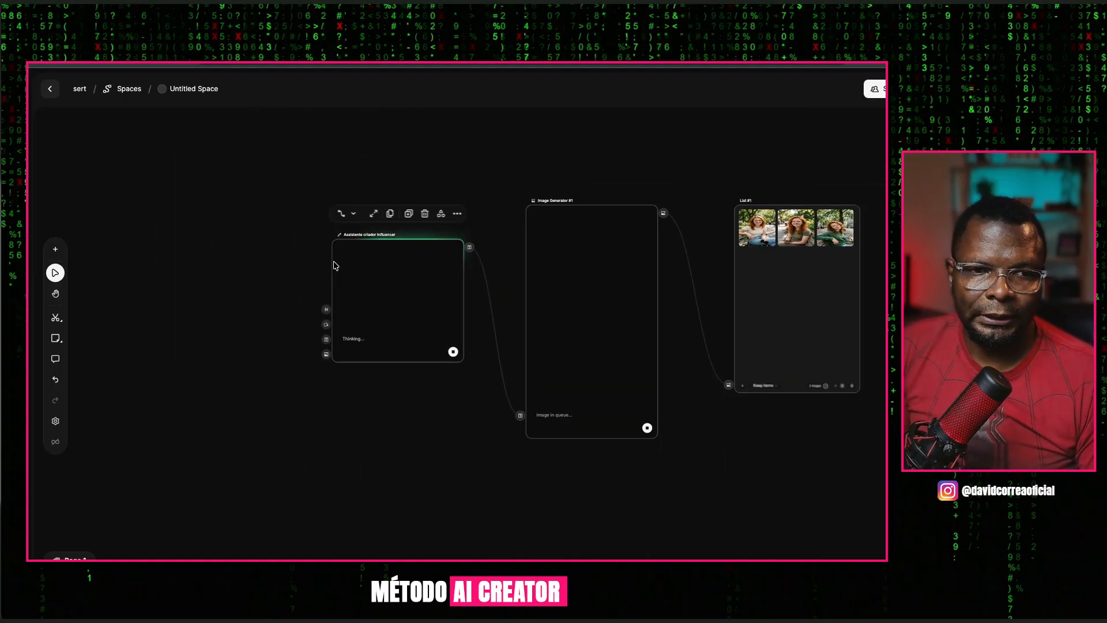
key("space")
left_click_drag(334, 265, 243, 188)
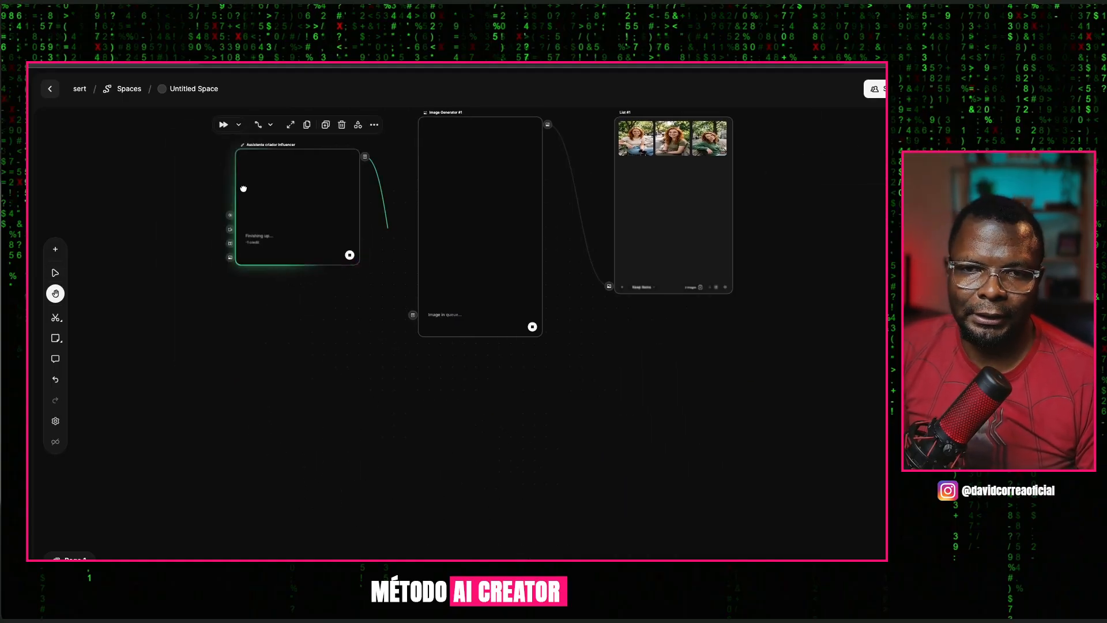
scroll(276, 199, "right", 1)
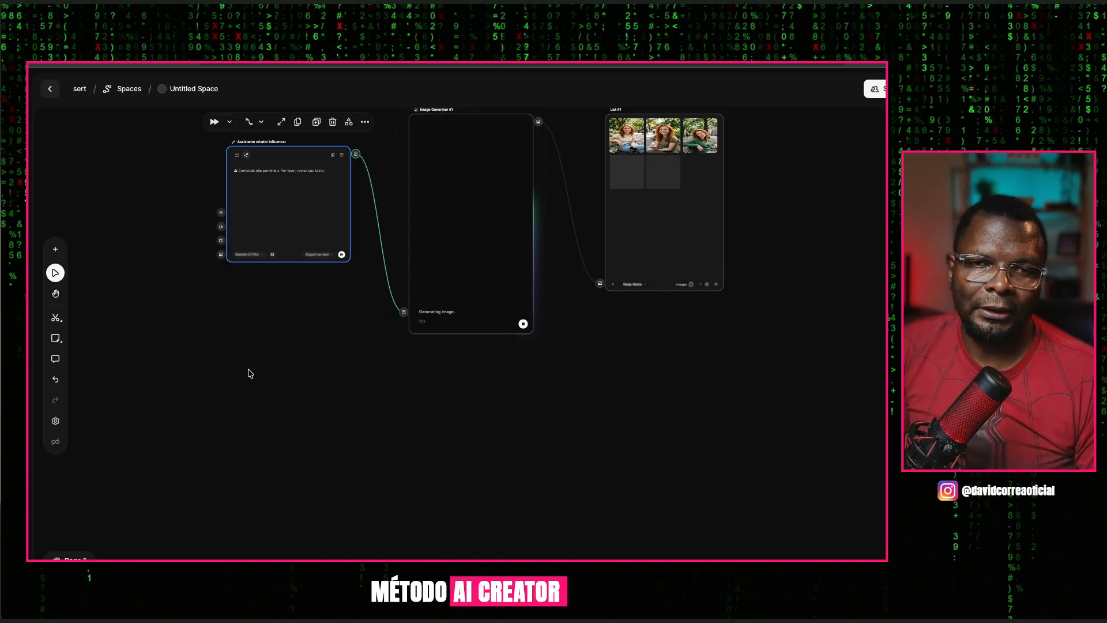
left_click(357, 209)
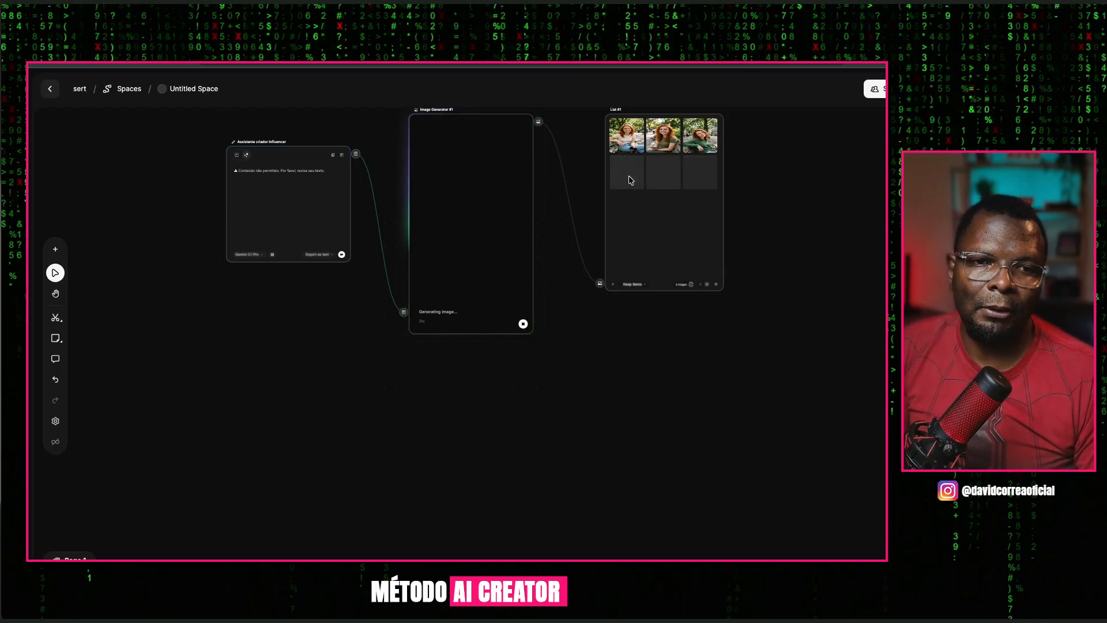
left_click(271, 141)
left_click(188, 173)
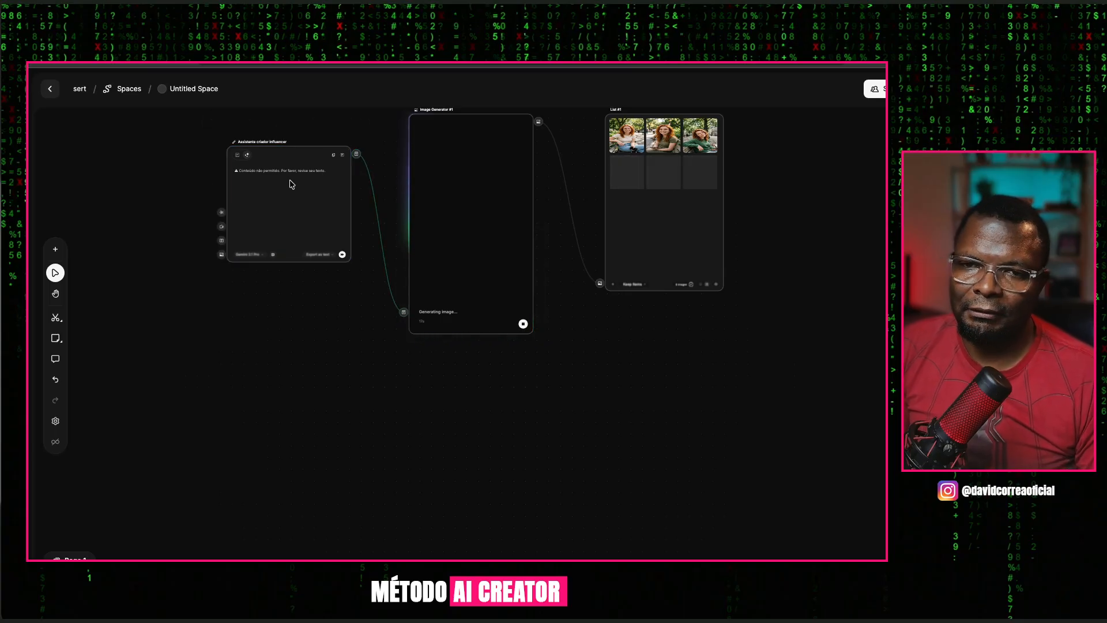
left_click(259, 213)
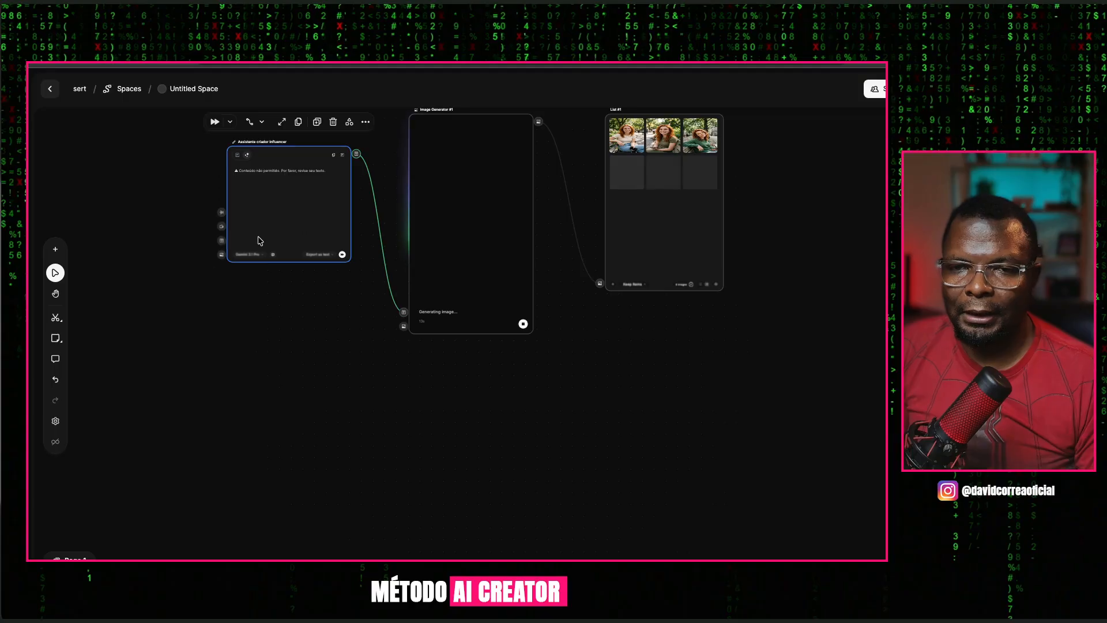
Add a second Assistant node in the empty canvas area below the influencer assistant
double_click(240, 400)
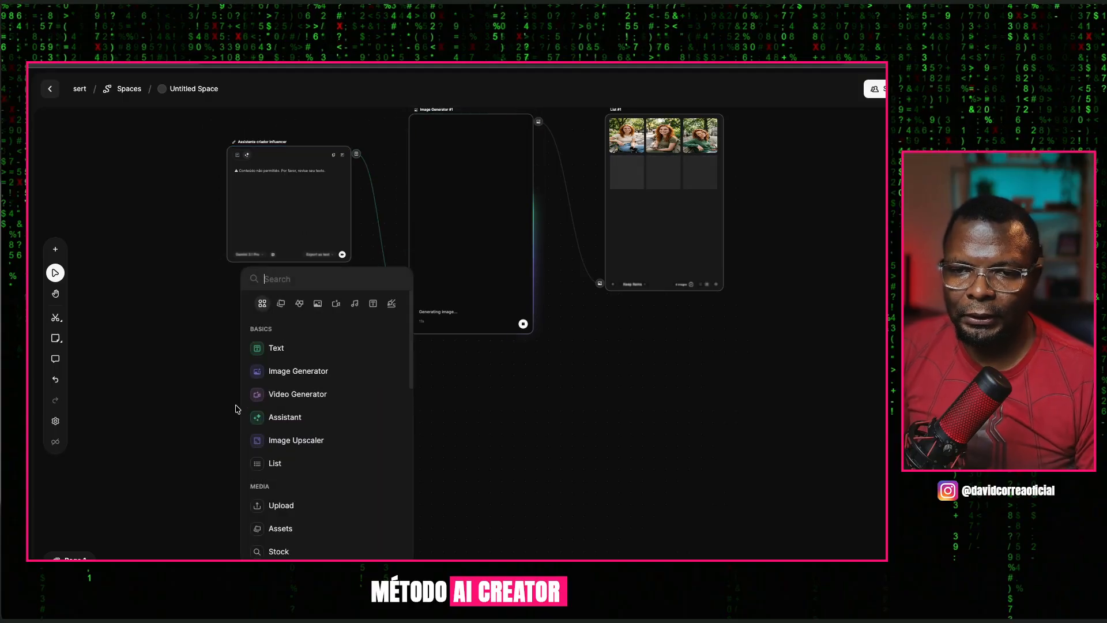
left_click(290, 421)
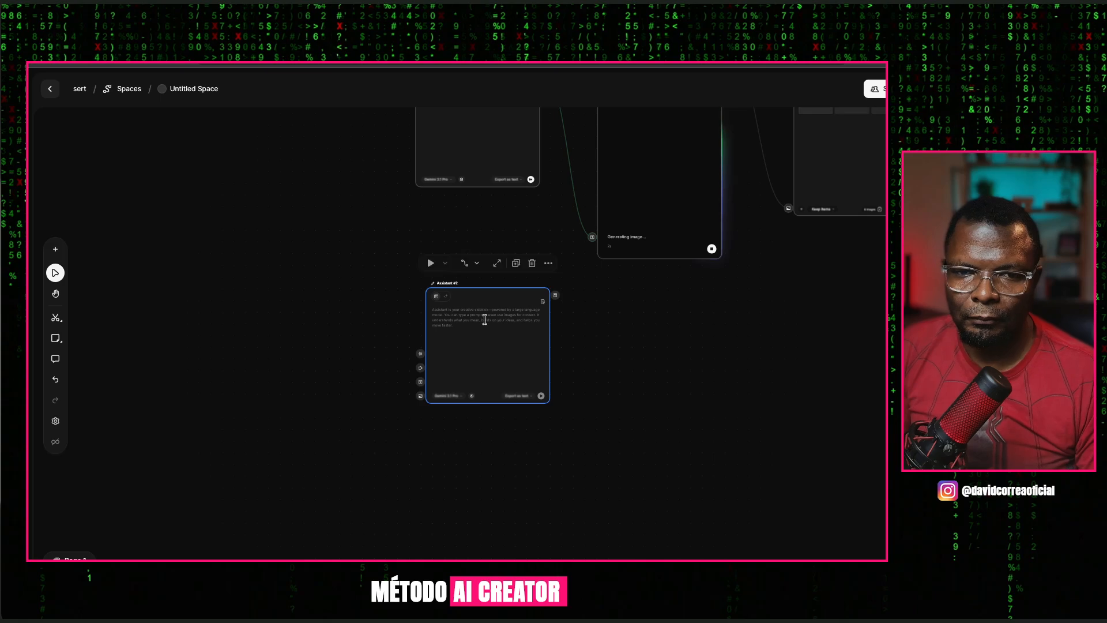
left_click(586, 375)
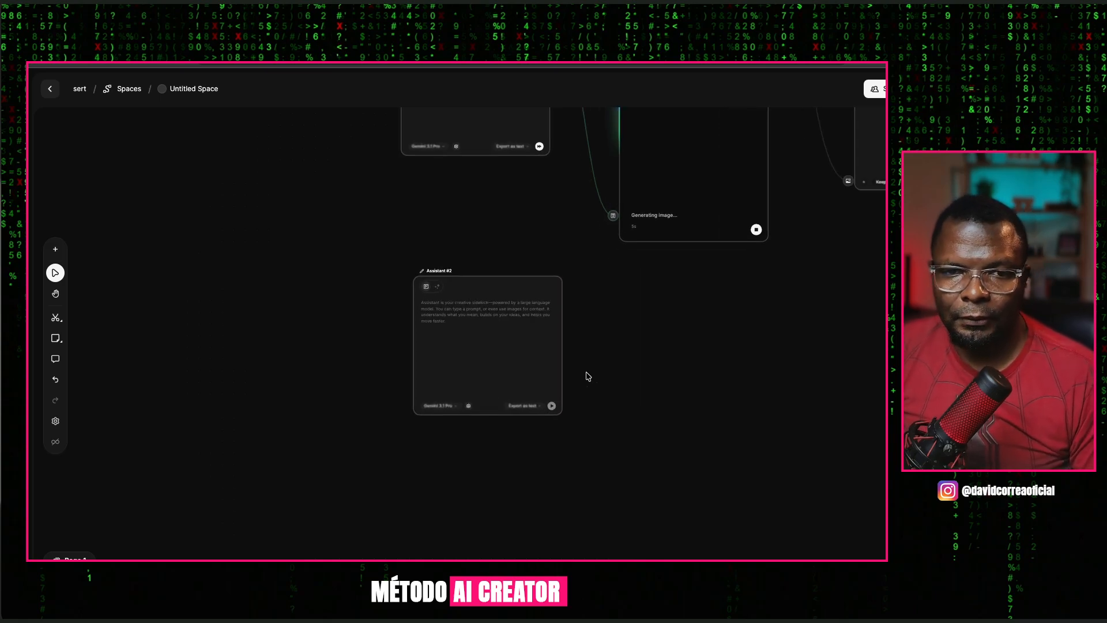
Prompt the new Assistant in Portuguese for a realistic, smiling 24-year-old "moreno" influencer with textured skin in a café, wearing a jacket, white top, jeans and boots
left_click(411, 281)
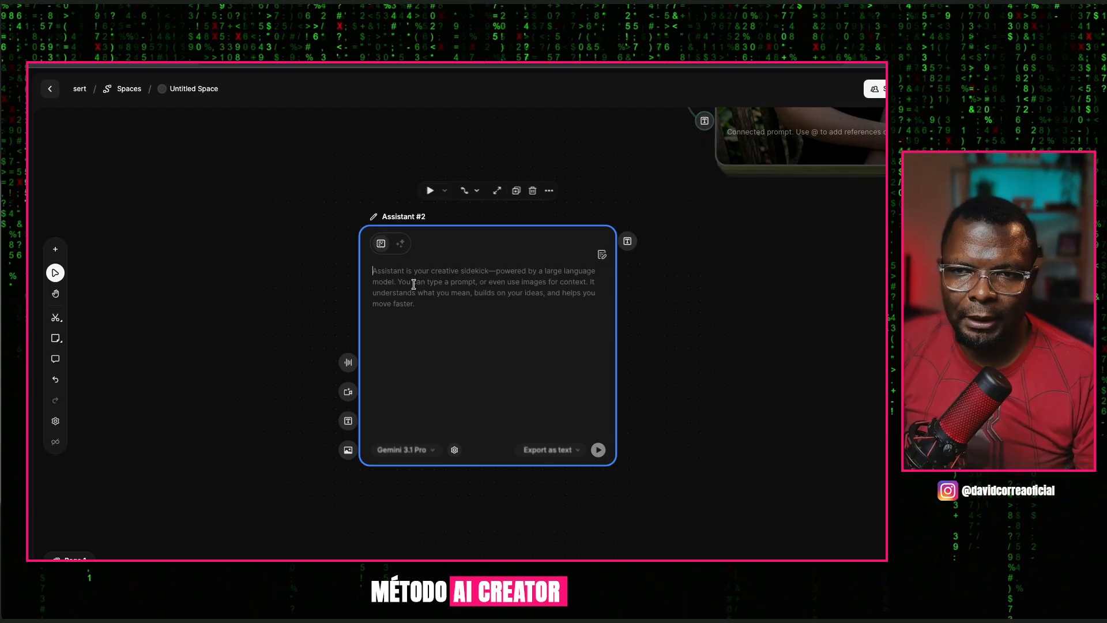
left_click(414, 283)
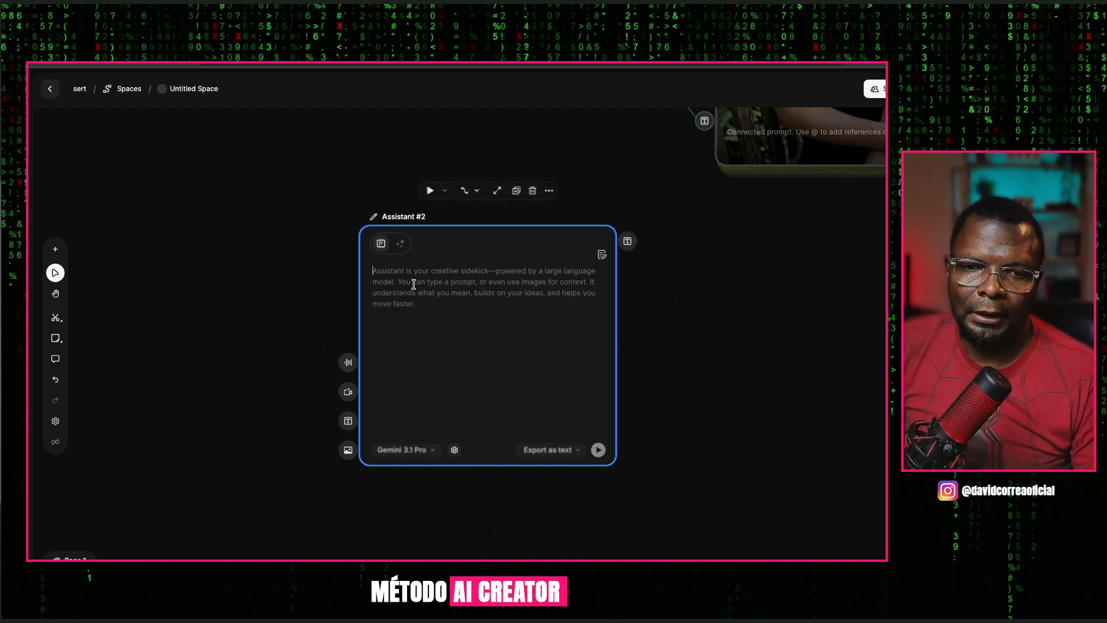
type("Chat, crie um. Eu quero criar um influenciador de ar. Ele precisa ser moreno, ter um sorriso bem expressante. Eu quero que ele tenha 24 anos, que a pele dele tenha uma textura realista, então precisa ter micro-imperfeições, poros, micro-espinhas, para que seja o mais realista possível. Eu quero que ele esteja, como que eu vou dizer, numa cafeteria e ele precisa estar olhando para a câmera. Eu quero que ele esteja com: uma jaqueta um jeans uma blusa branca por dentro uma calça jeans uma bota")
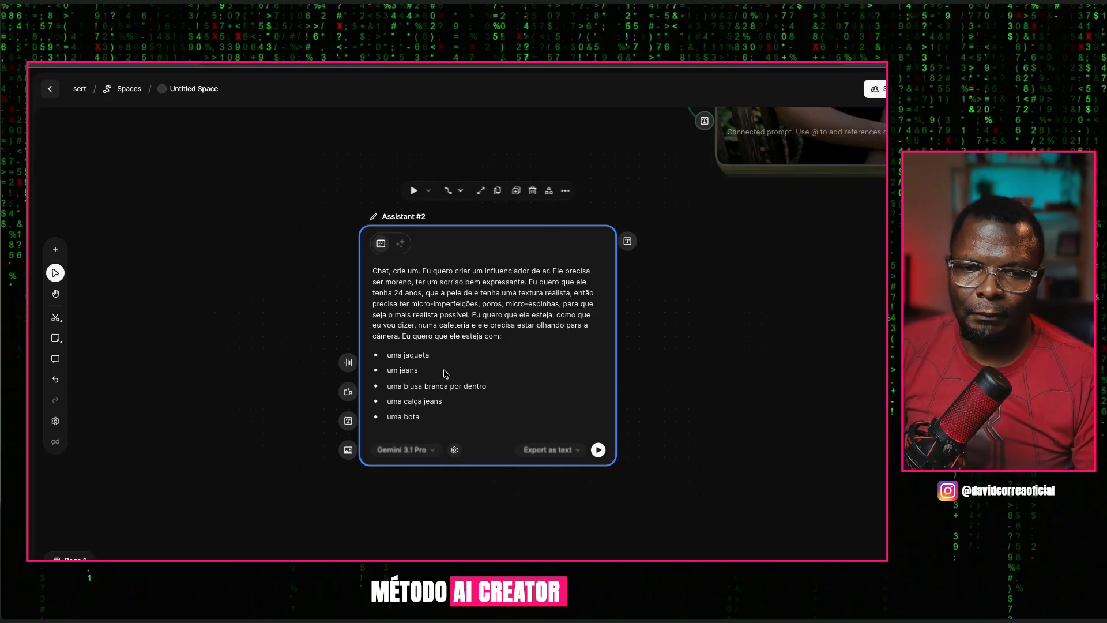
scroll(444, 374, "down", 1)
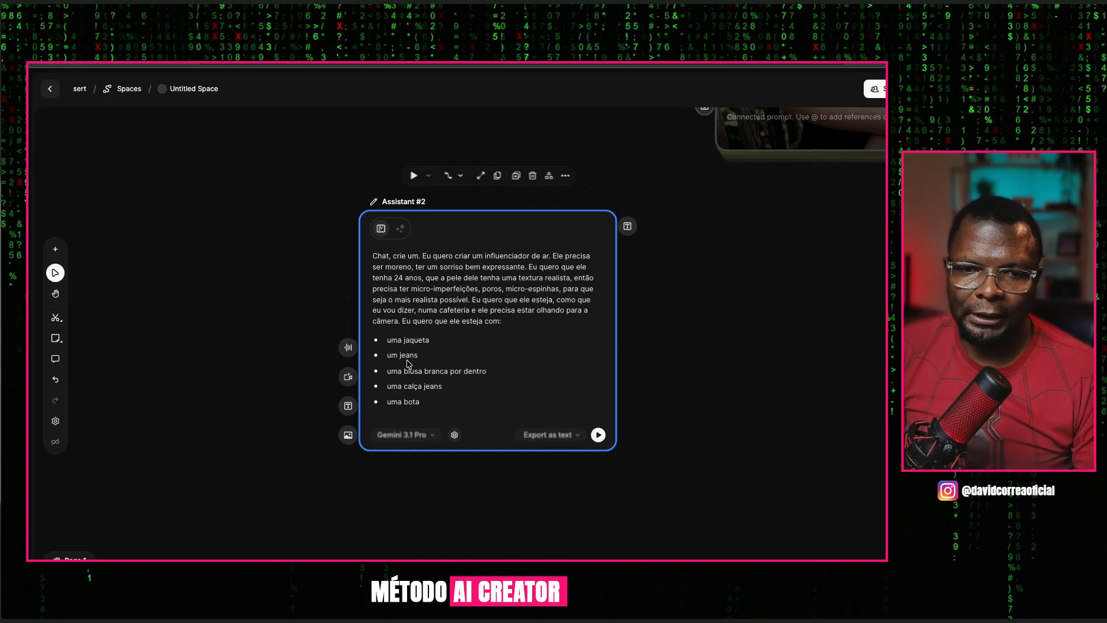
scroll(405, 324, "up", 2)
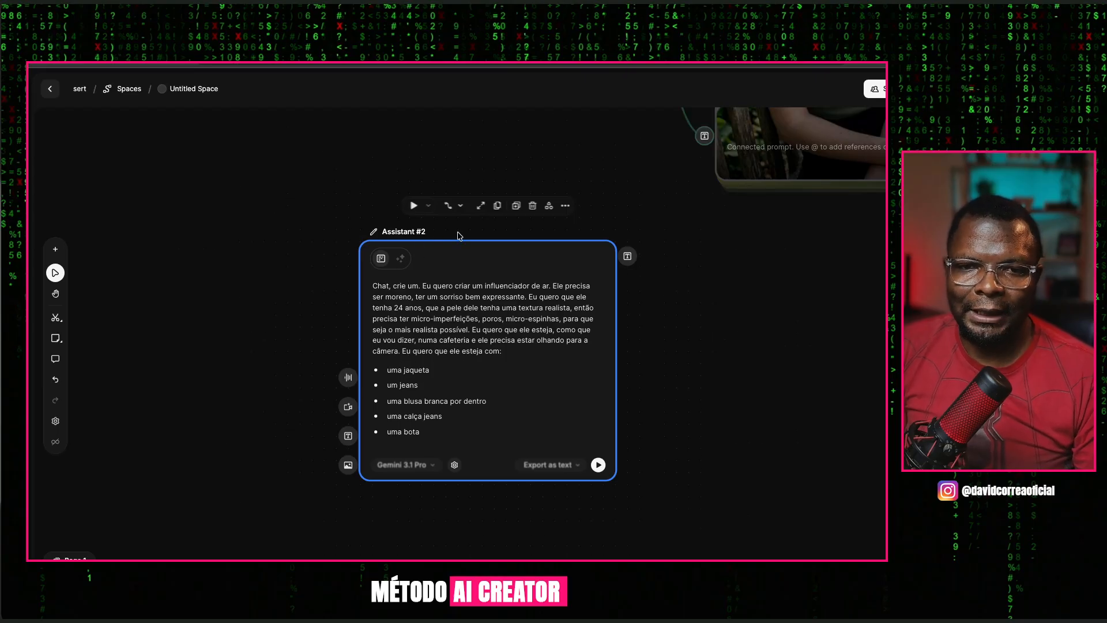
Move the second Assistant node aside to make room and connect its text output to a new Image Generator node
left_click_drag(461, 241, 343, 249)
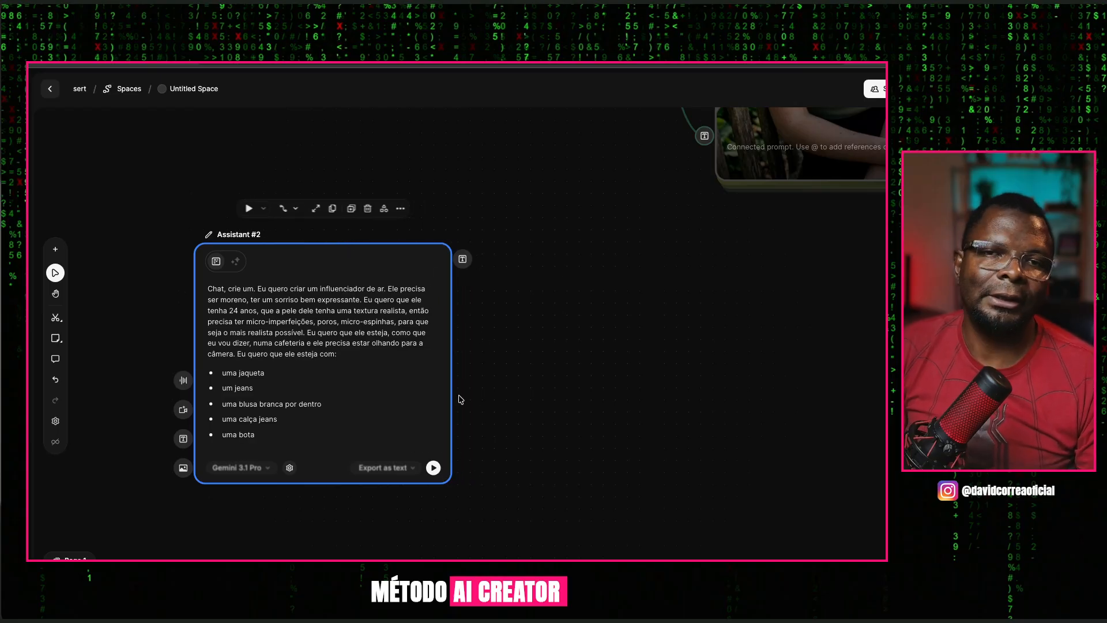
left_click_drag(378, 252, 308, 252)
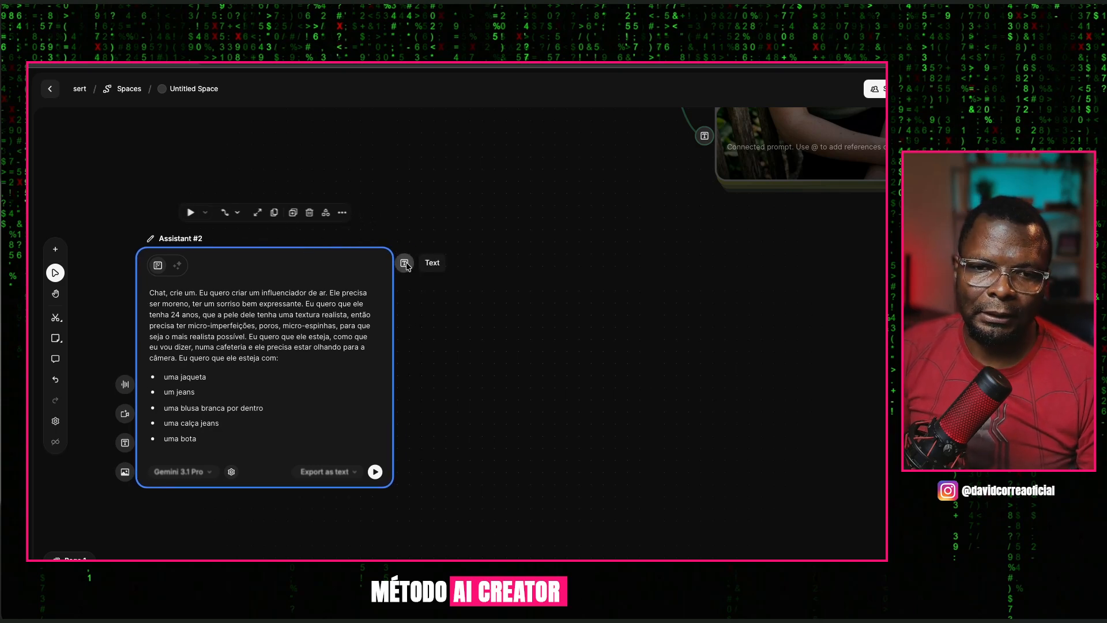
left_click_drag(404, 263, 510, 377)
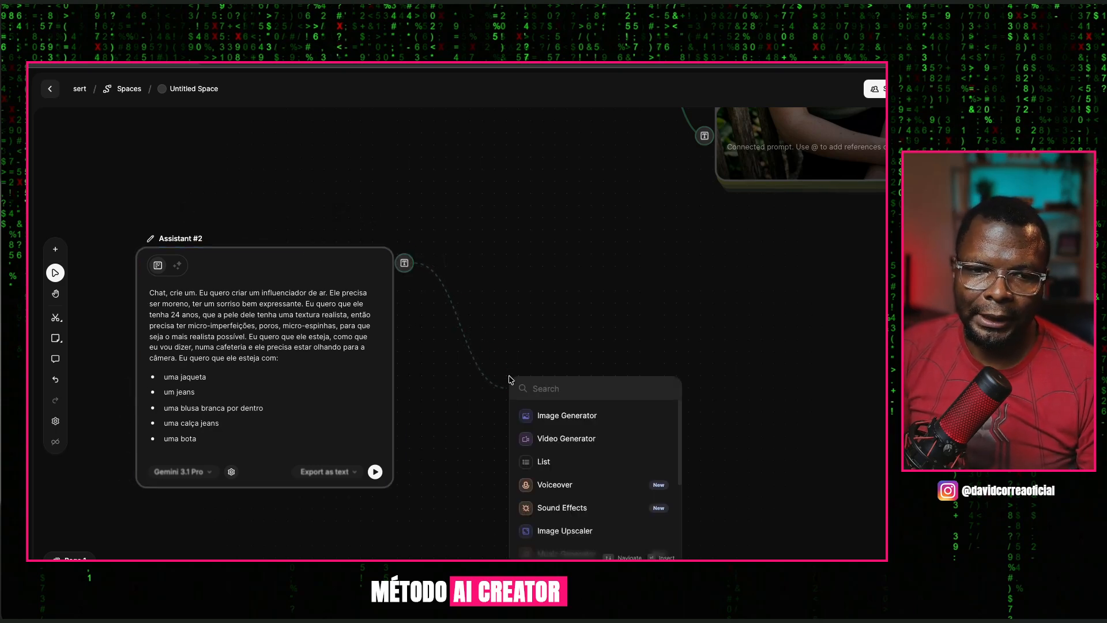
left_click(553, 417)
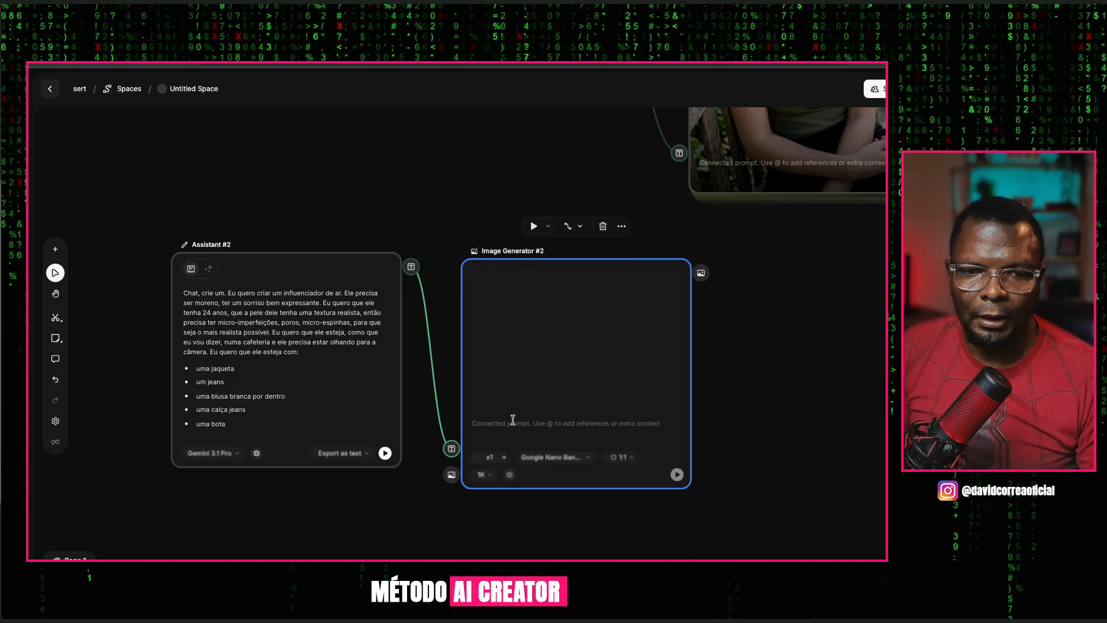
Configure the second Image Generator with 2K resolution, the Google Nano Banana 2 model and a 9:16 aspect ratio
left_click(484, 473)
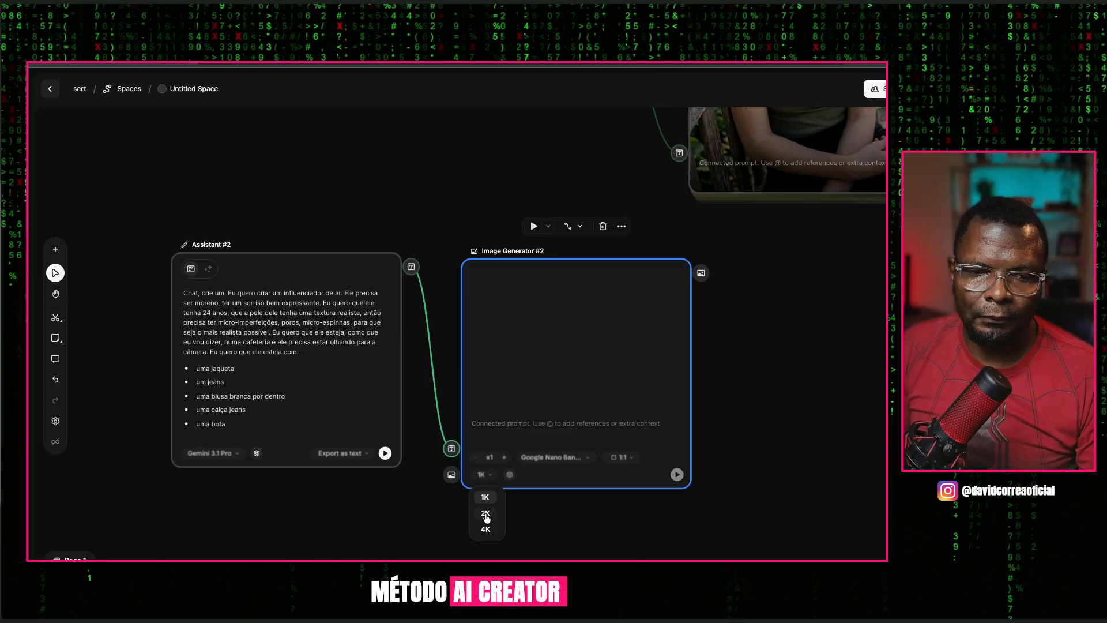
left_click(485, 514)
left_click(553, 458)
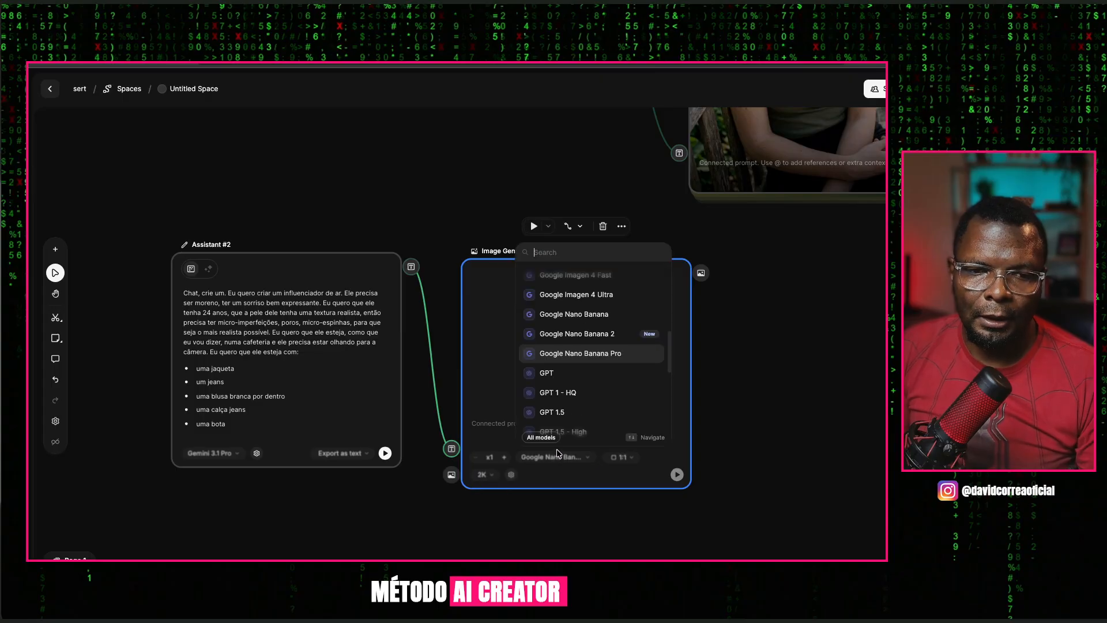
left_click(600, 335)
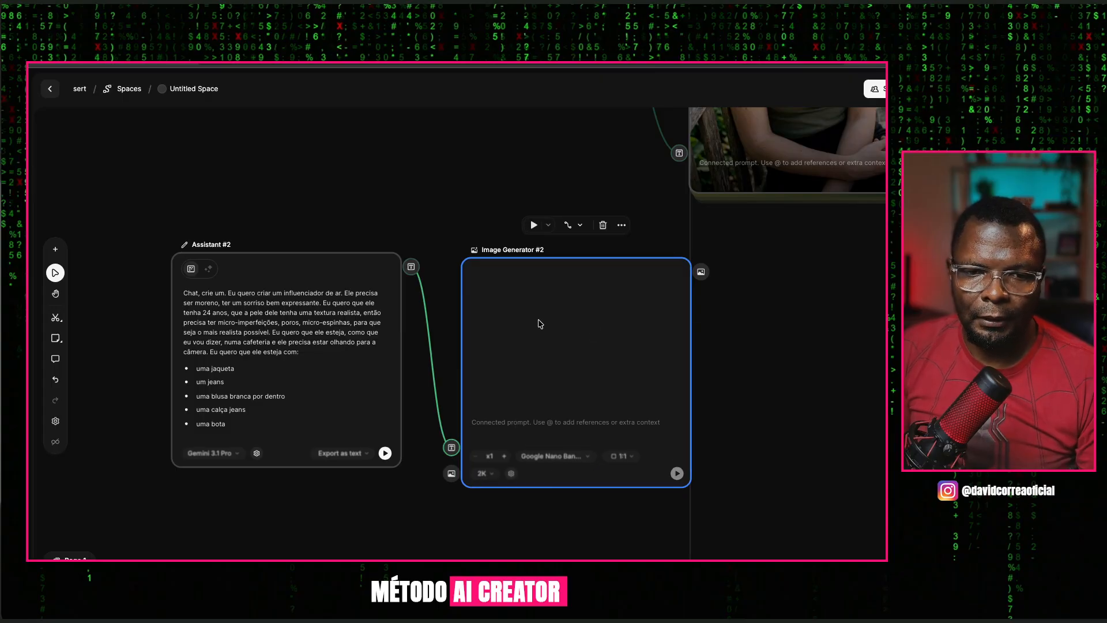
left_click(611, 451)
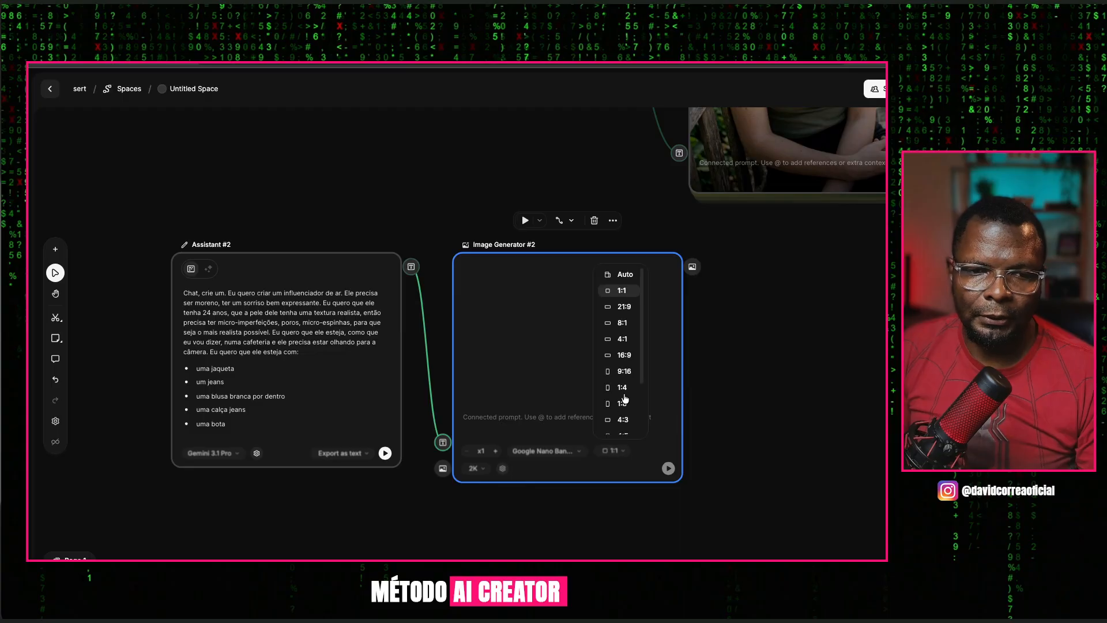
left_click(622, 376)
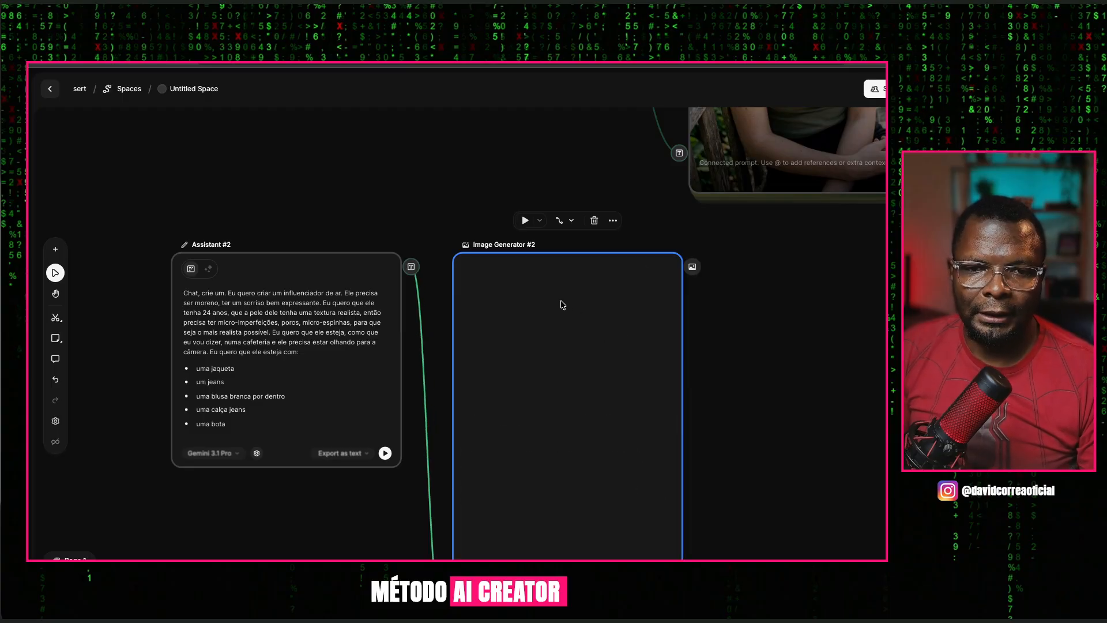
Rearrange the second Assistant and Image Generator nodes and connect the generator's image output to a new Assistant node
left_click_drag(314, 353, 230, 347)
left_click_drag(459, 324, 421, 319)
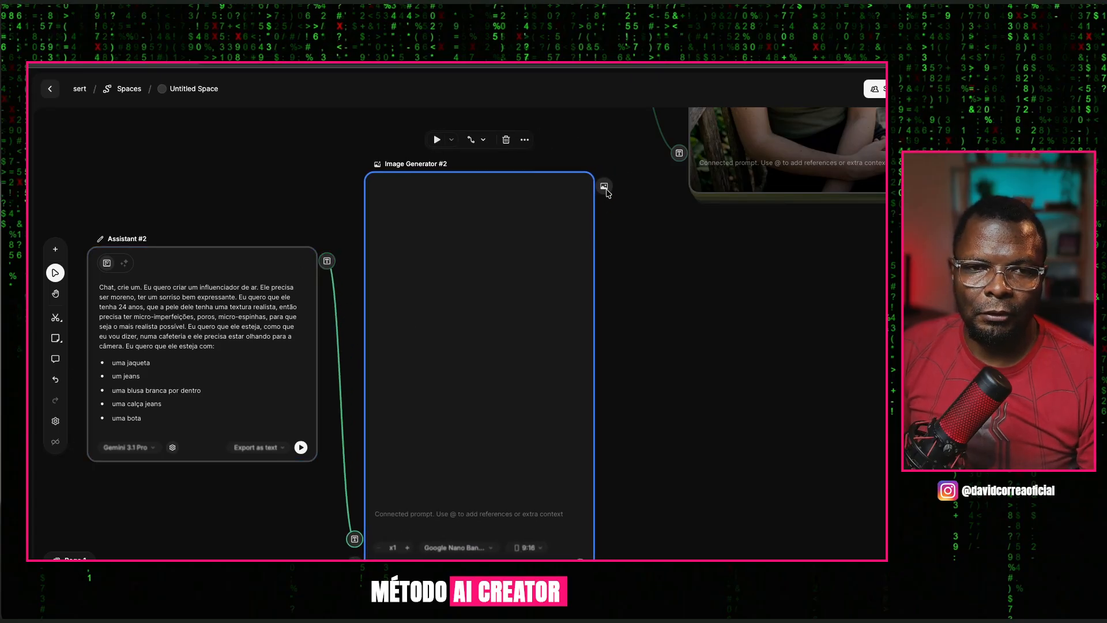
left_click_drag(606, 190, 686, 343)
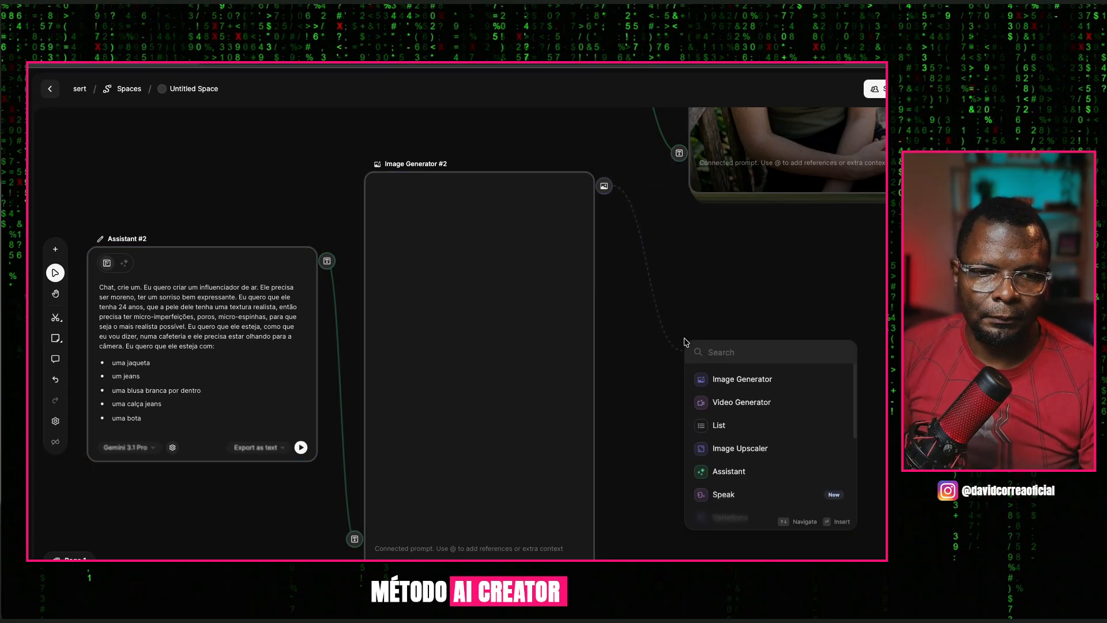
left_click(738, 468)
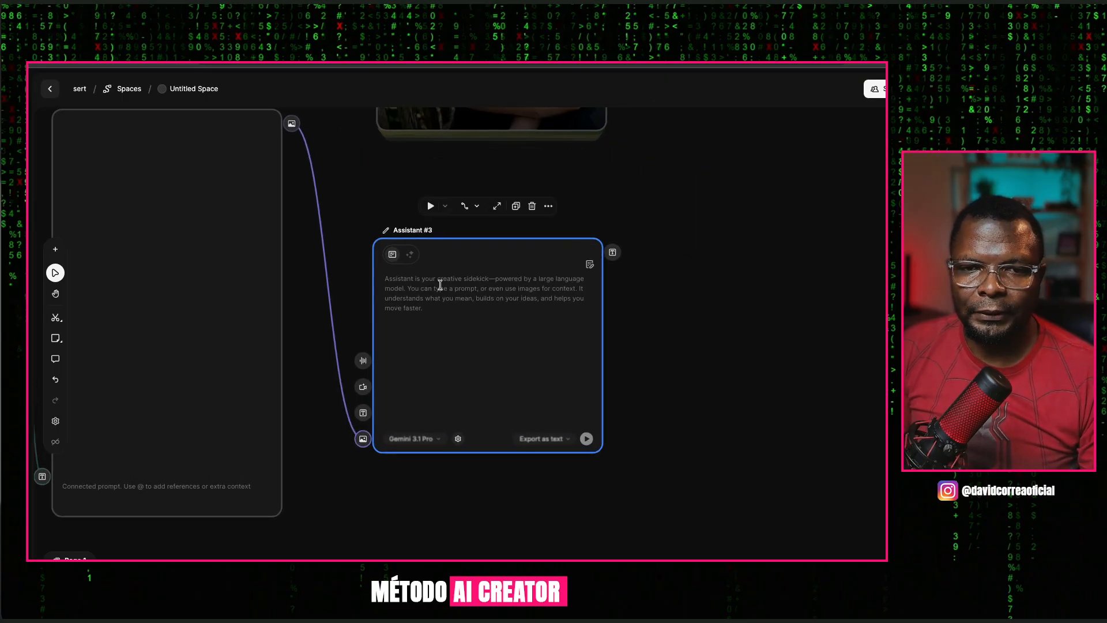
Prompt the third Assistant in Portuguese to show the influencer happily holding a Coca-Cola bottle in a busy, well-lit American-style bar at night
left_click(422, 289)
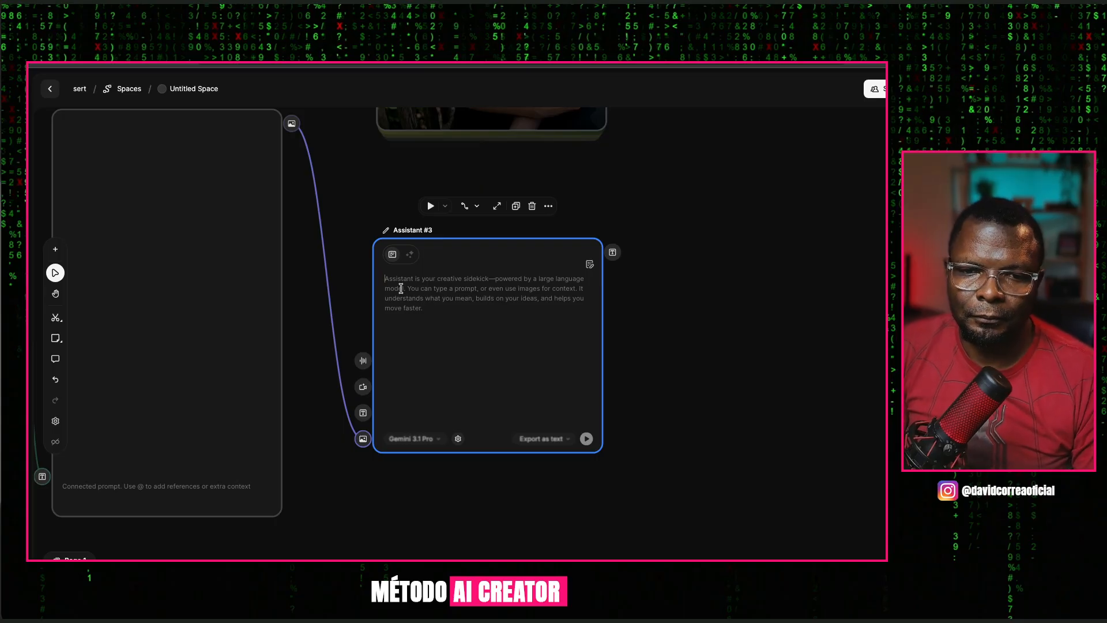
type("Eu quero que esse influenciador esteja segurando uma lata de Coca-Cola na mão, uma garrafa, no caso uma garrafa de Coca-Cola. Ele está com uma expressão feliz como se fosse tomar esse refrigerante. Agora ele está num bar, num bar à noite, onde tem uma estética bem americana, bem americanizada e bem iluminado. Então tem umas luzes dentro do bar, etc., e tem pessoas ao redor do bar como se tivesse movimentado esse bar.")
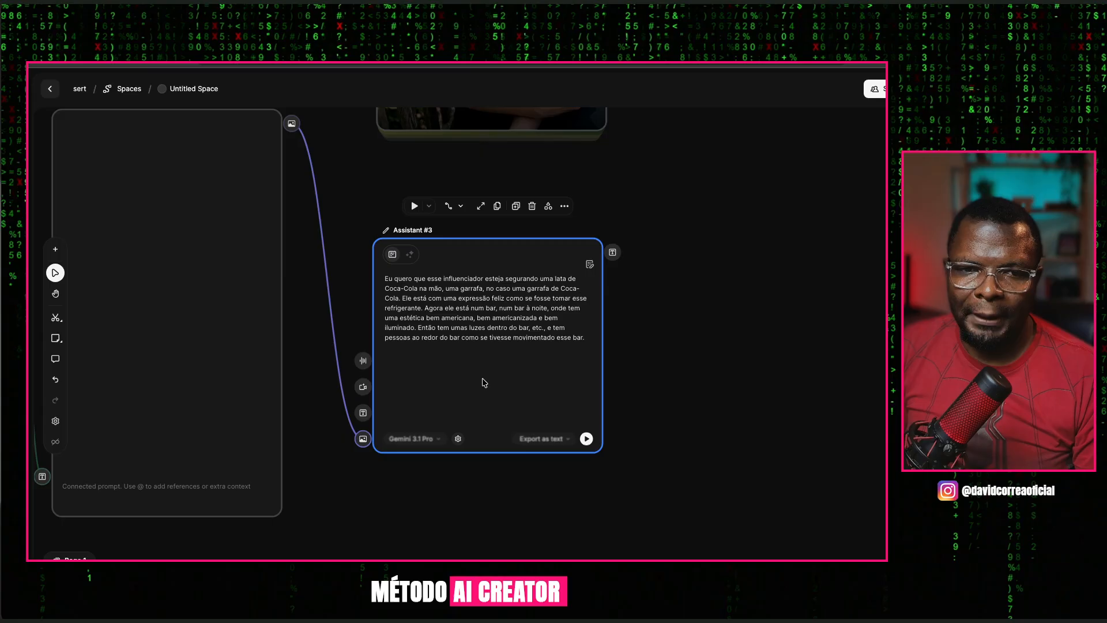
scroll(617, 335, "right", 3)
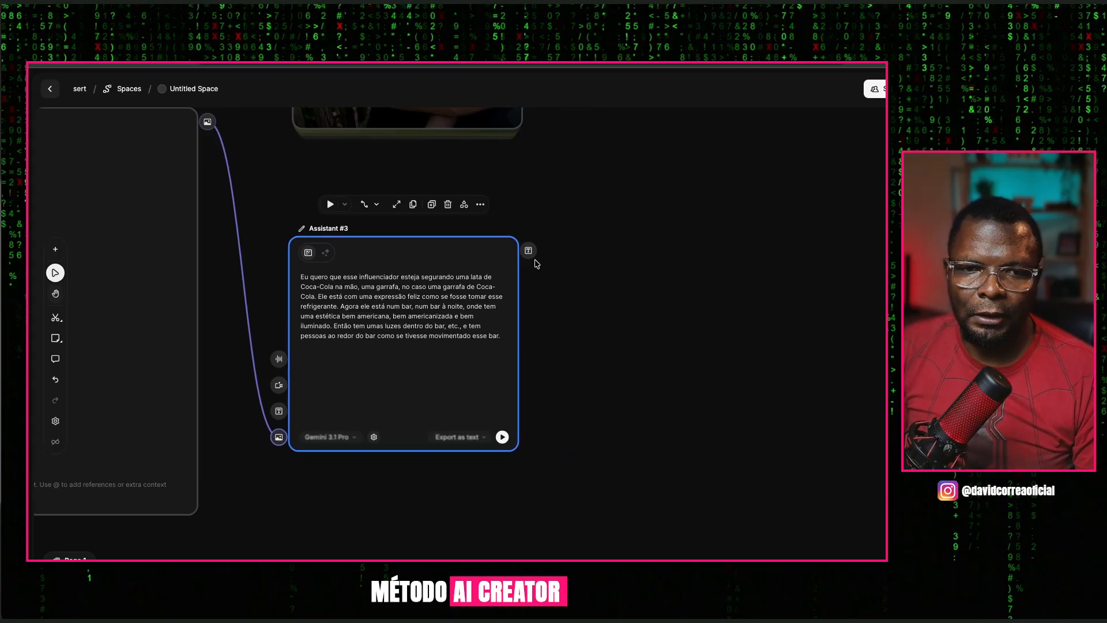
left_click_drag(531, 255, 614, 364)
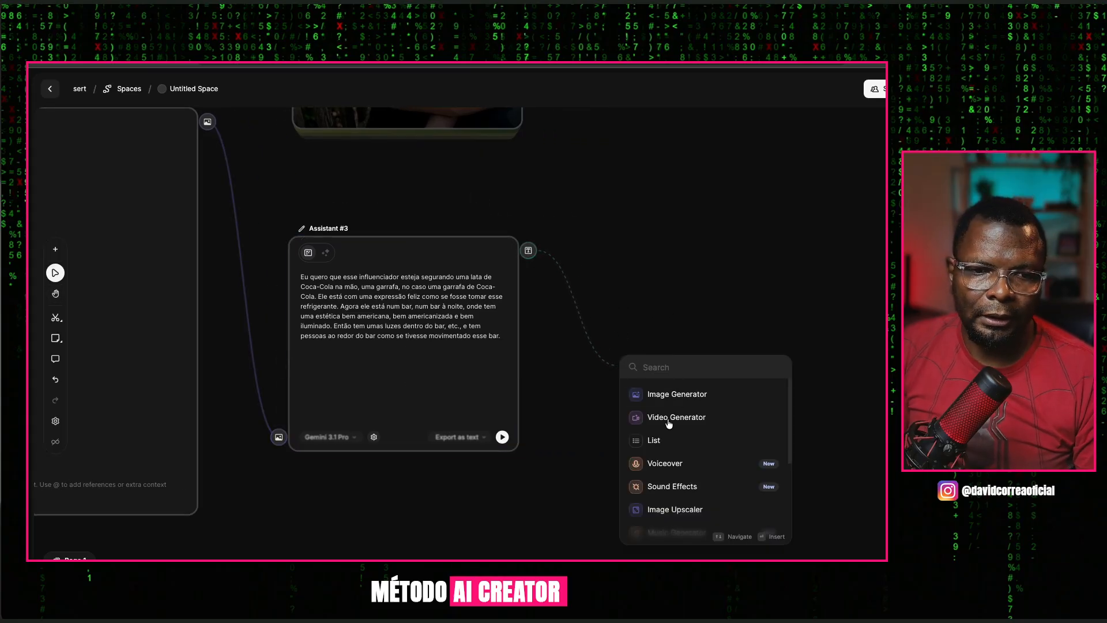
left_click(689, 396)
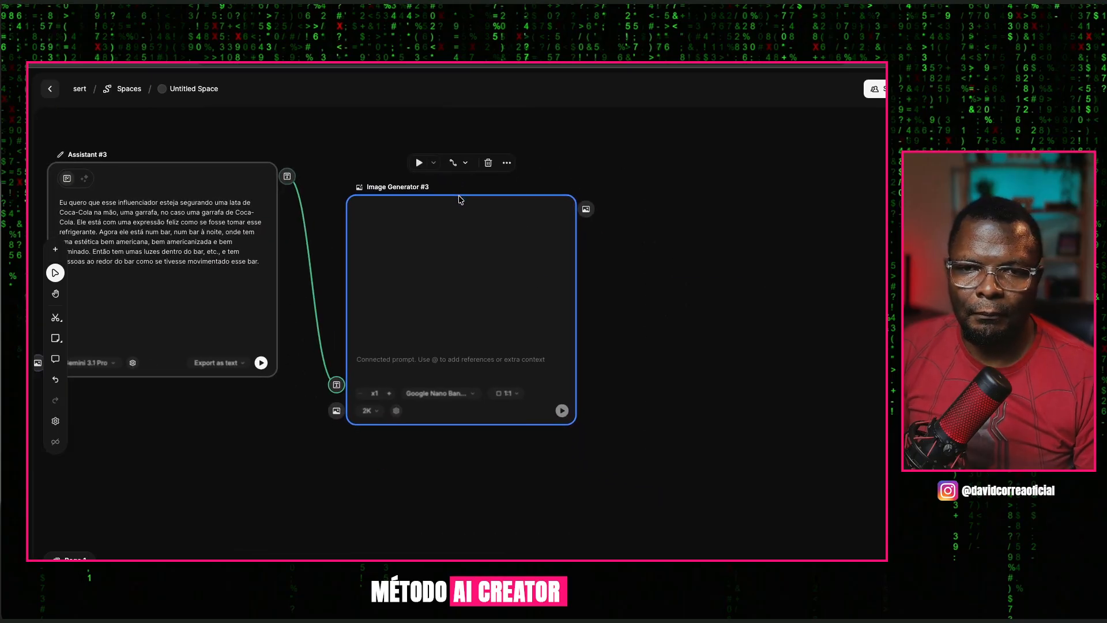
key("Delete")
left_click(267, 193)
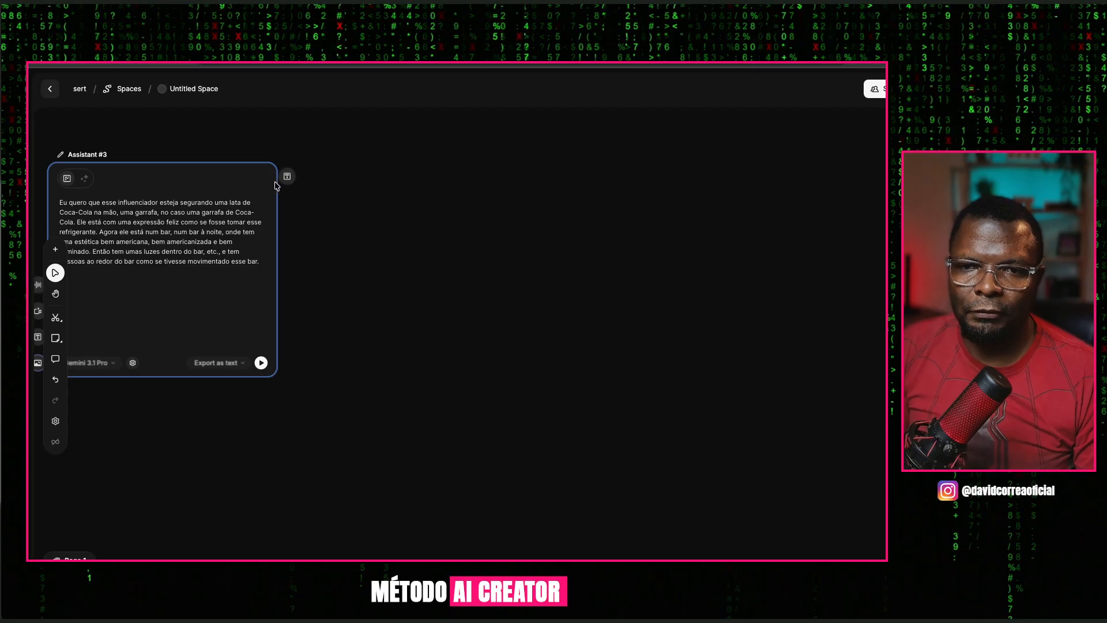
left_click_drag(287, 175, 359, 252)
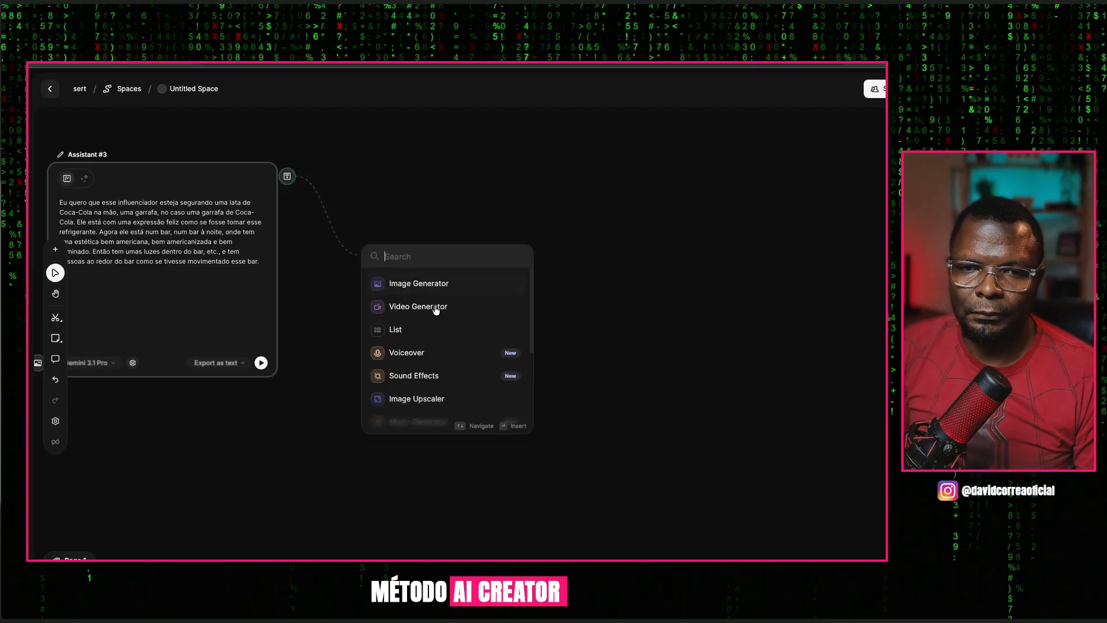
left_click(426, 282)
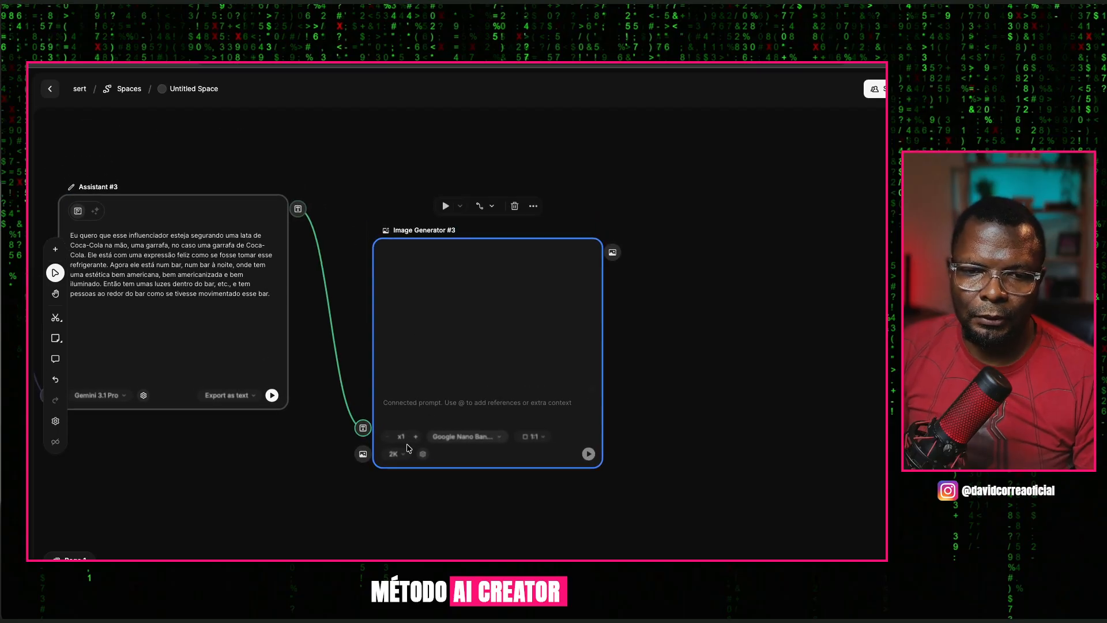
left_click(463, 436)
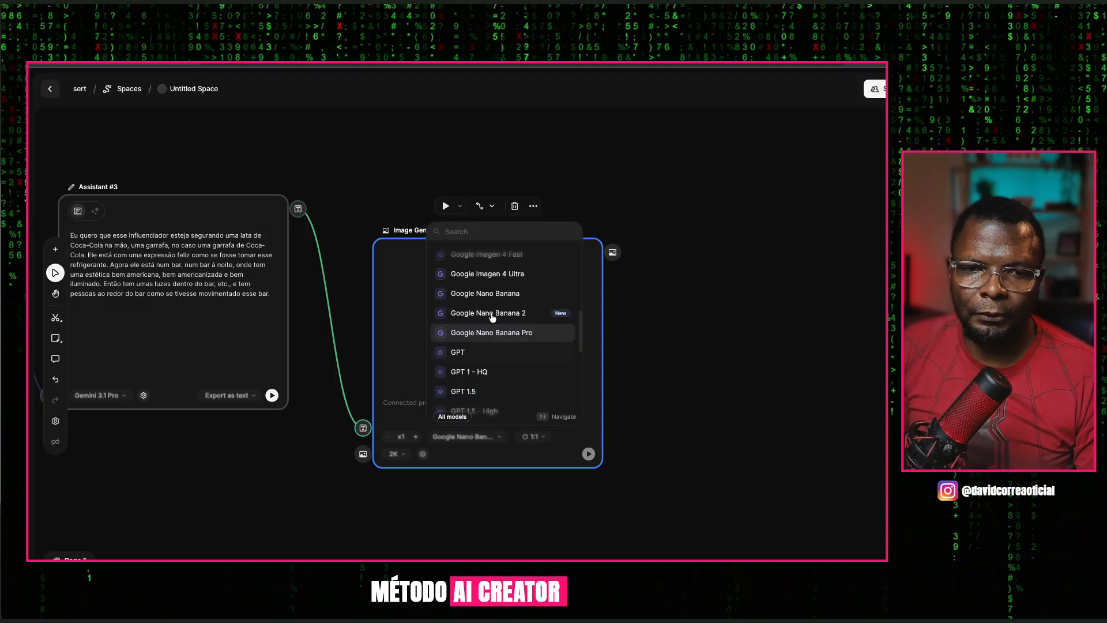
scroll(492, 318, "down", 5)
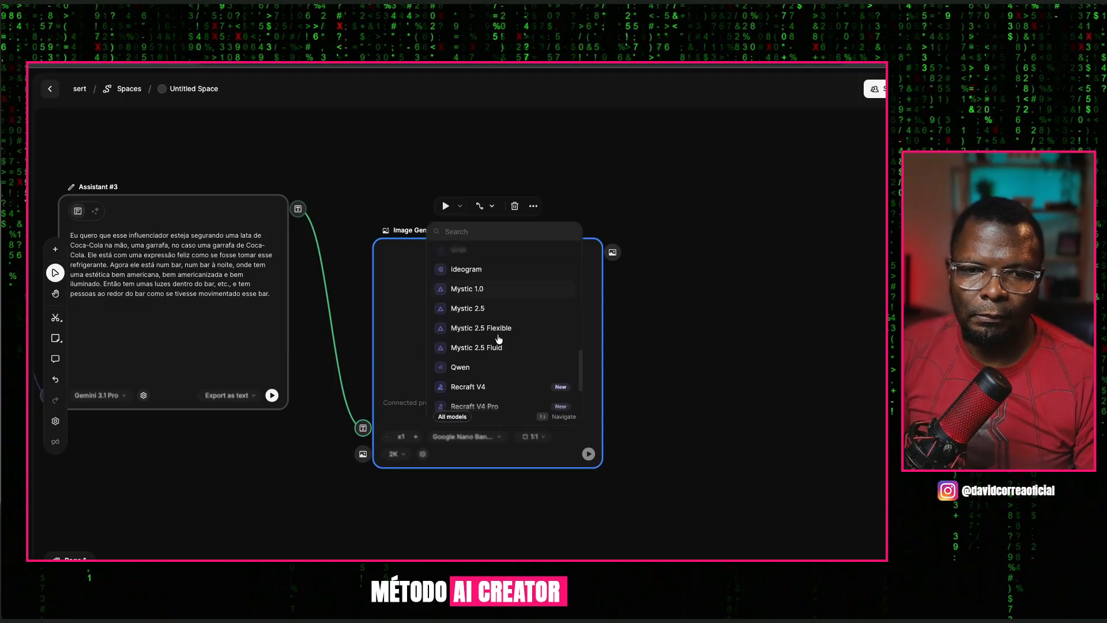
scroll(499, 339, "down", 3)
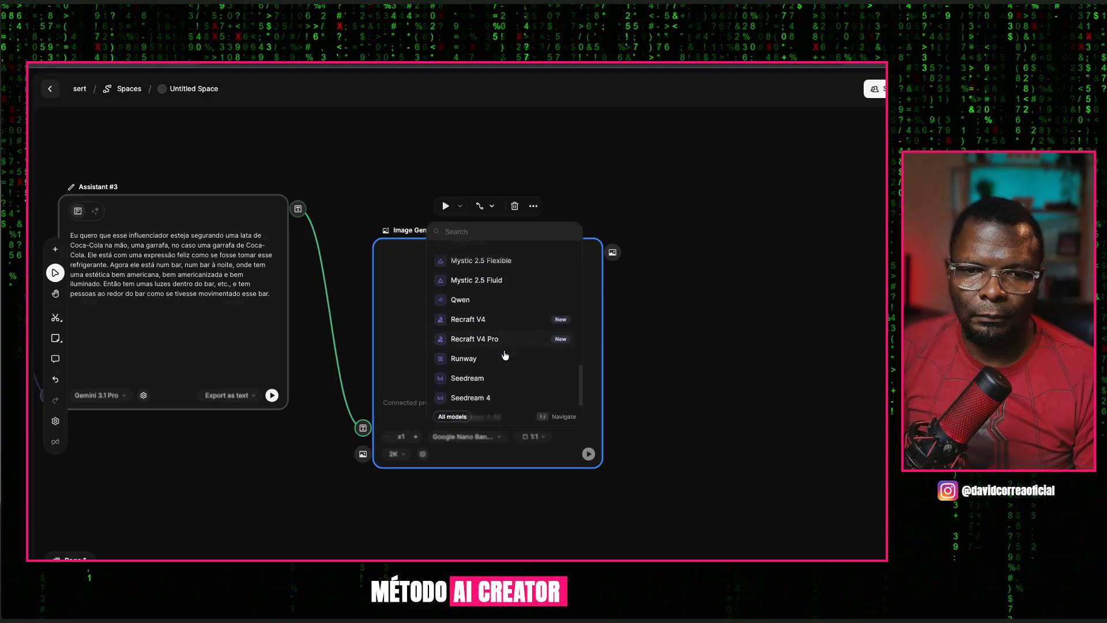
scroll(505, 355, "down", 3)
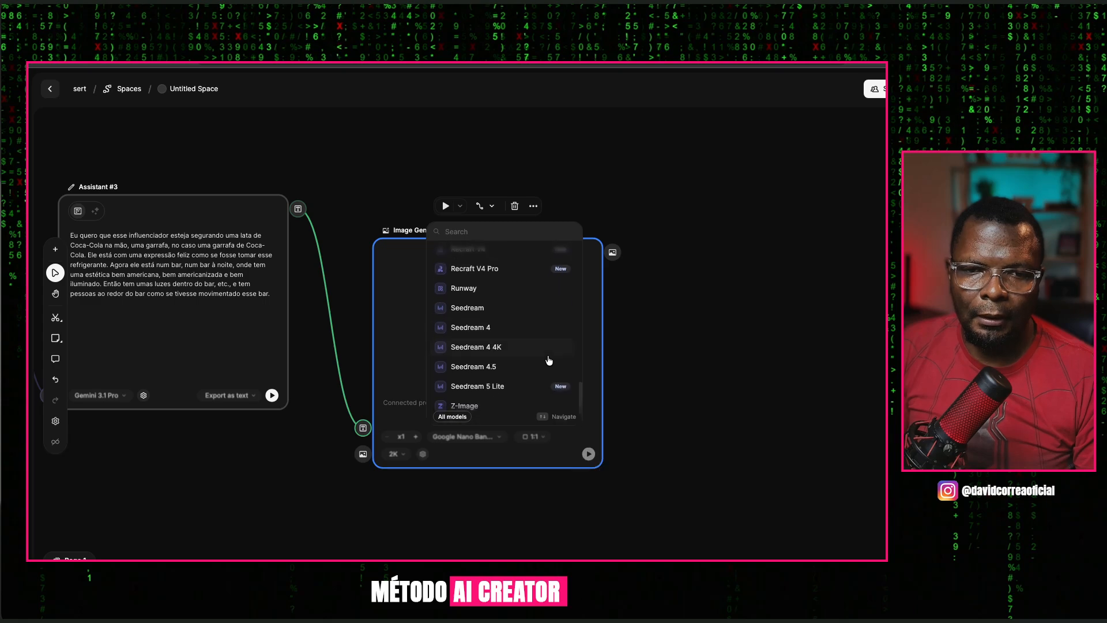
scroll(549, 360, "up", 10)
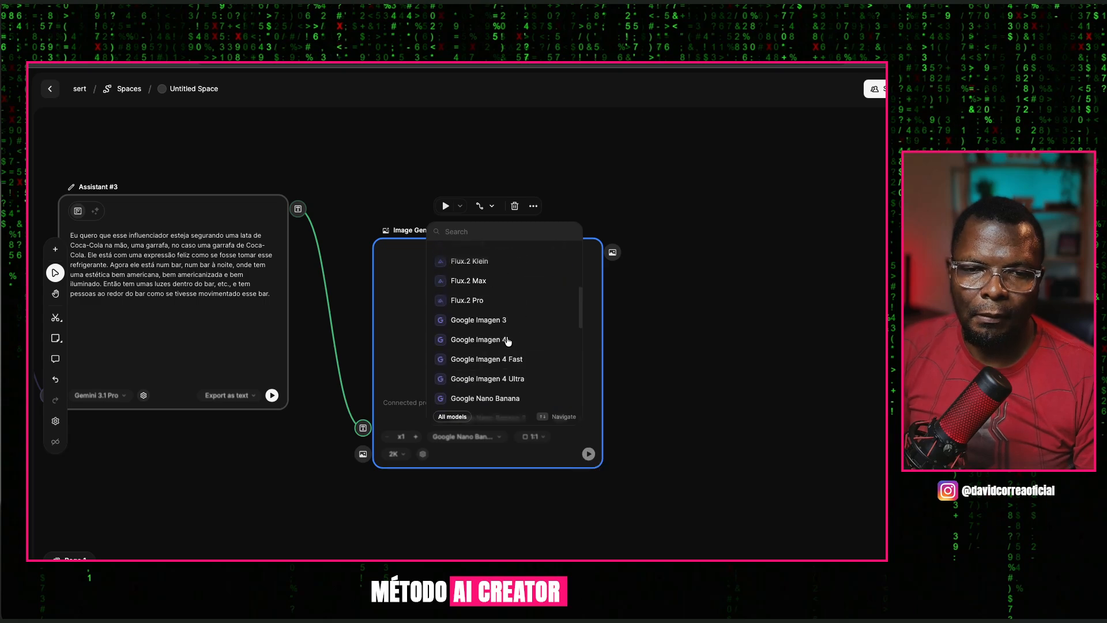
scroll(507, 341, "up", 1)
left_click(396, 356)
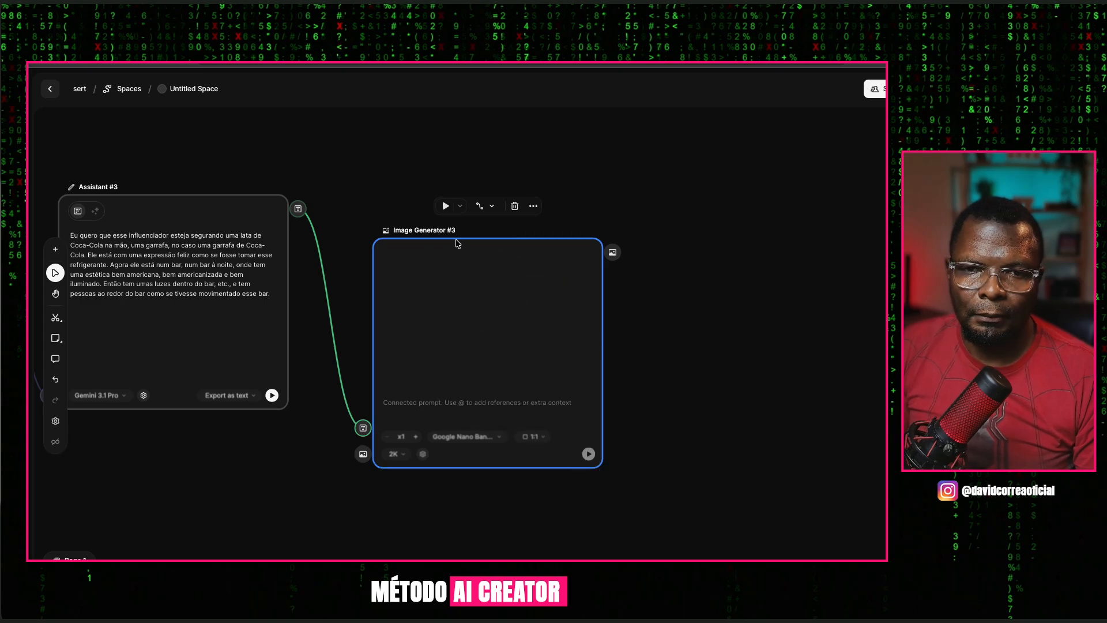
key("Delete")
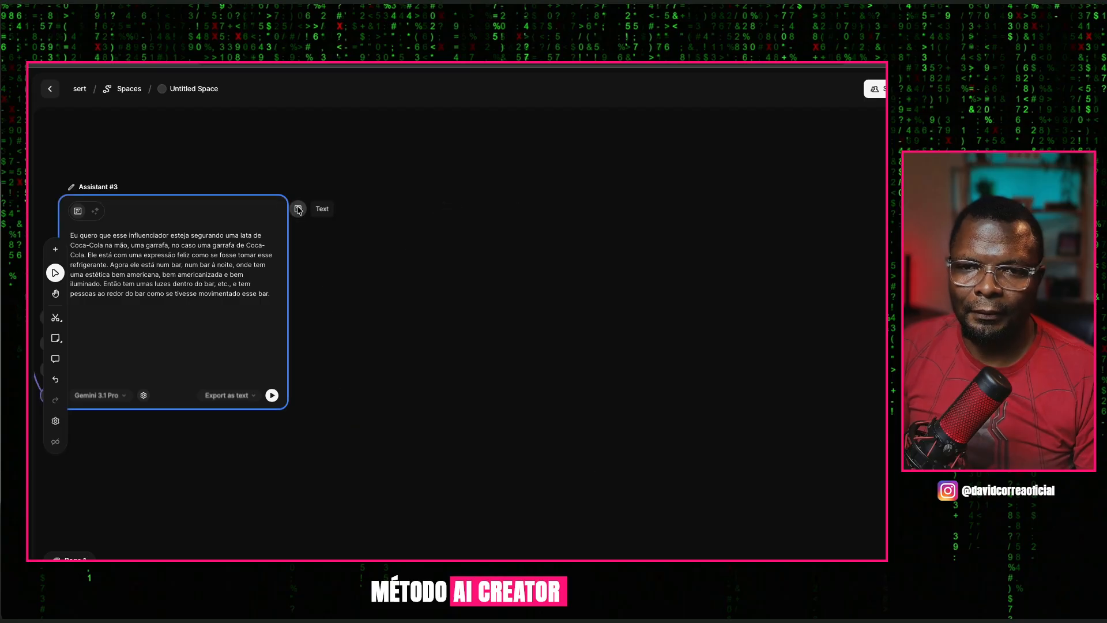
Connect the third Assistant's text output to a new Video Generator node using the Kling 2.5 model
left_click_drag(298, 209, 414, 327)
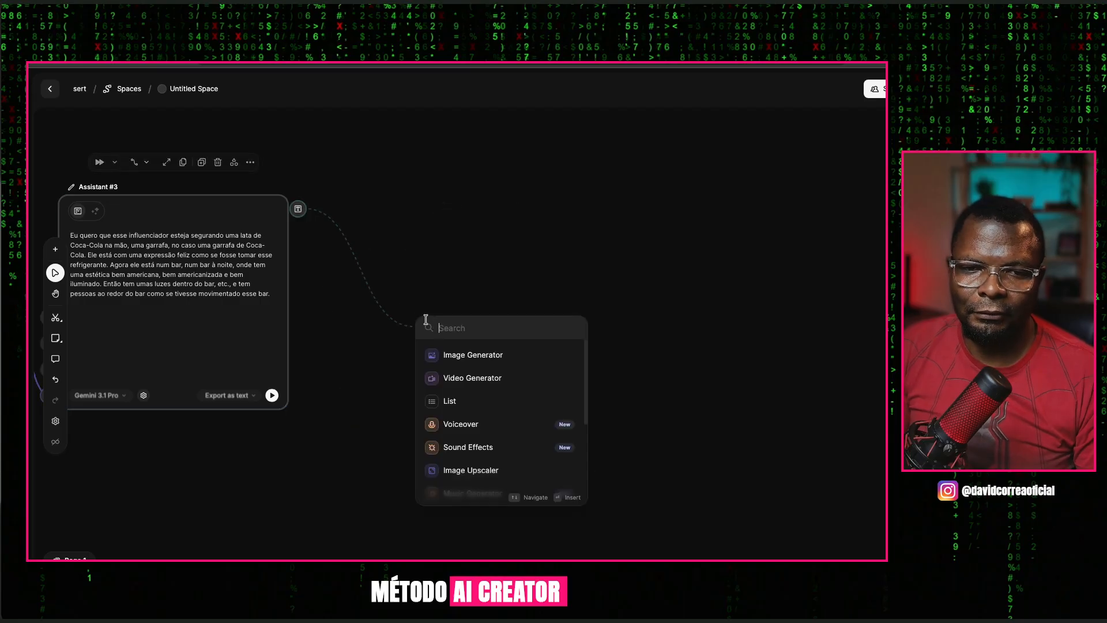
left_click(478, 381)
left_click(449, 425)
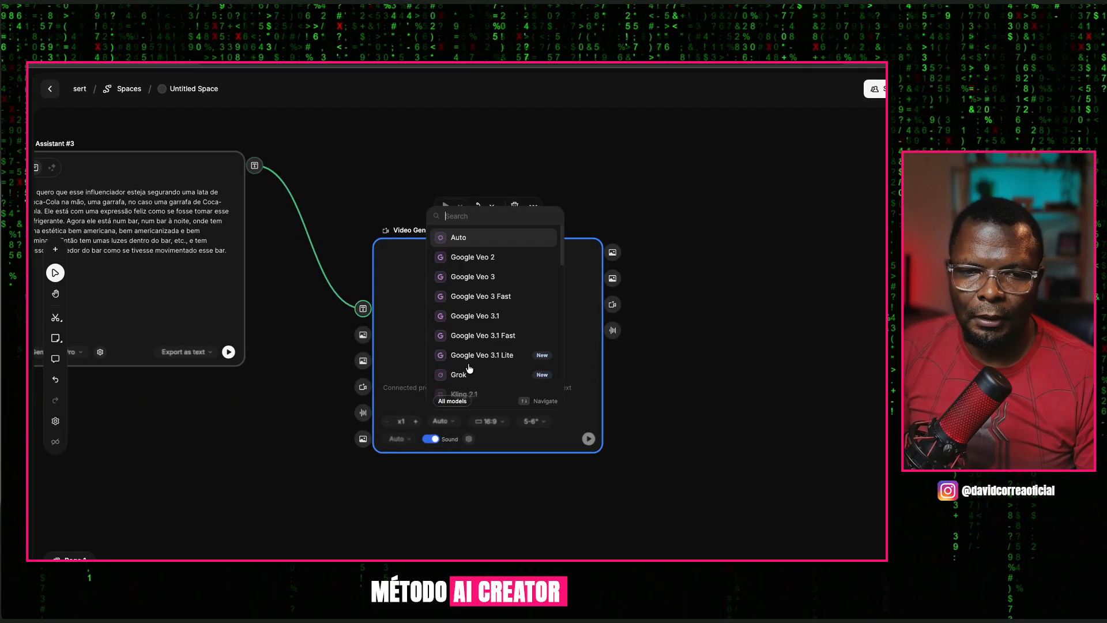
scroll(498, 328, "down", 3)
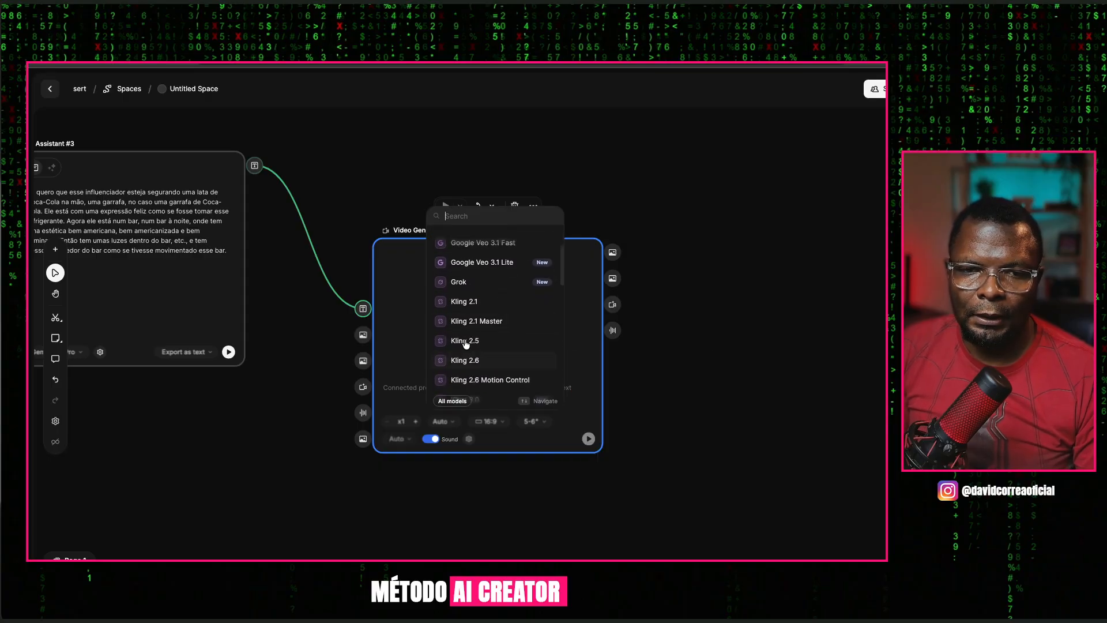
left_click(466, 341)
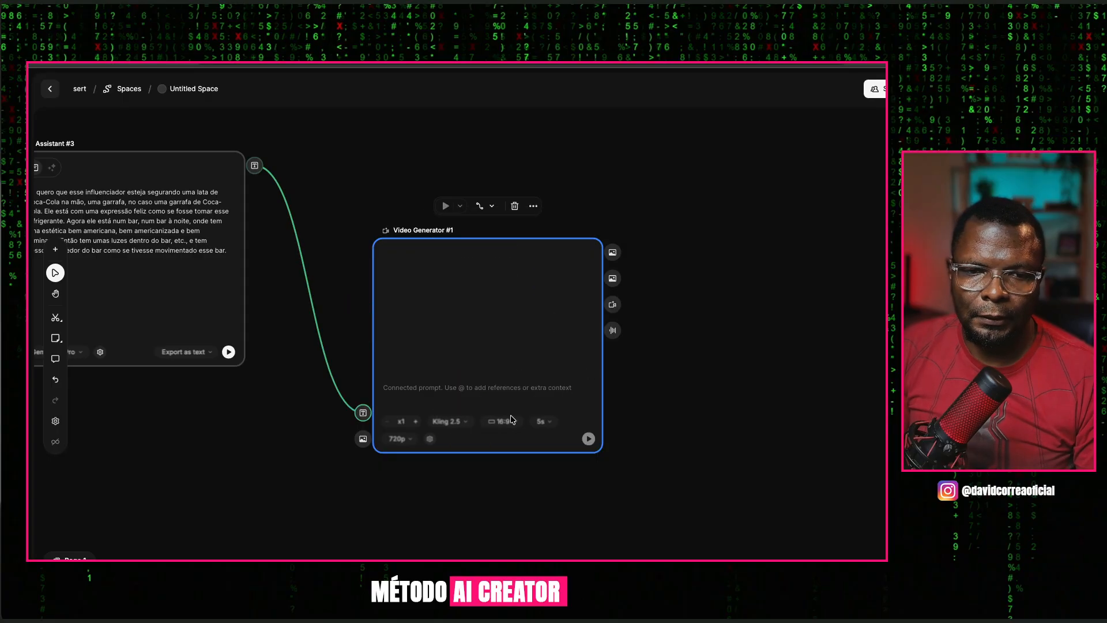
Configure the Video Generator for two 10-second videos in a 9:16 aspect ratio
left_click(543, 424)
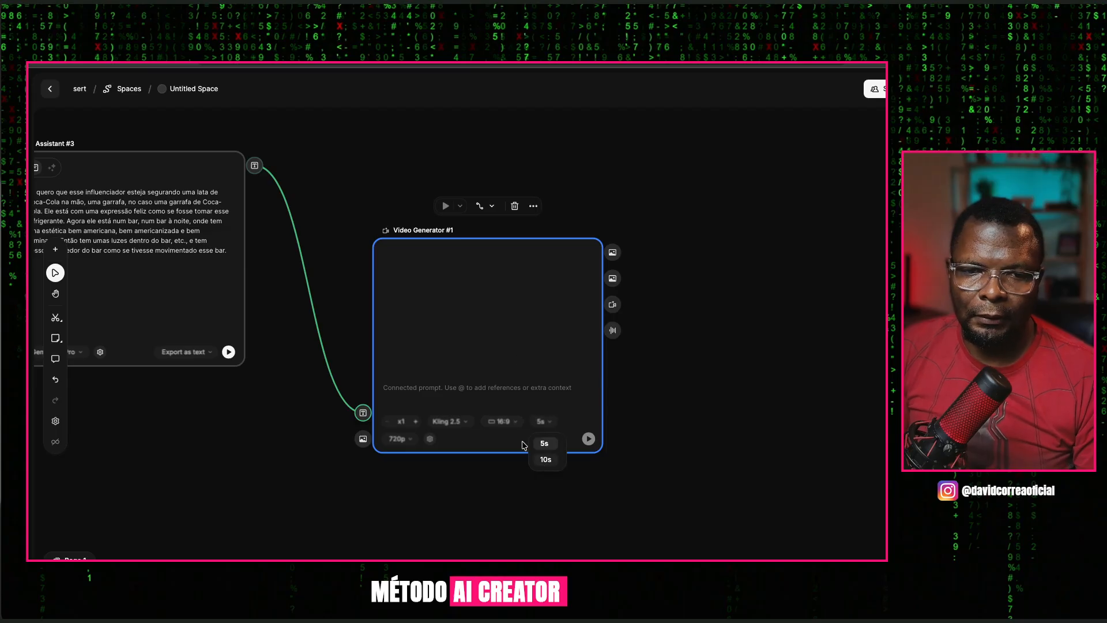
left_click(546, 459)
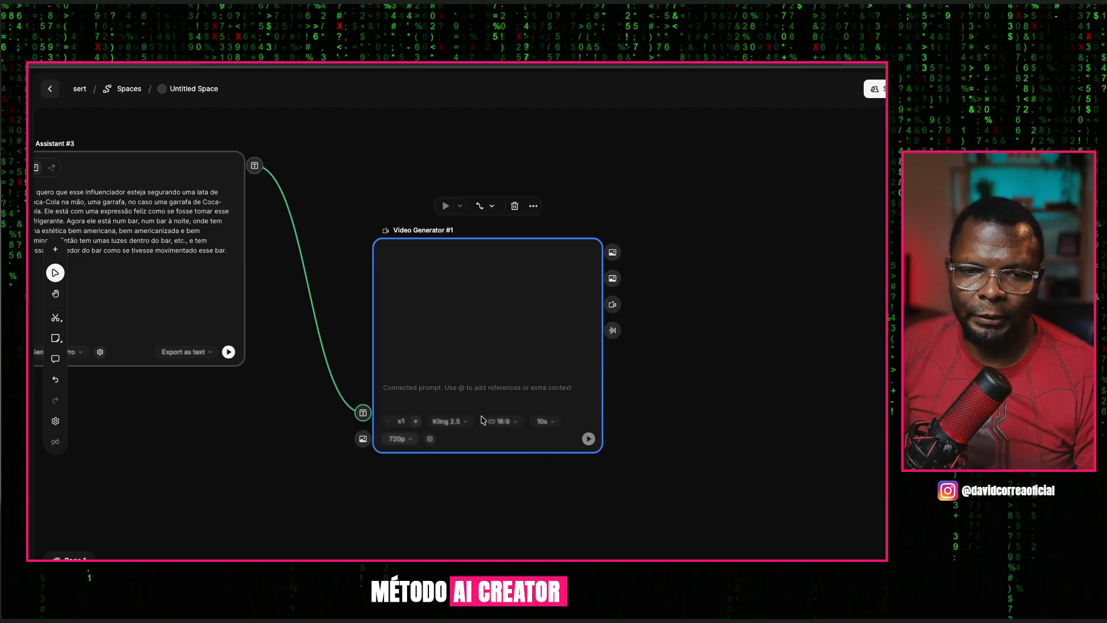
left_click(415, 421)
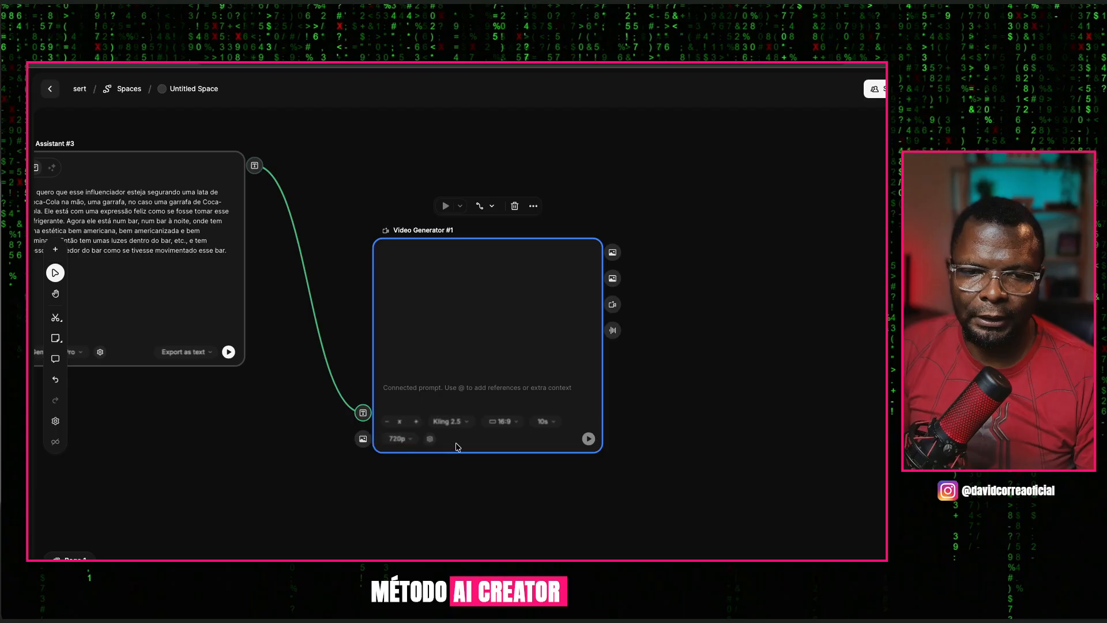
left_click(504, 424)
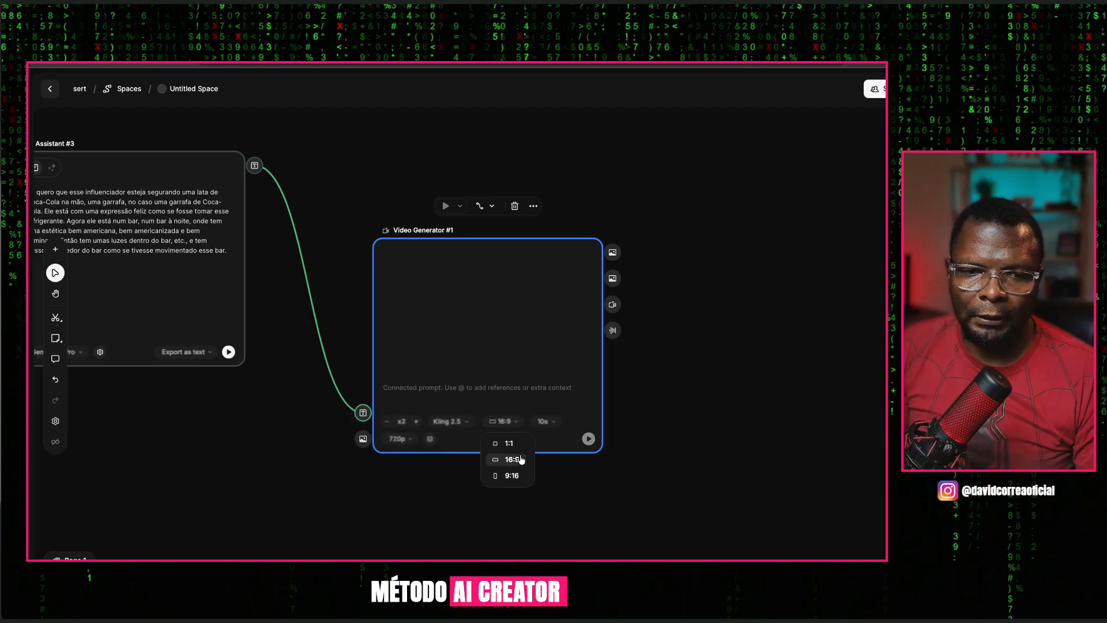
left_click(512, 476)
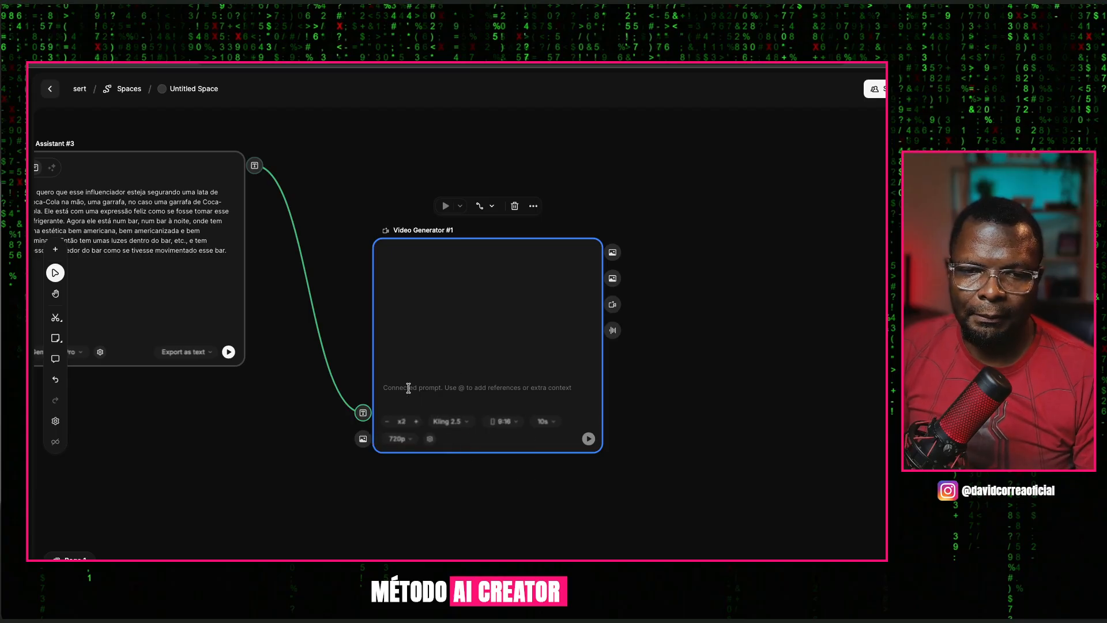
Move the Video Generator node up and closer to the third Assistant node
key("h")
left_click_drag(330, 237, 741, 304)
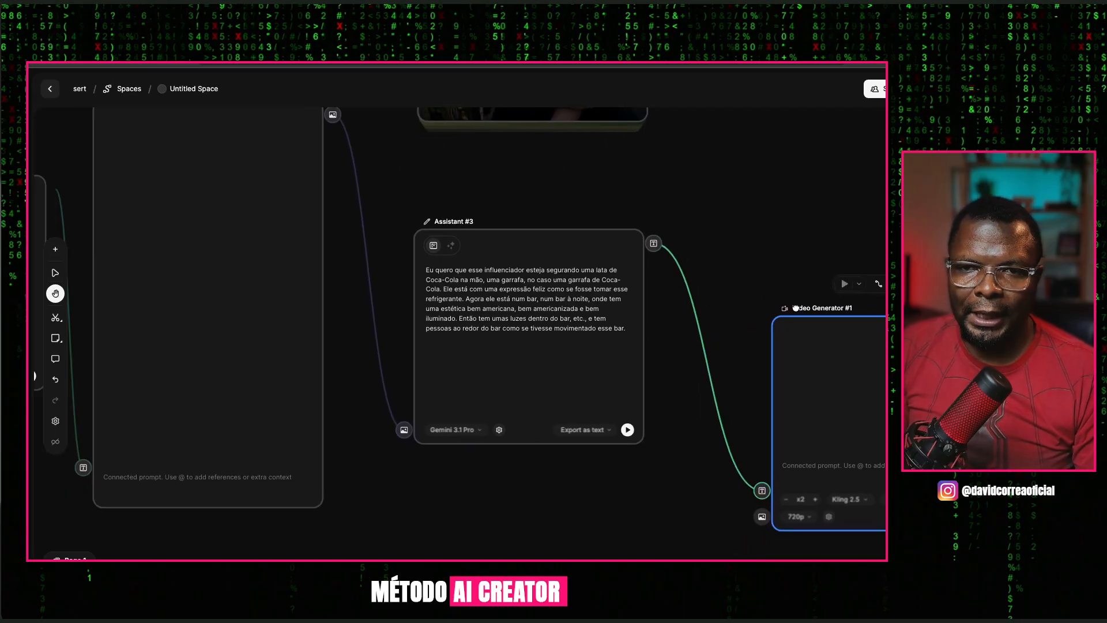
left_click_drag(370, 341, 316, 292)
key("v")
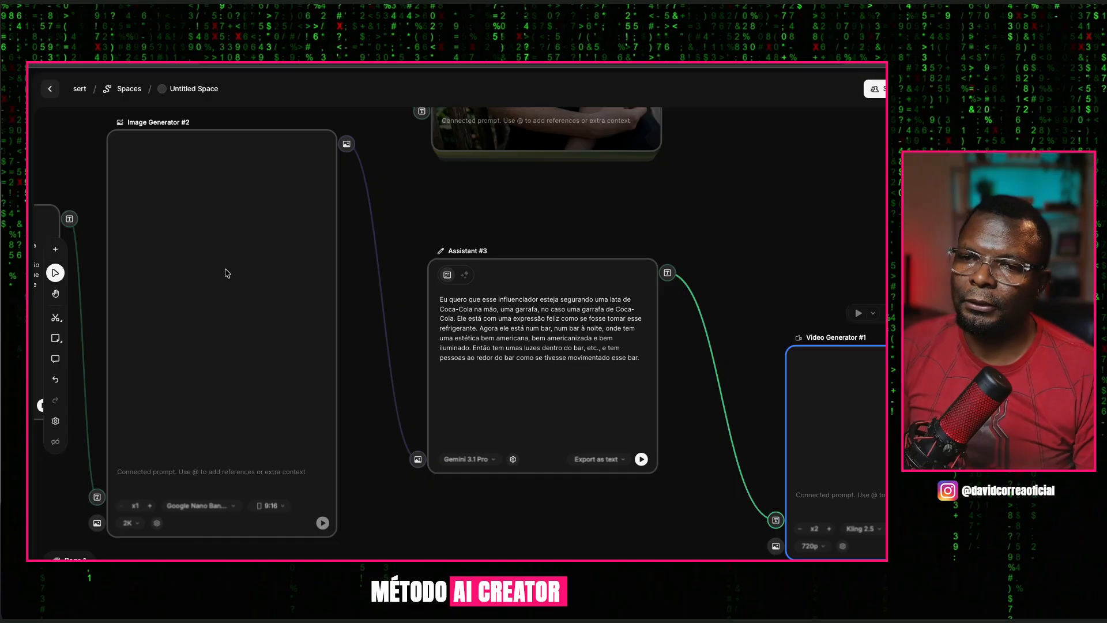
key("h")
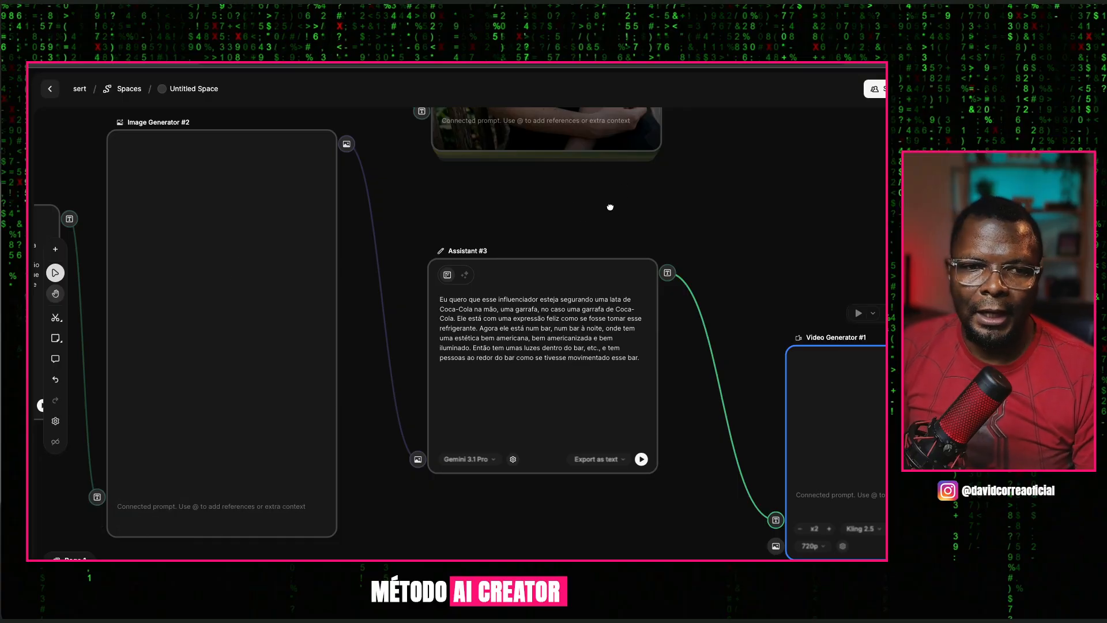
left_click_drag(508, 200, 461, 200)
scroll(456, 231, "right", 3)
key("v")
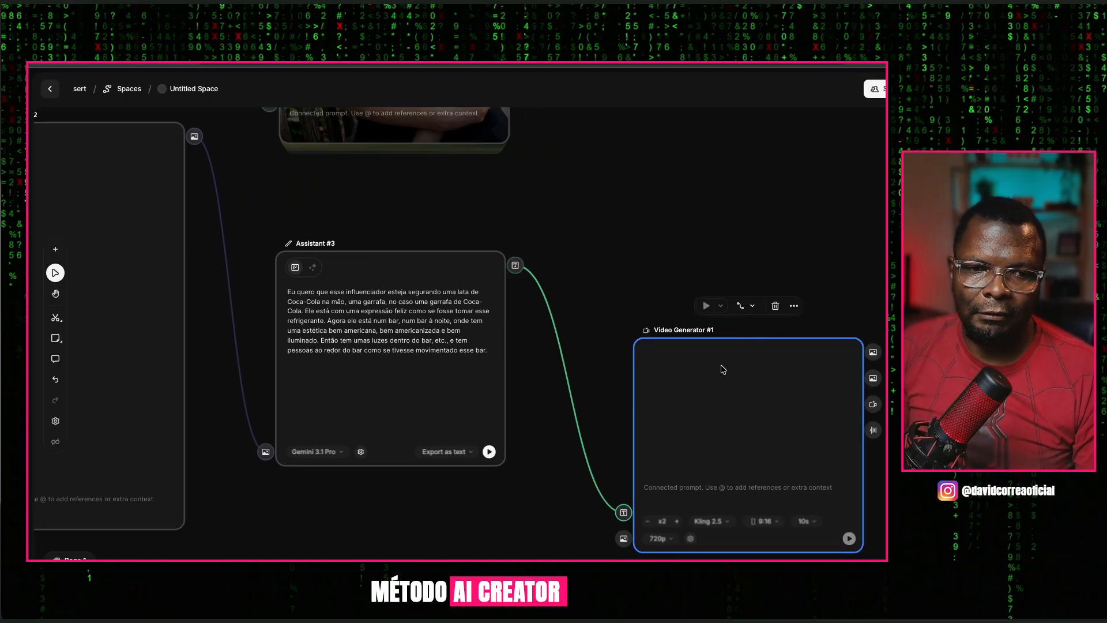
left_click_drag(722, 374, 690, 309)
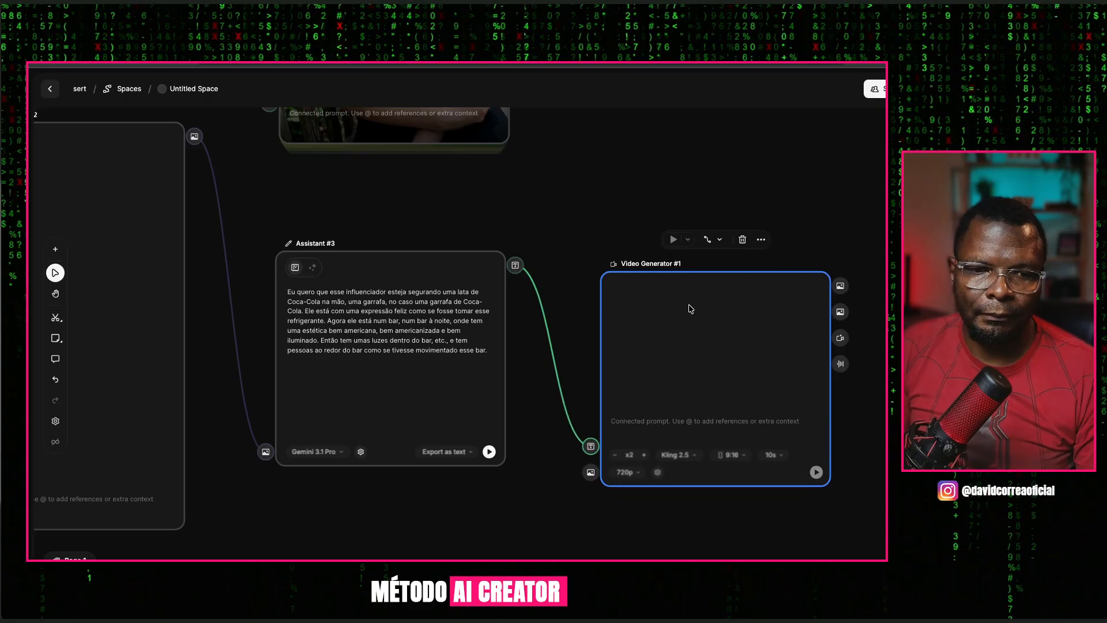
Run the workflow from the second Assistant node onward through the image, third Assistant and video nodes
key("h")
scroll(372, 471, "left", 10)
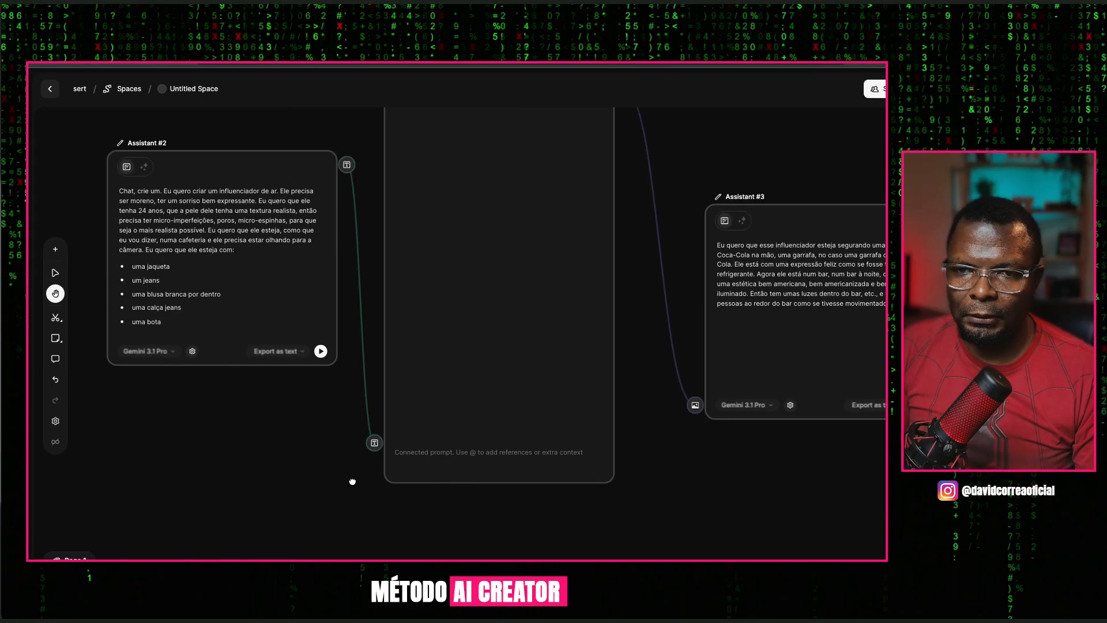
key("v")
scroll(363, 476, "down", 3)
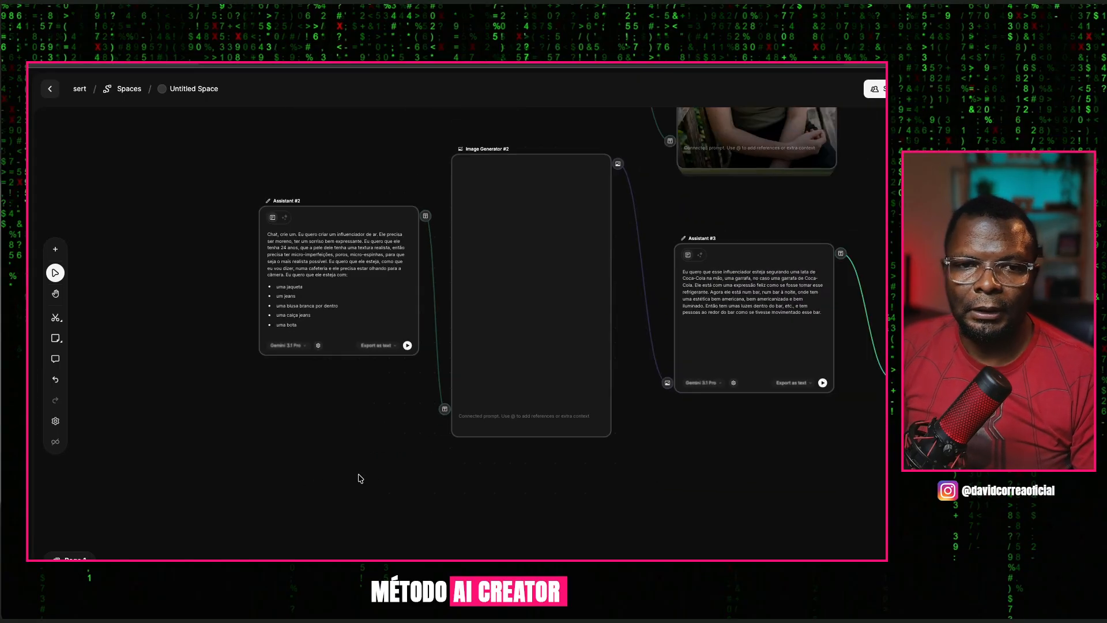
key("h")
scroll(395, 470, "right", 5)
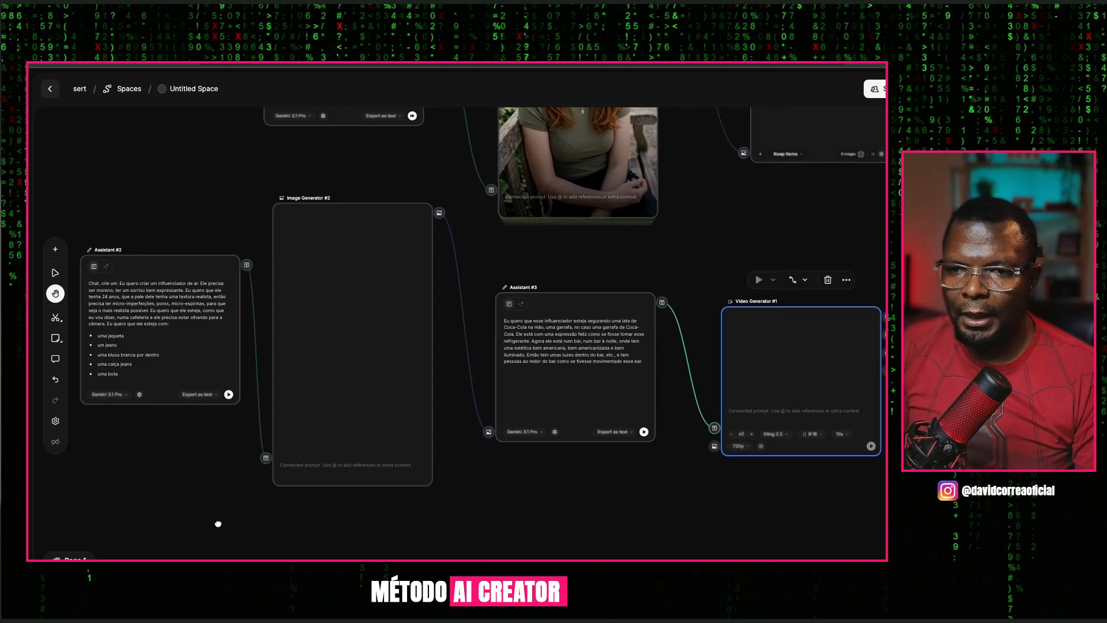
key("v")
left_click(132, 323)
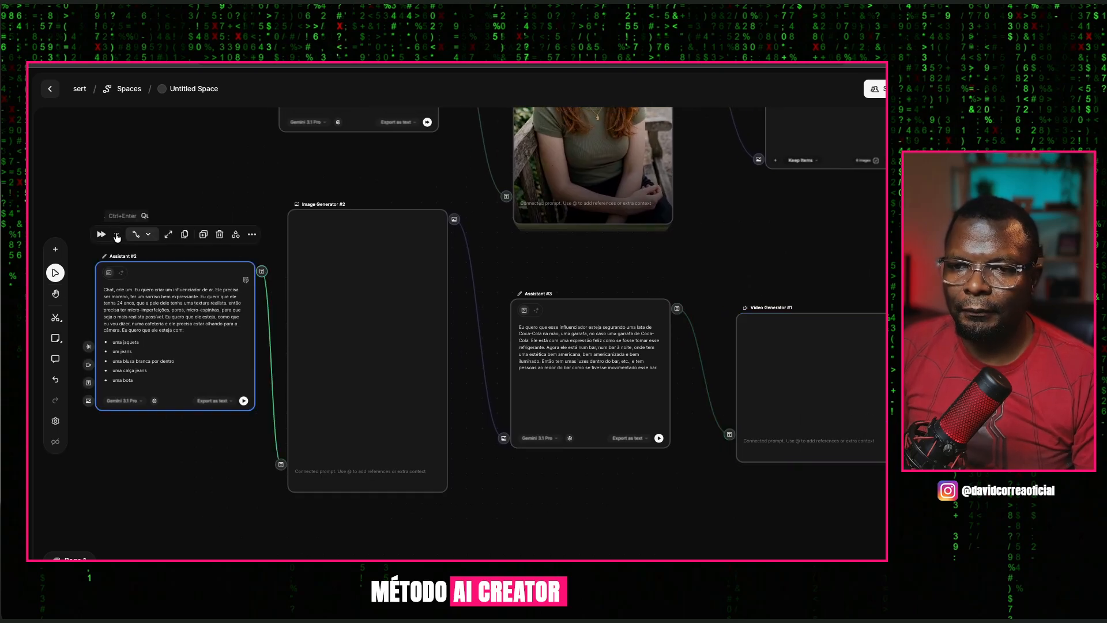
left_click(116, 235)
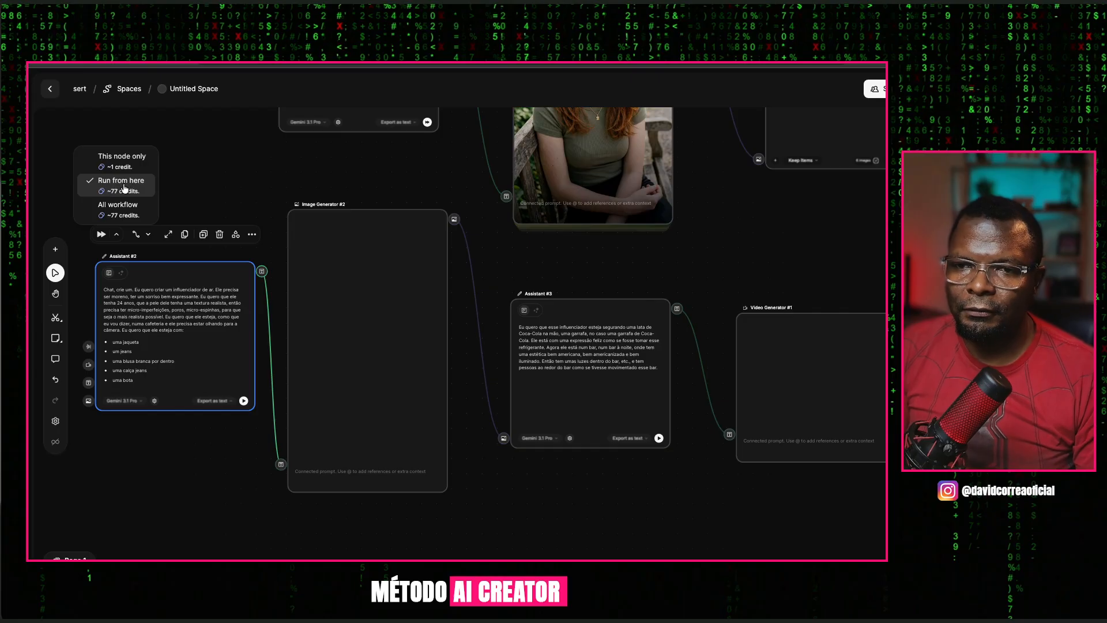
left_click(101, 194)
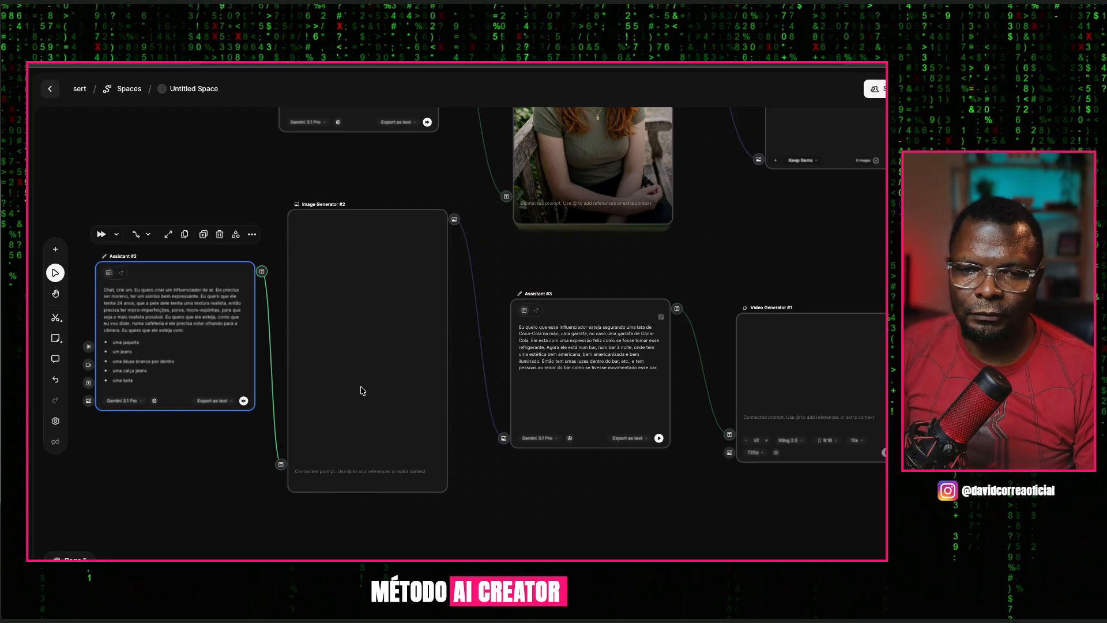
left_click(100, 234)
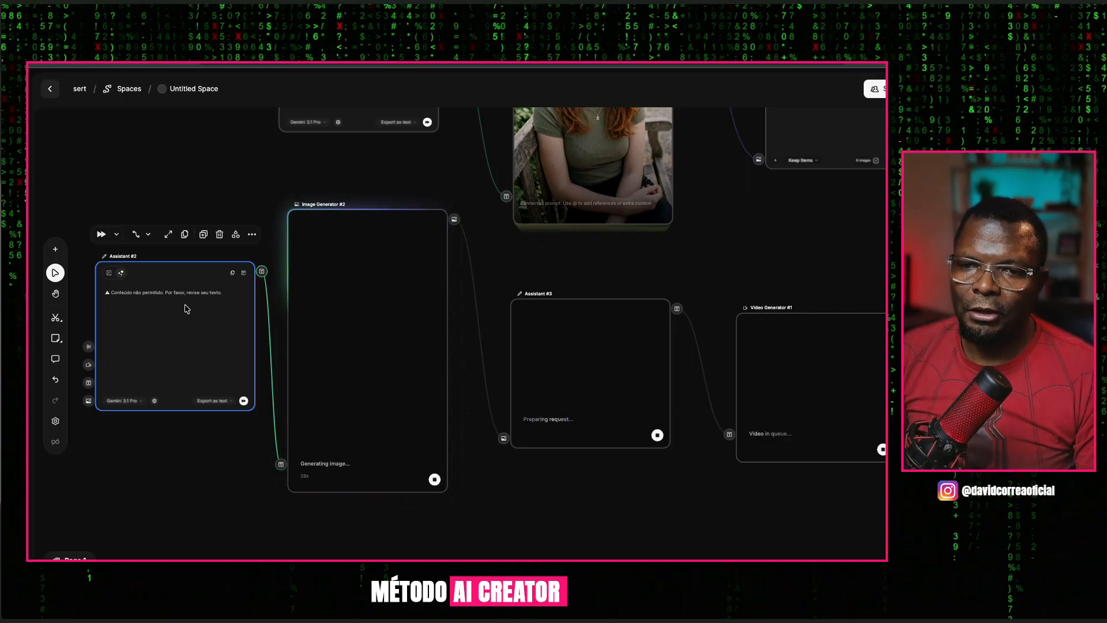
scroll(398, 305, "up", 2)
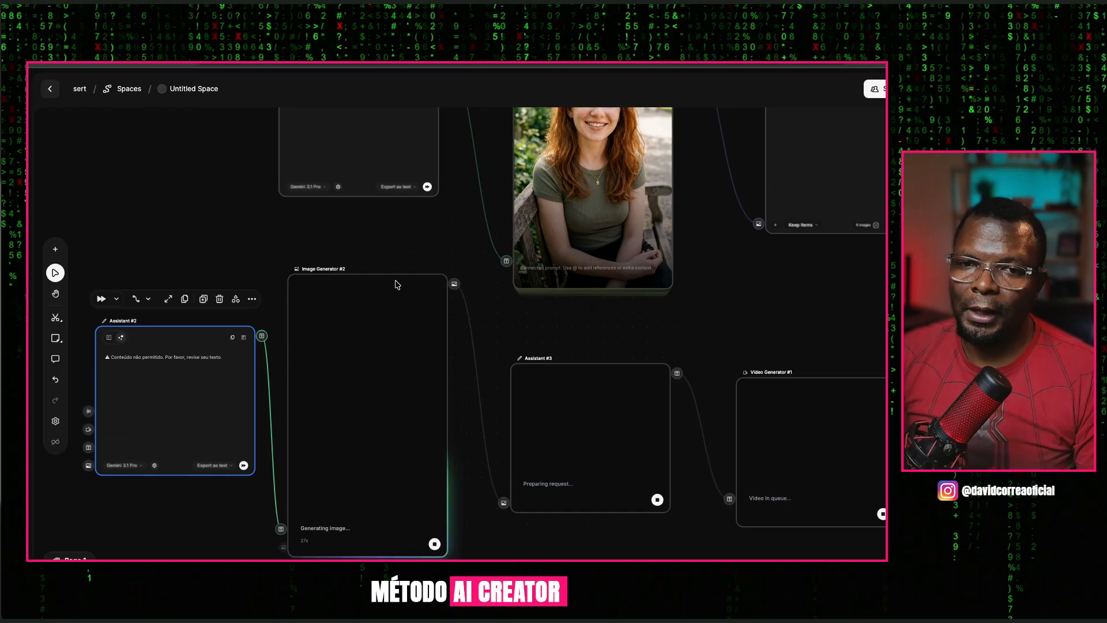
scroll(395, 284, "up", 3)
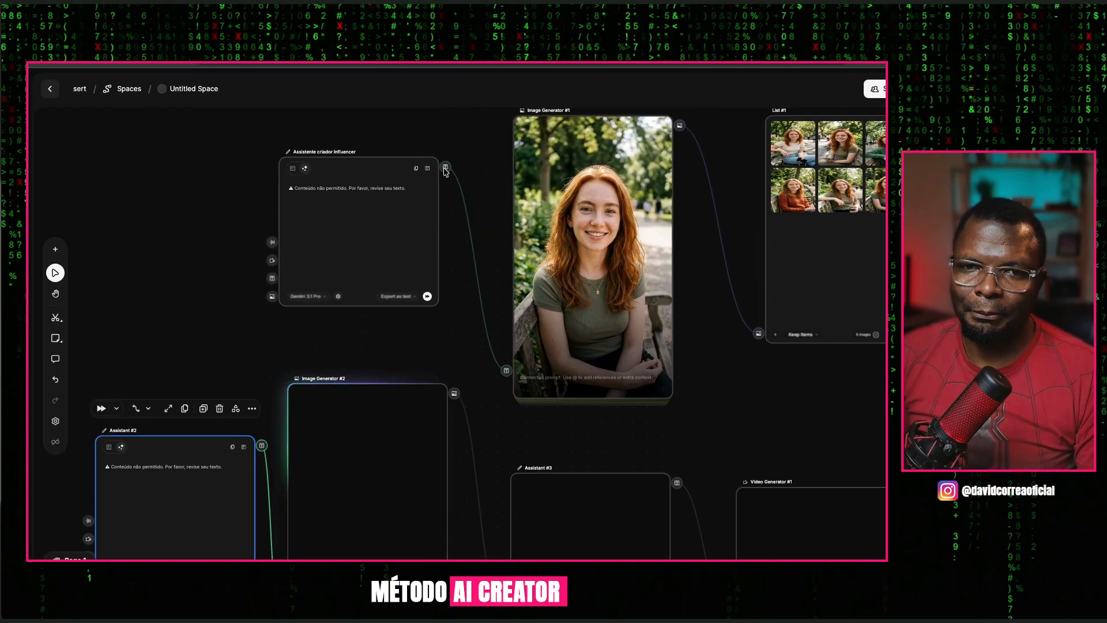
Review the first workflow's portraits and the progress of the second Assistant and second Image Generator nodes
scroll(583, 238, "right", 1)
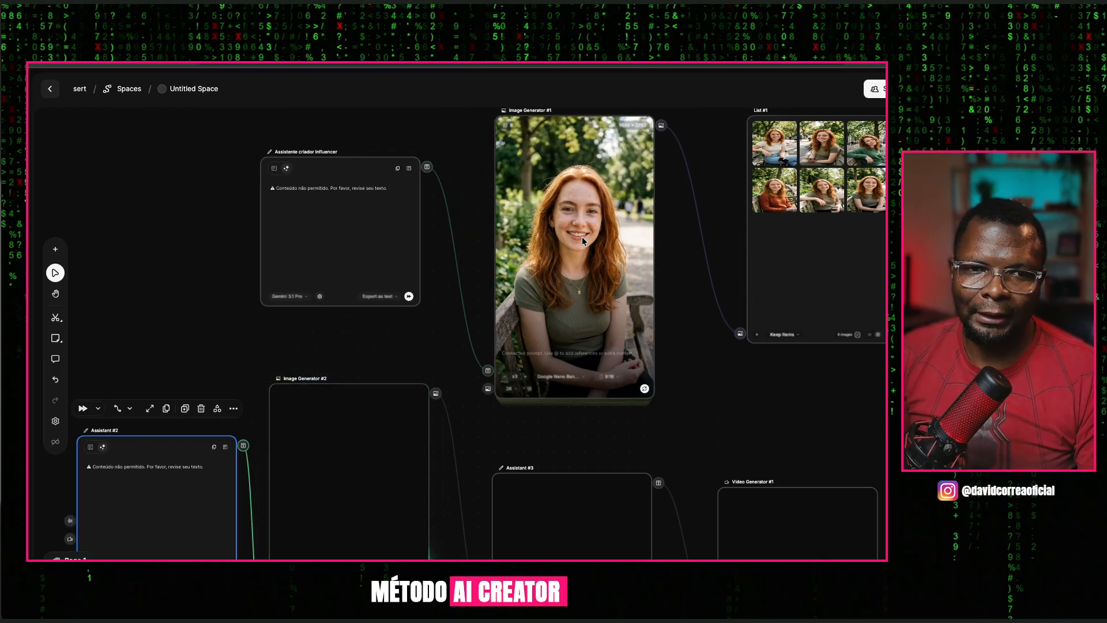
scroll(583, 236, "right", 5)
scroll(587, 237, "left", 3)
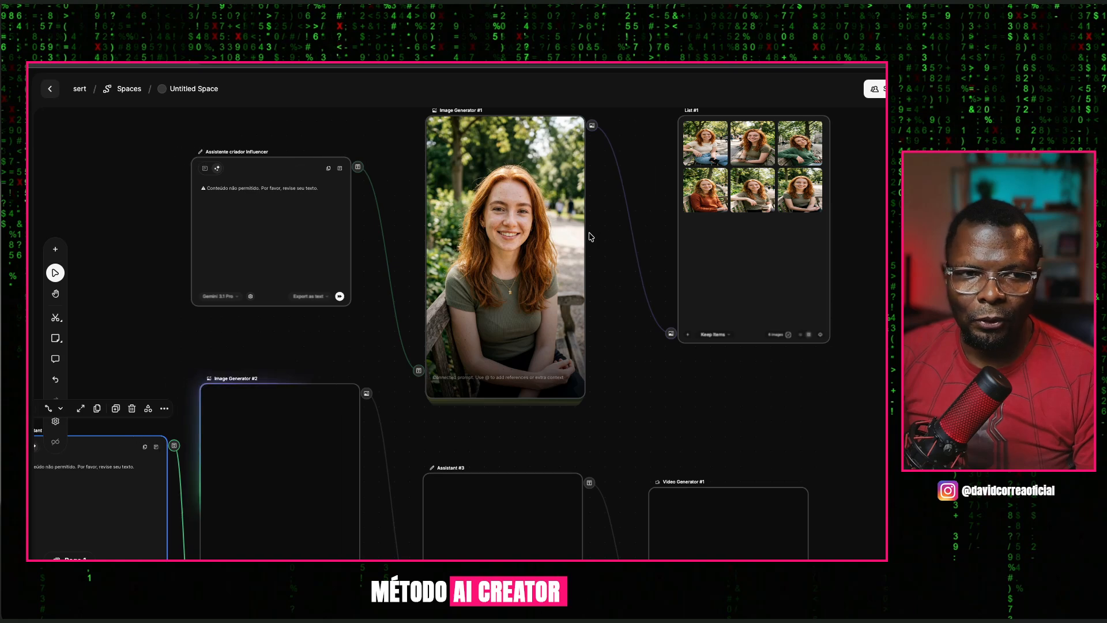
scroll(588, 236, "left", 13)
scroll(415, 356, "down", 3)
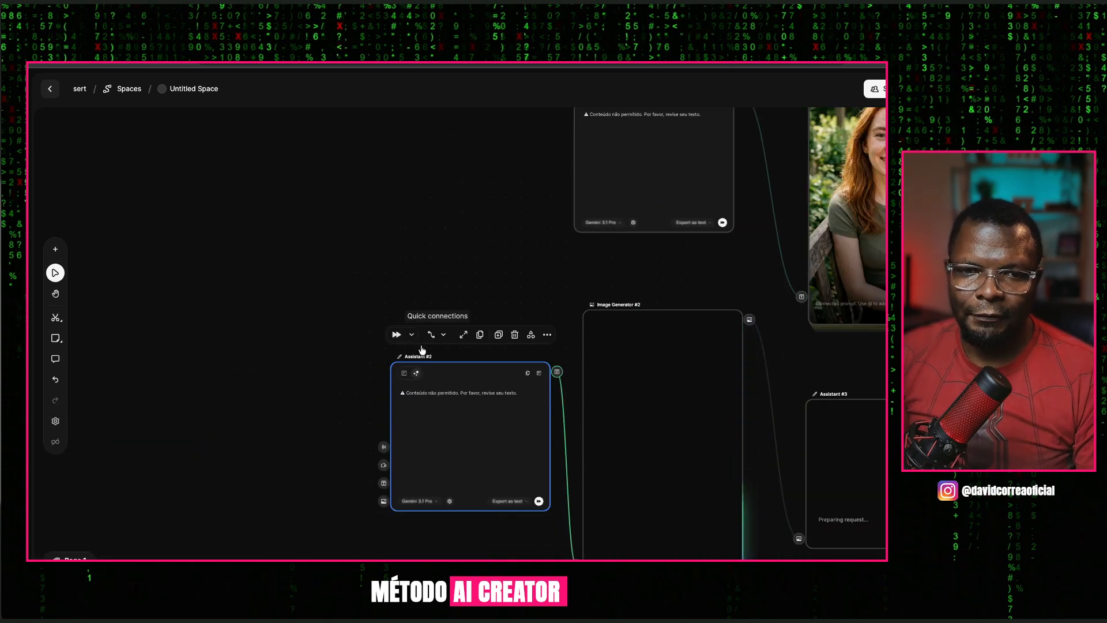
scroll(421, 350, "right", 8)
scroll(413, 358, "down", 2)
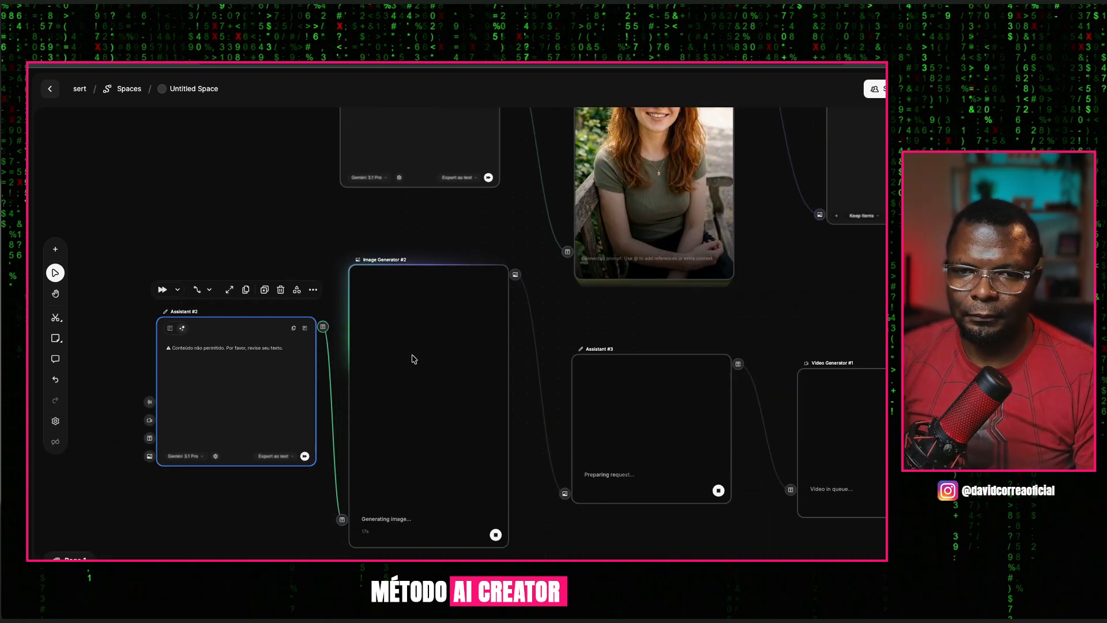
scroll(380, 366, "right", 2)
scroll(348, 373, "down", 1)
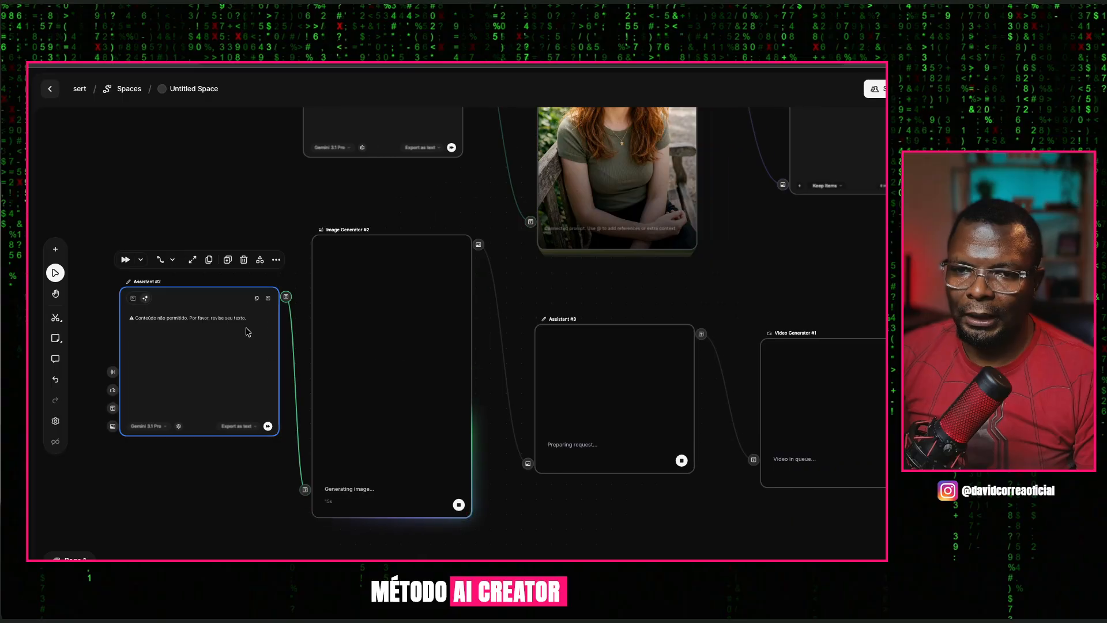
scroll(378, 365, "right", 1)
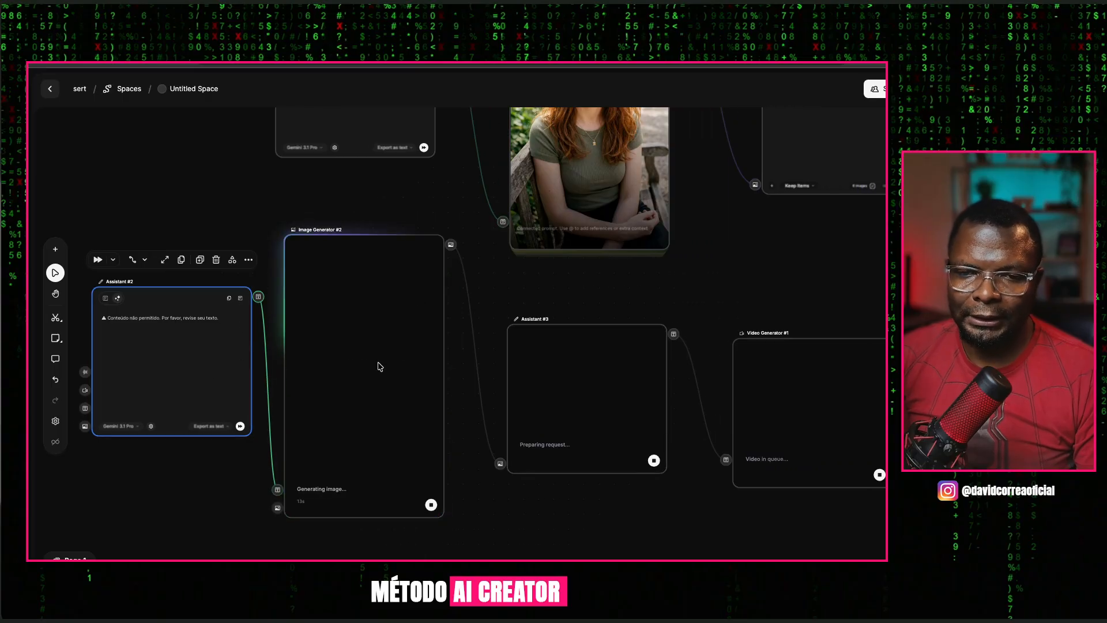
scroll(379, 367, "right", 1)
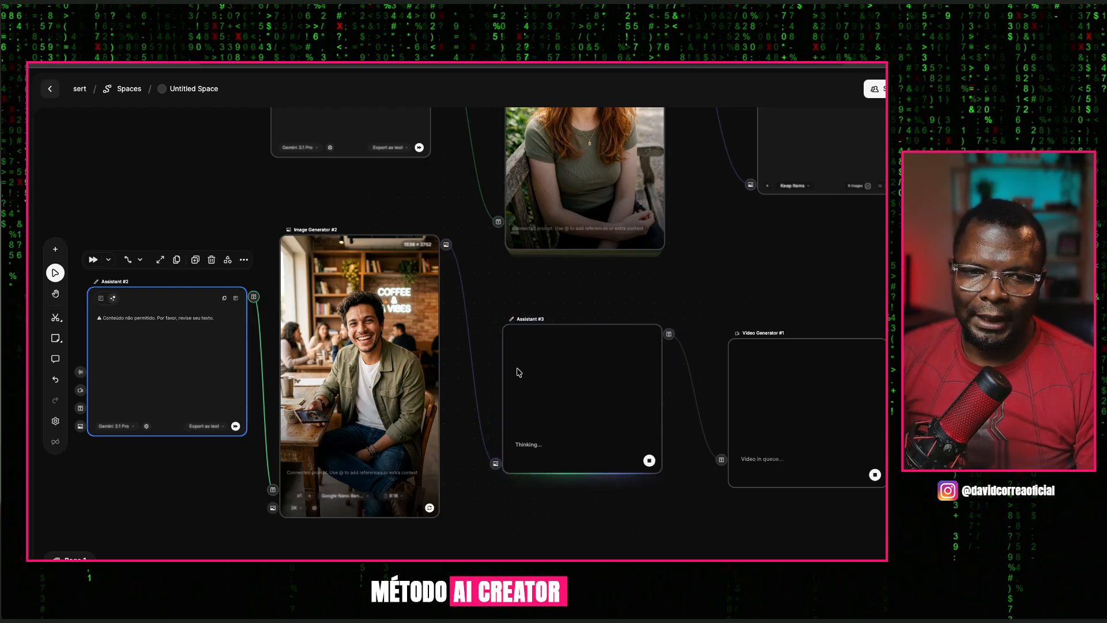
Inspect the café image, the third Assistant's output, and the videos in the Video Generator and its list
scroll(542, 385, "right", 3)
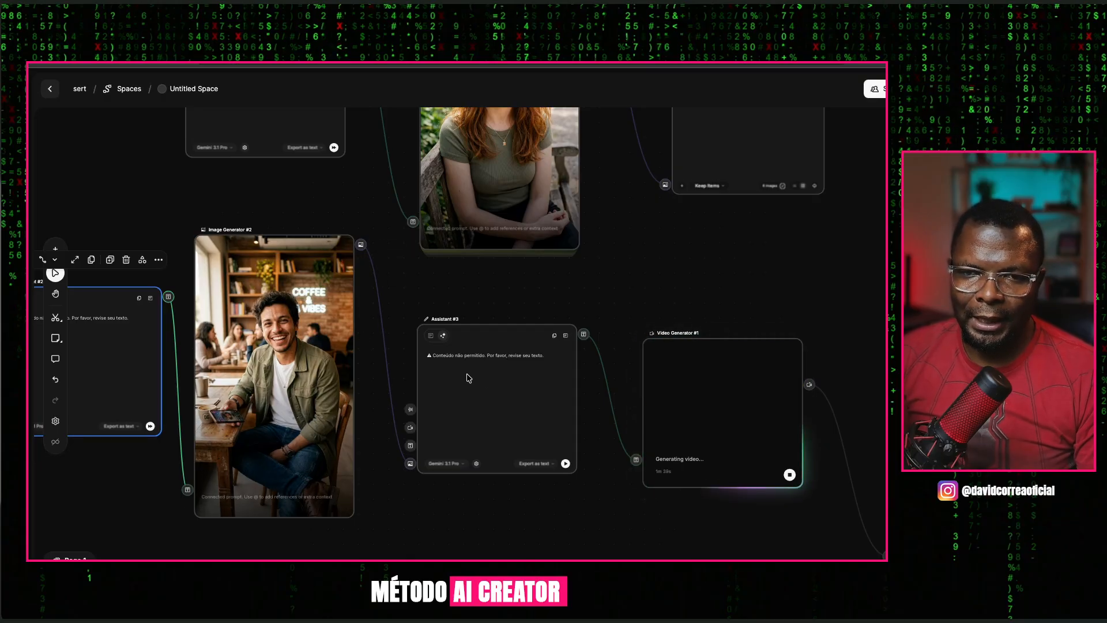
scroll(341, 327, "right", 3)
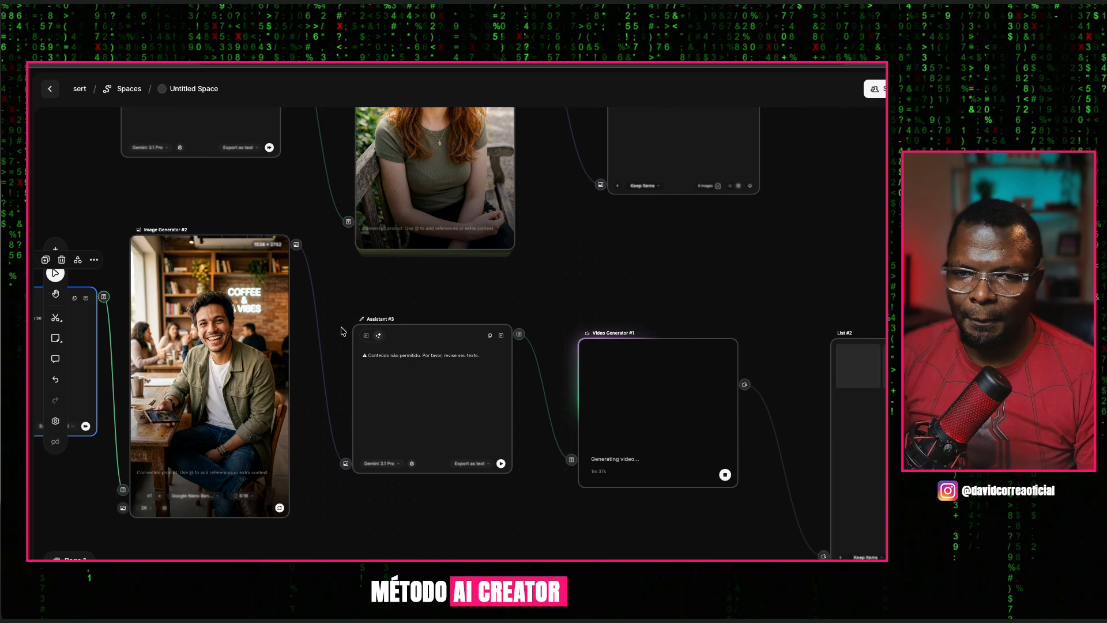
scroll(341, 330, "right", 5)
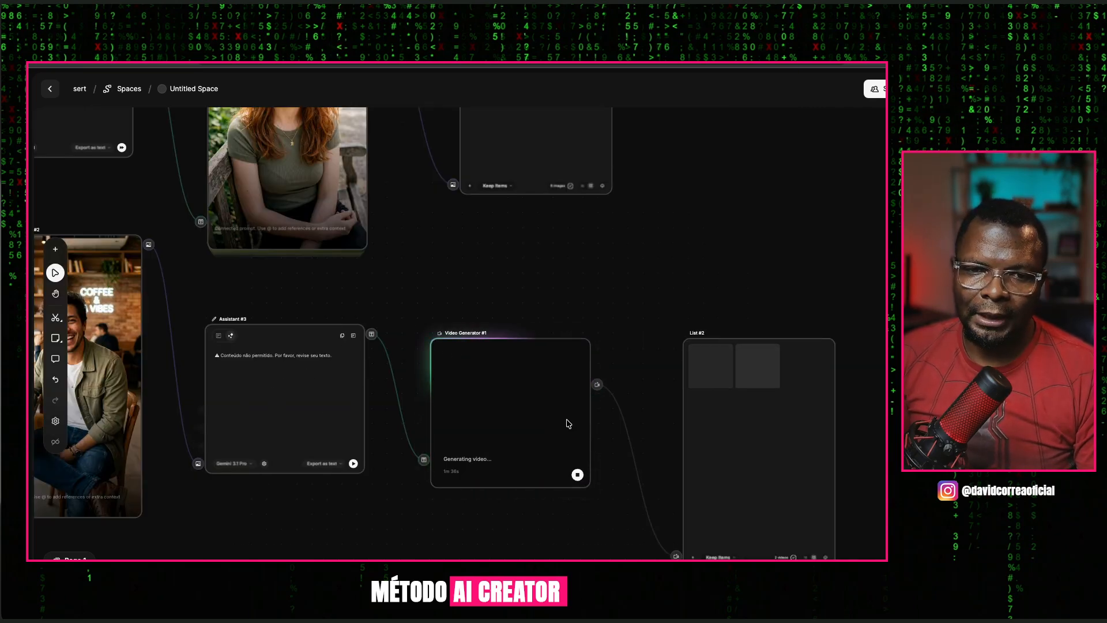
scroll(506, 407, "right", 3)
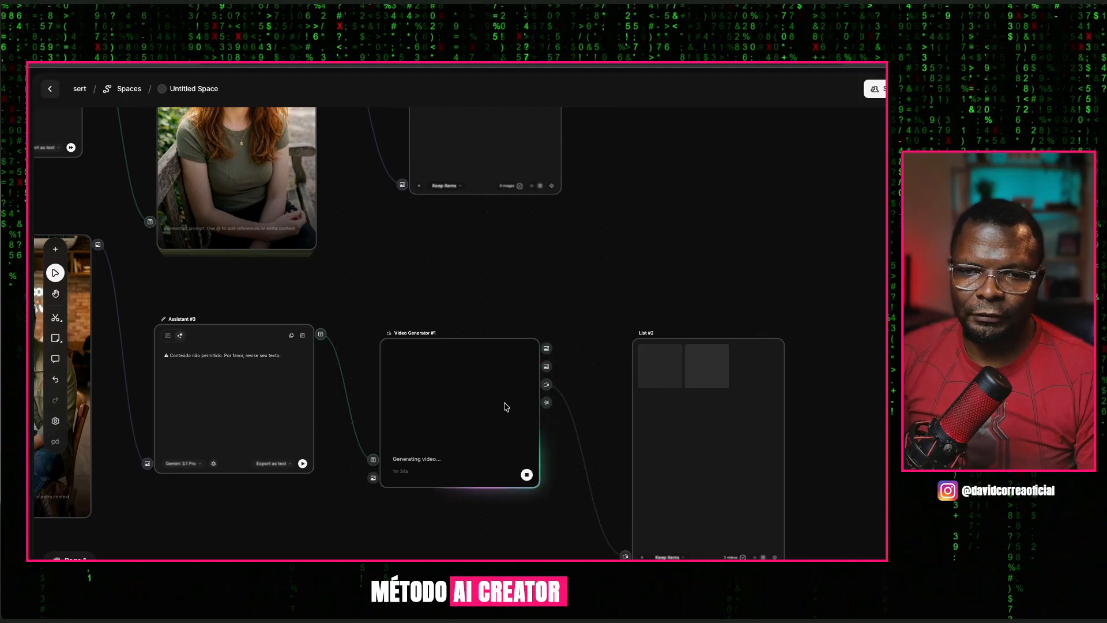
scroll(505, 407, "right", 4)
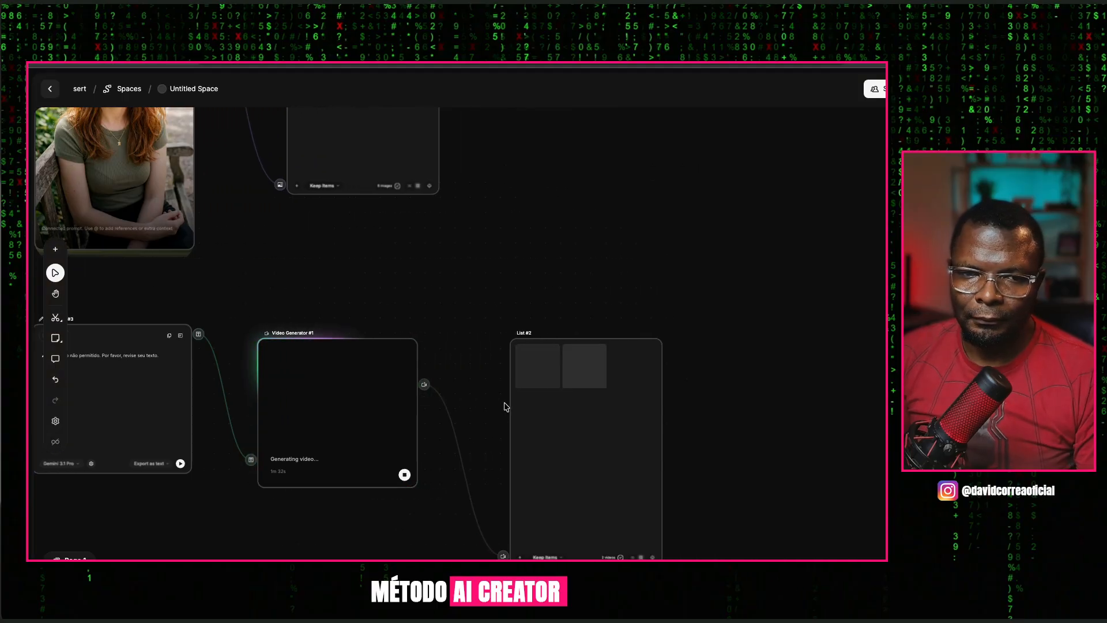
scroll(506, 406, "down", 3)
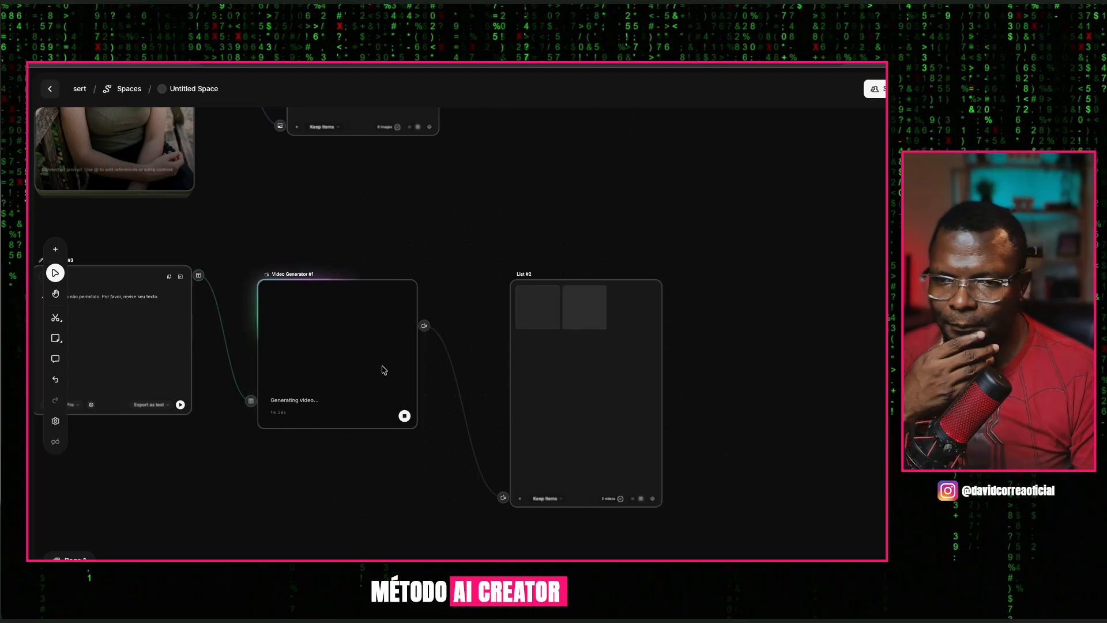
scroll(227, 502, "left", 2)
scroll(226, 501, "left", 8)
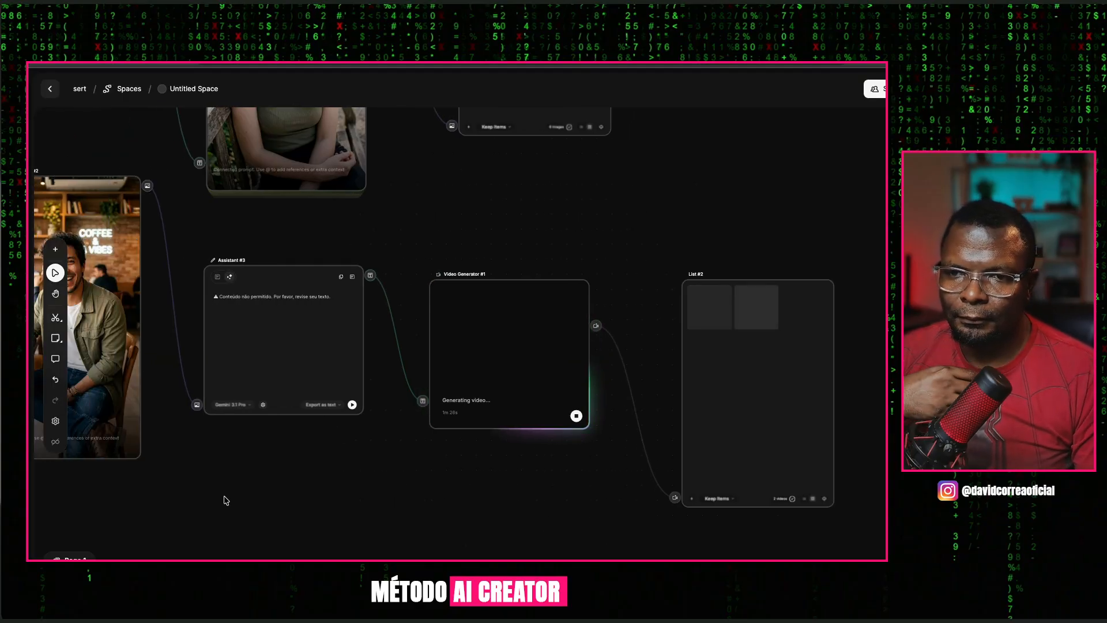
scroll(228, 499, "left", 4)
scroll(228, 499, "right", 8)
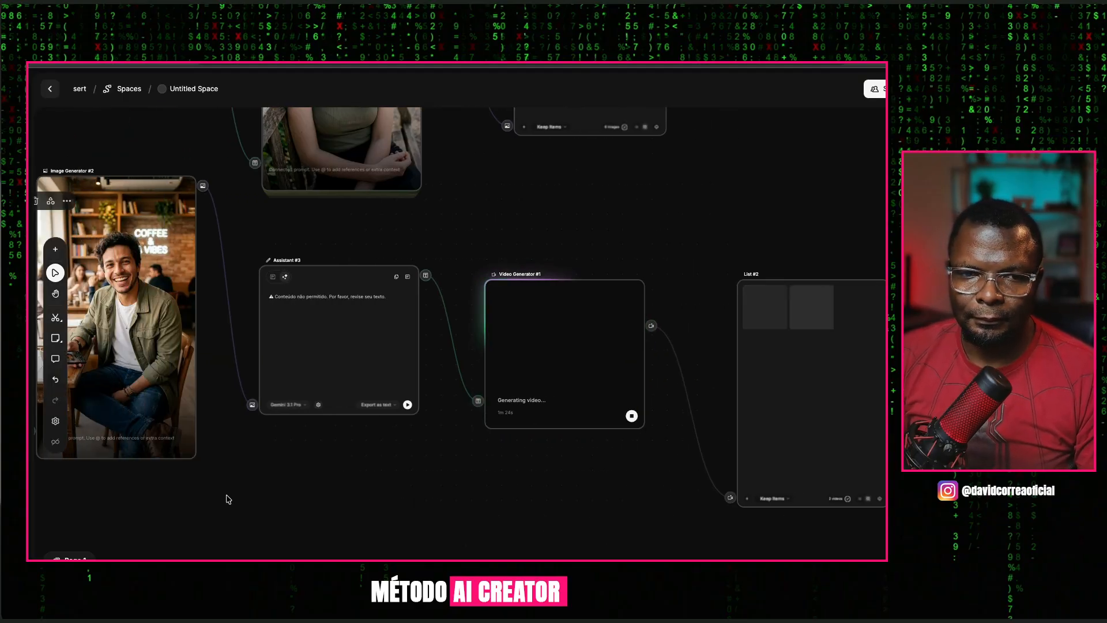
scroll(226, 500, "right", 7)
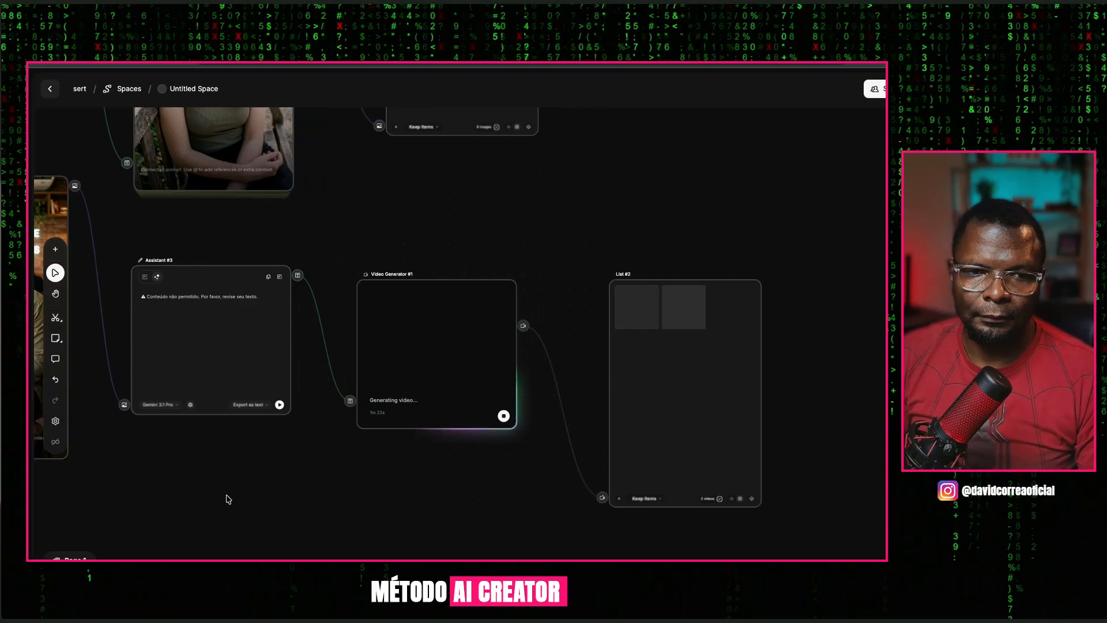
scroll(228, 499, "right", 2)
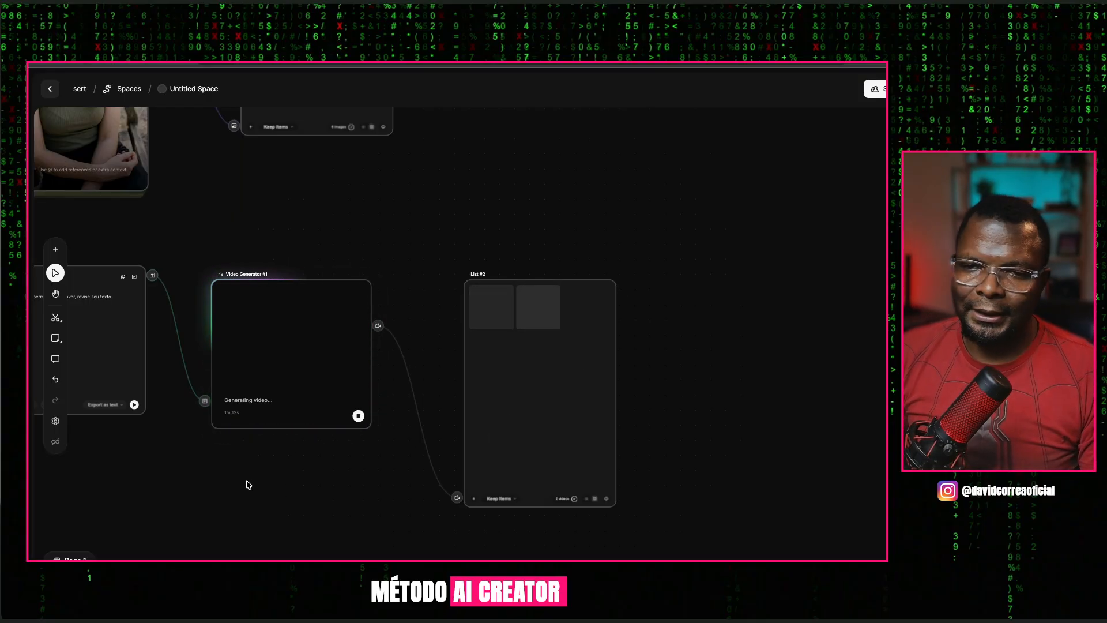
left_click_drag(288, 471, 511, 461)
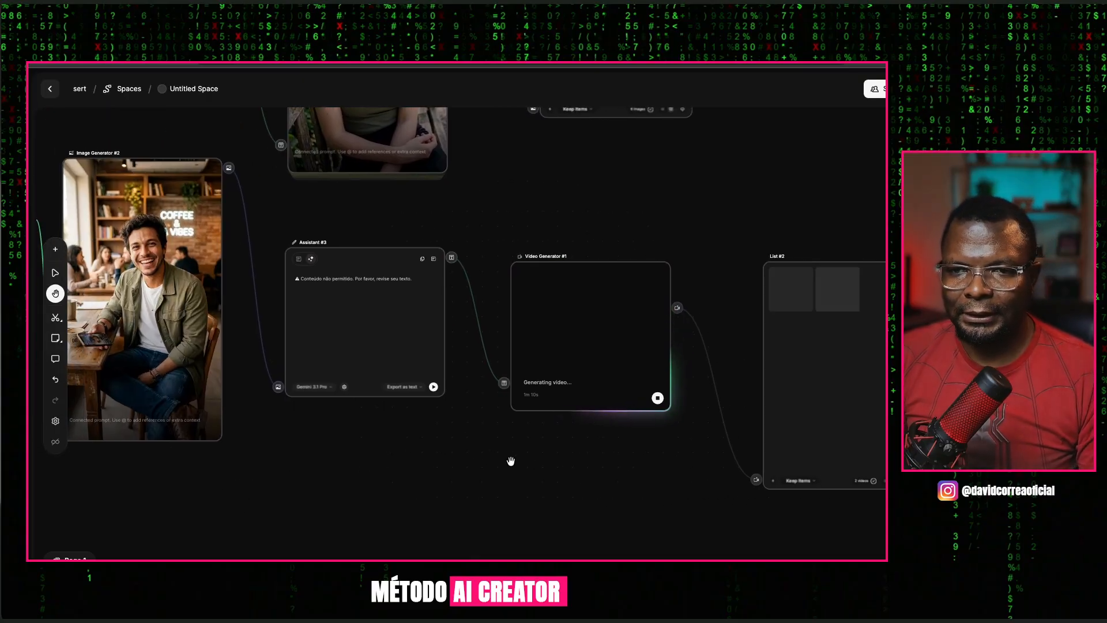
left_click_drag(433, 470, 565, 477)
scroll(532, 490, "down", 4)
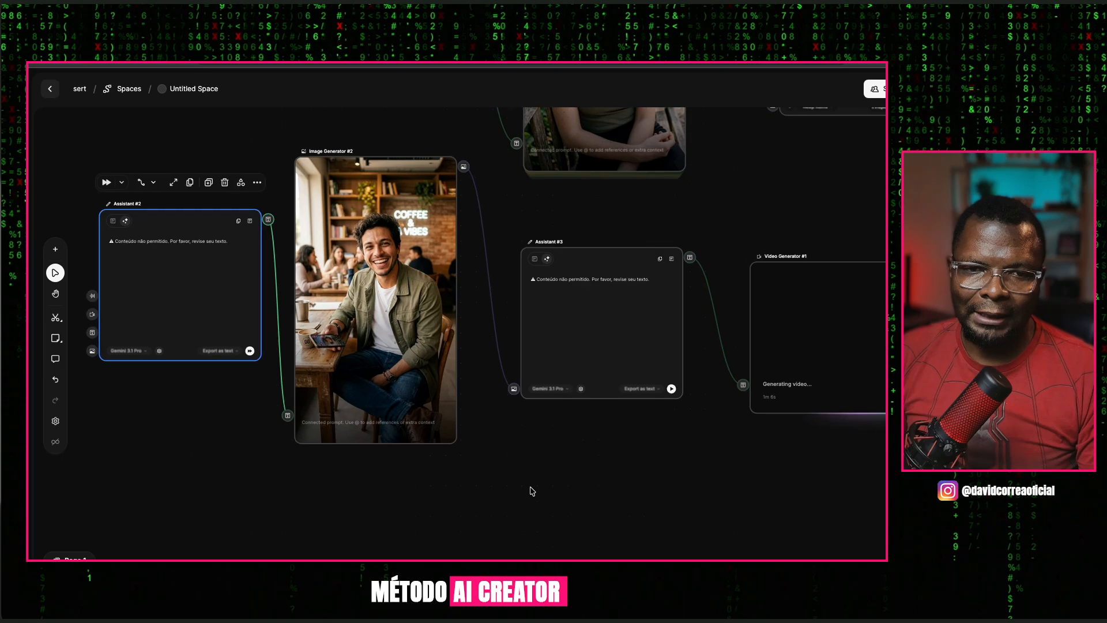
scroll(531, 491, "down", 4)
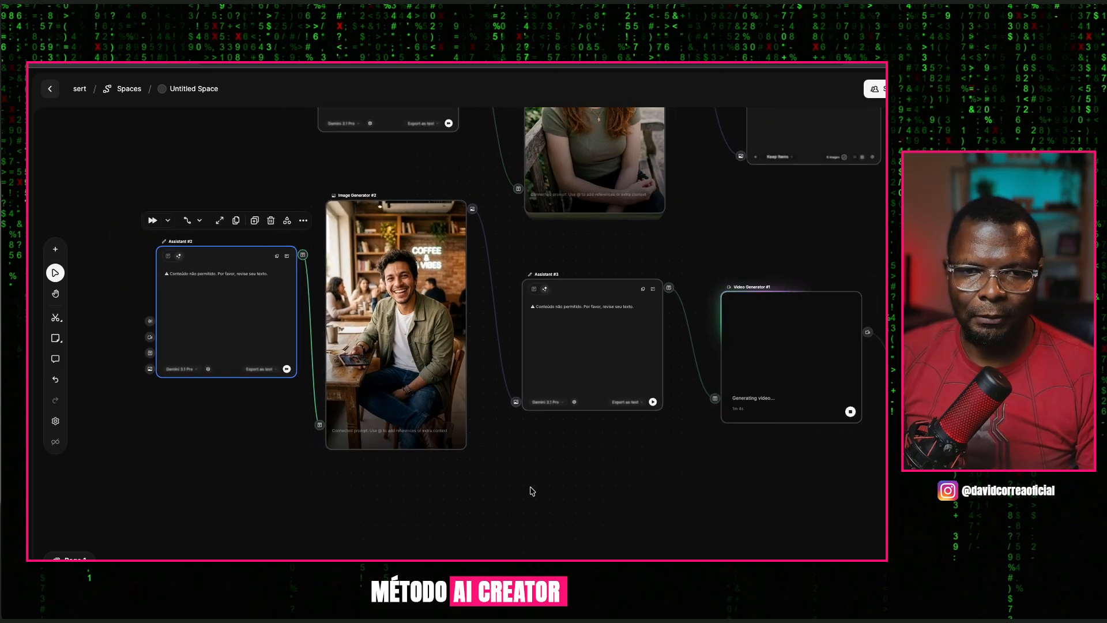
left_click_drag(610, 468, 526, 476)
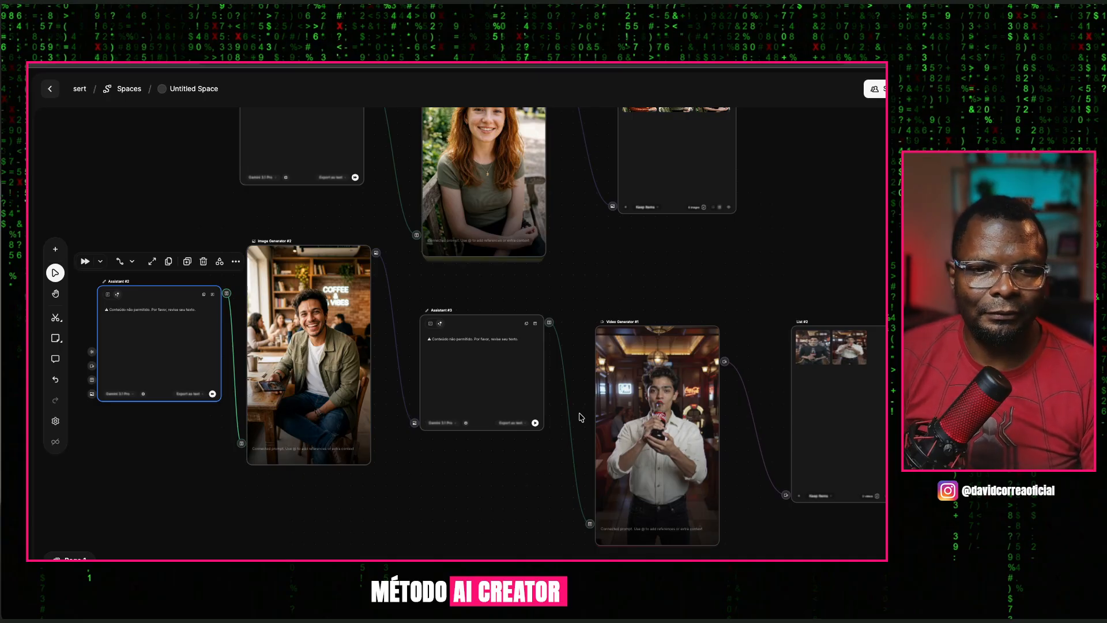
scroll(579, 416, "right", 5)
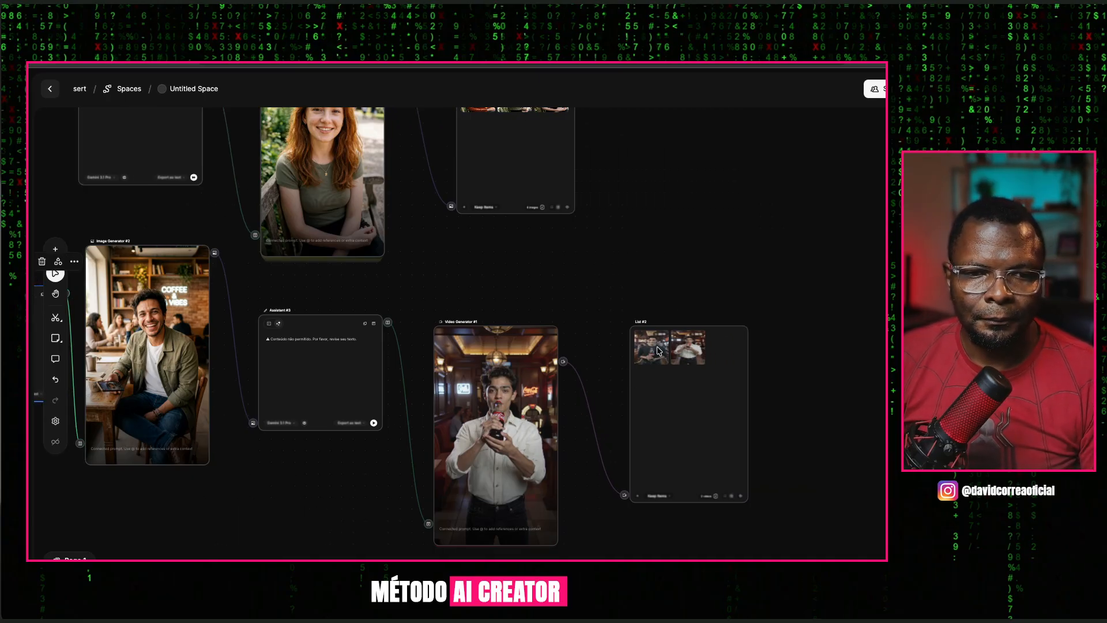
mouse_move(499, 410)
Delete the Video Generator node and its connected video list node
left_click(505, 362)
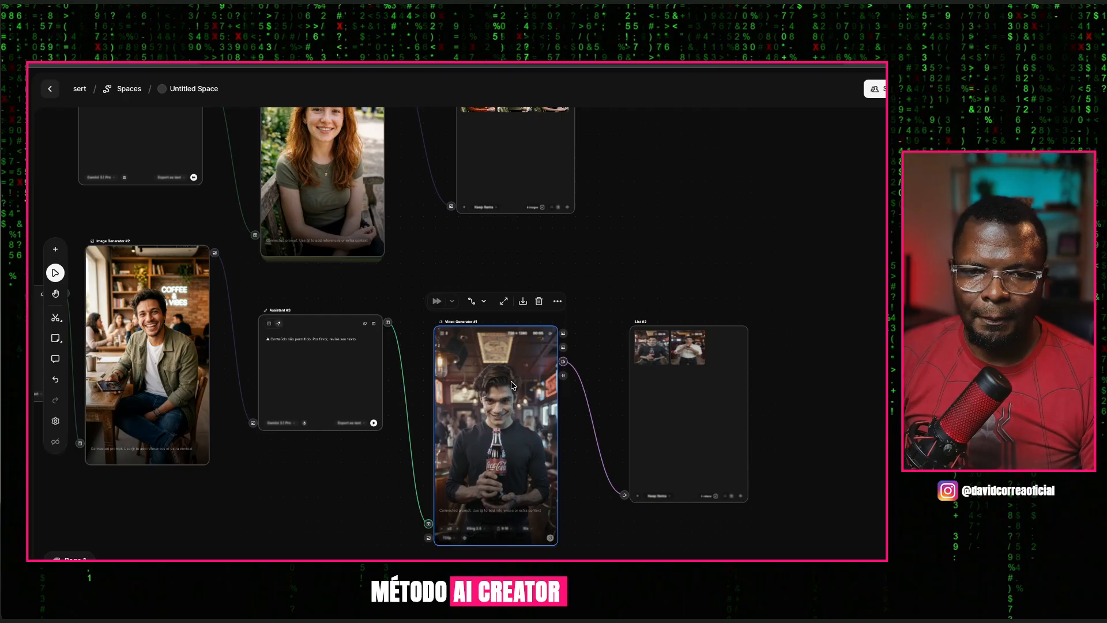
key("Delete")
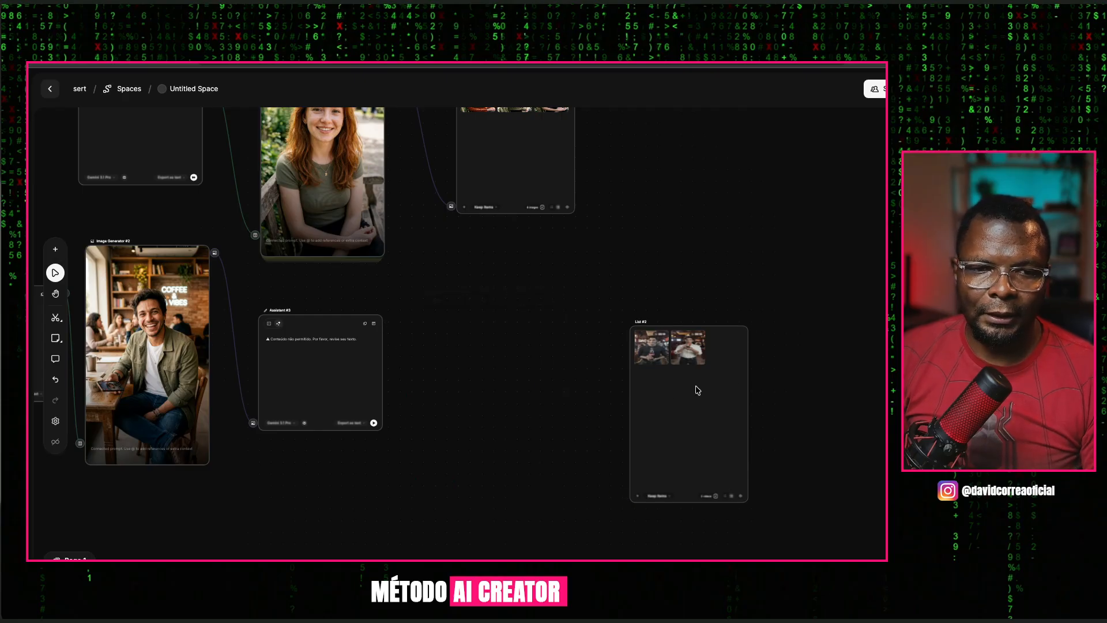
left_click(699, 392)
key("Delete")
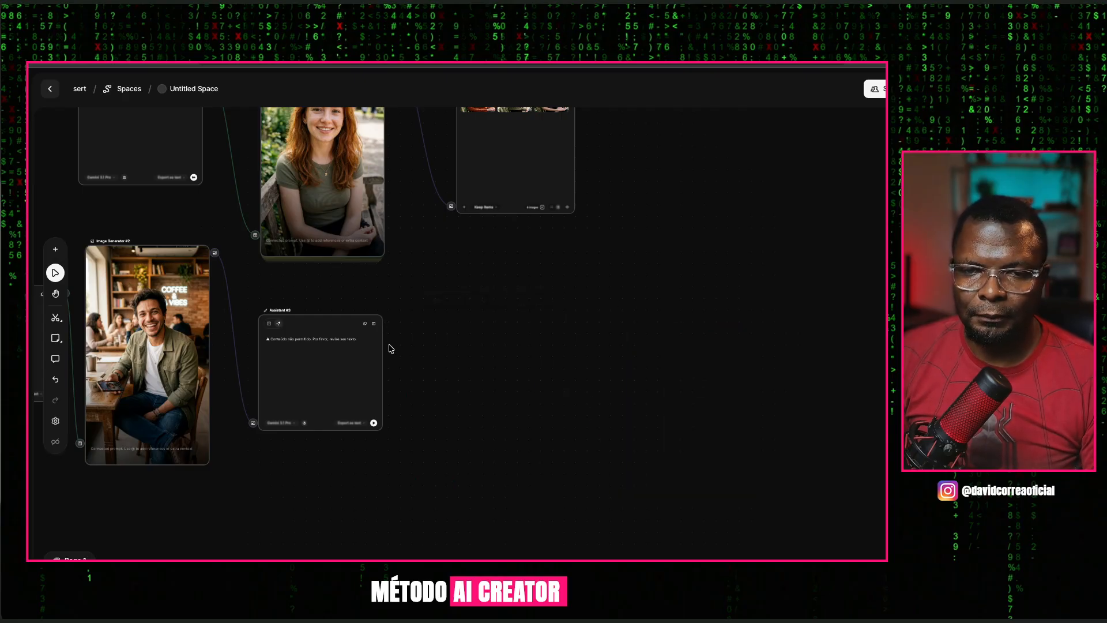
Connect the third Assistant's text output to a new Video Generator node and set its video duration to 10 seconds
left_click(381, 340)
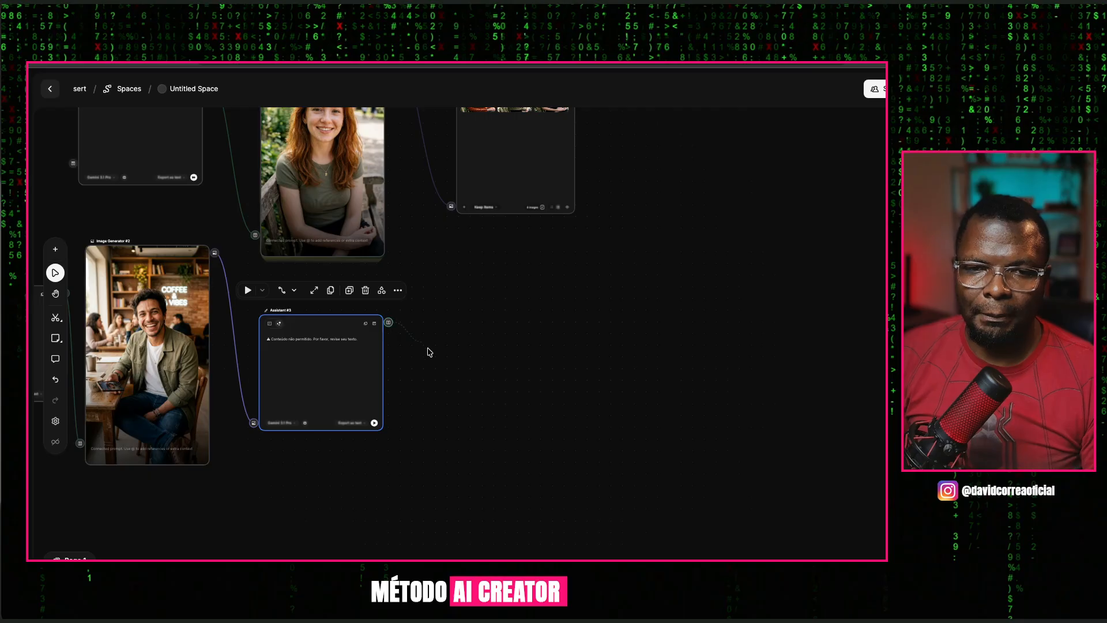
left_click_drag(429, 351, 429, 351)
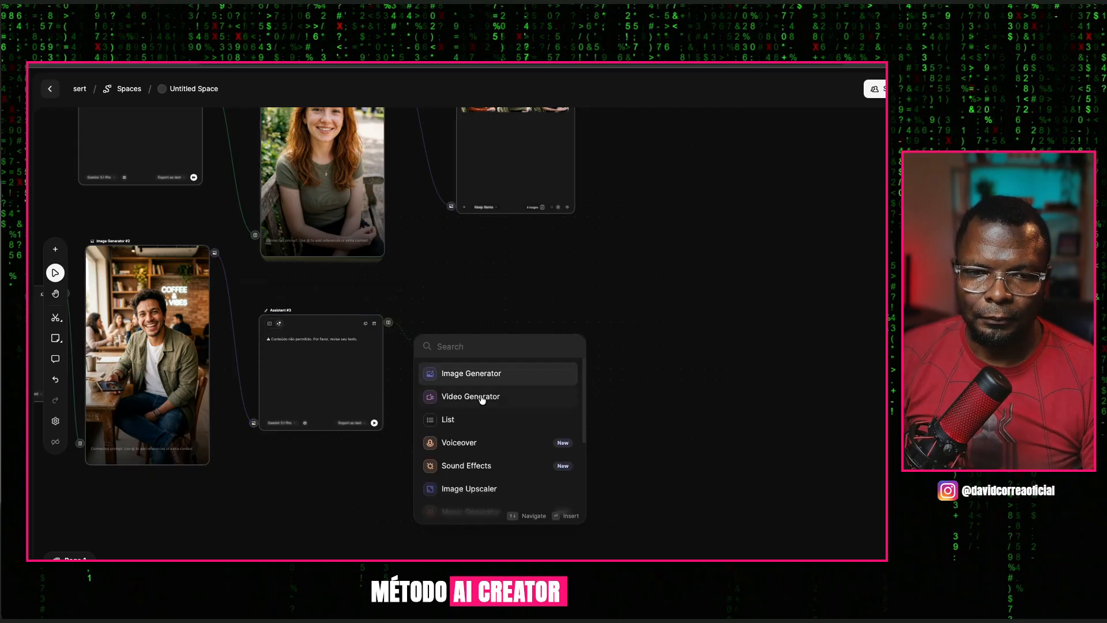
left_click(470, 397)
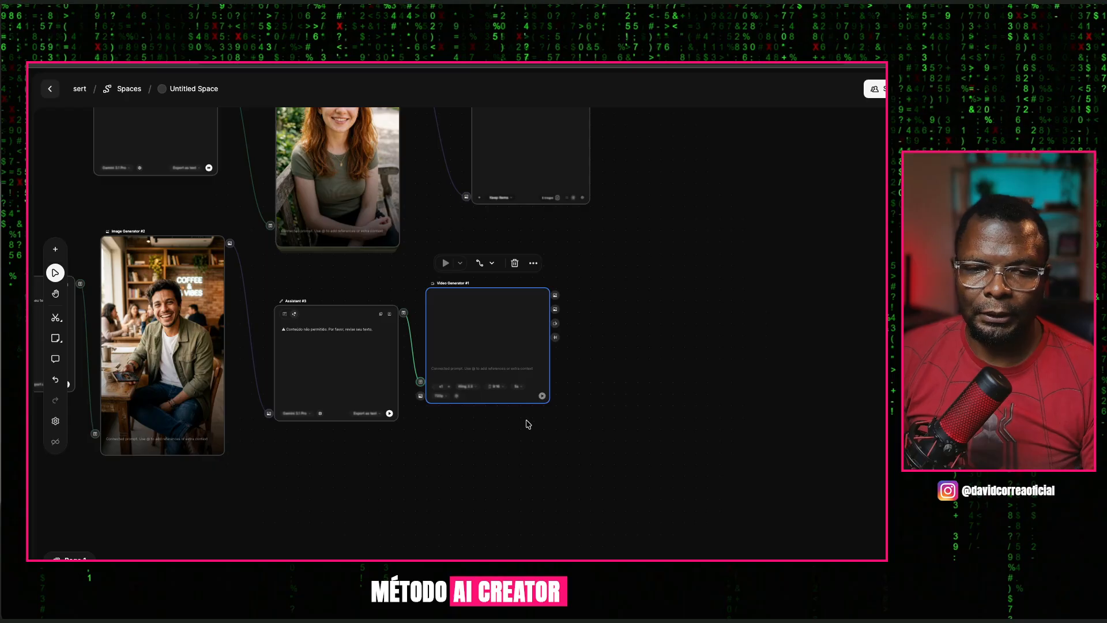
scroll(526, 424, "down", 2)
scroll(522, 420, "up", 5)
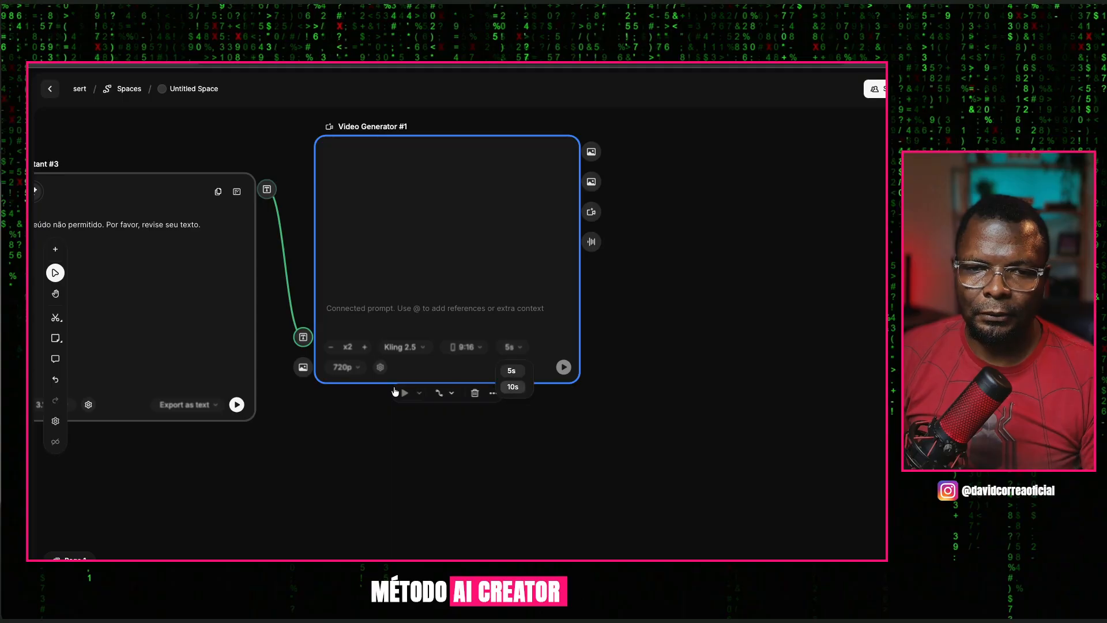
left_click(460, 429)
Switch the third Assistant back to its prompt text and move the Video Generator slightly farther away from it
scroll(603, 440, "left", 5)
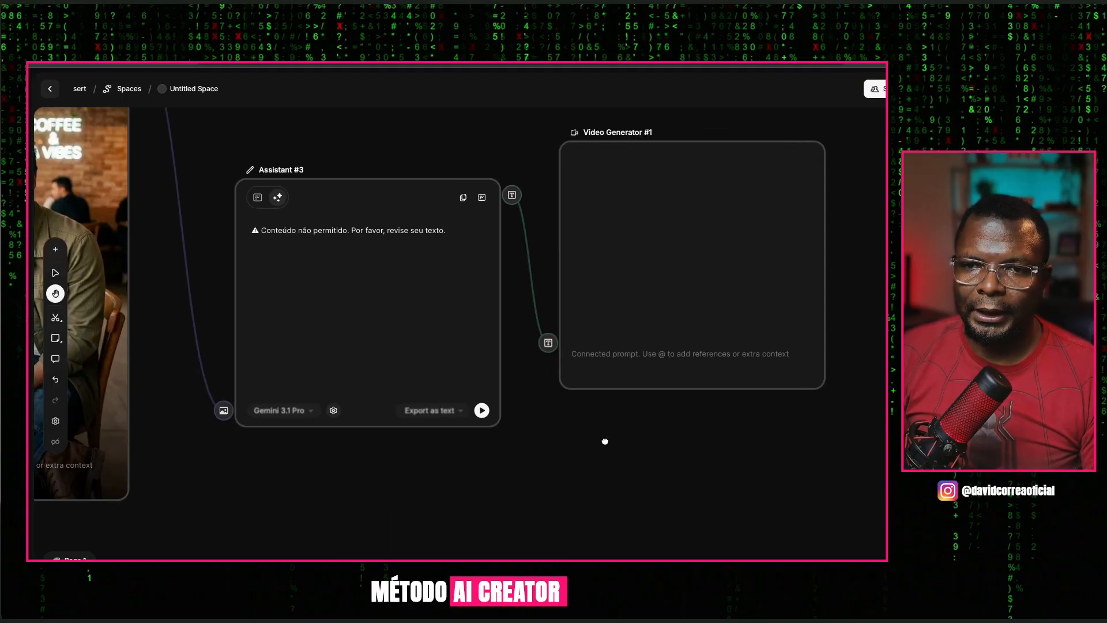
left_click_drag(327, 276, 330, 275)
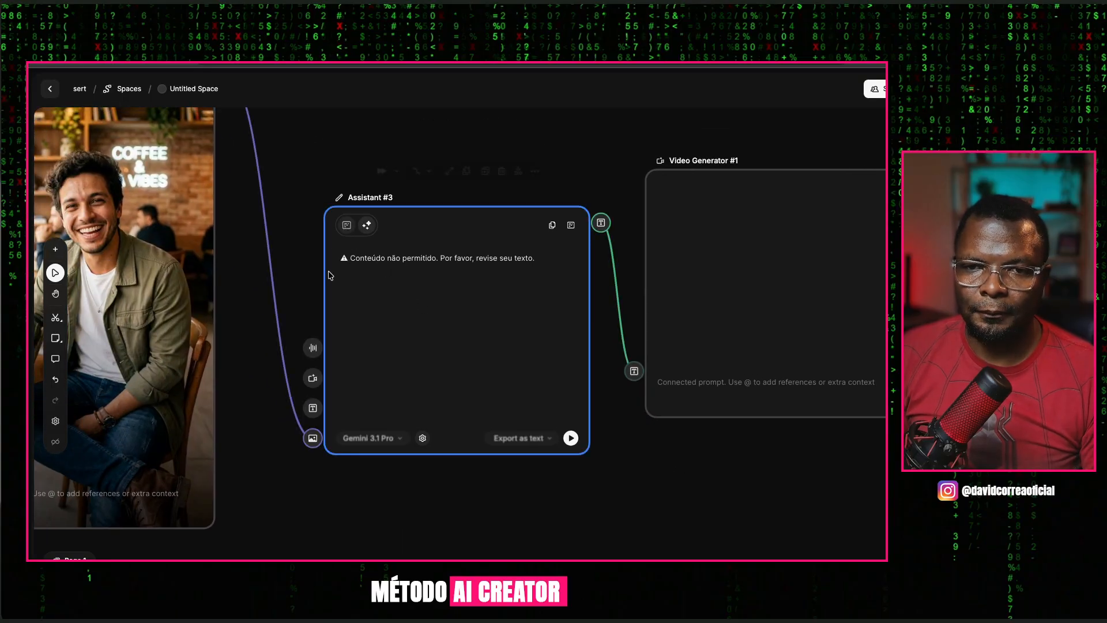
left_click(349, 225)
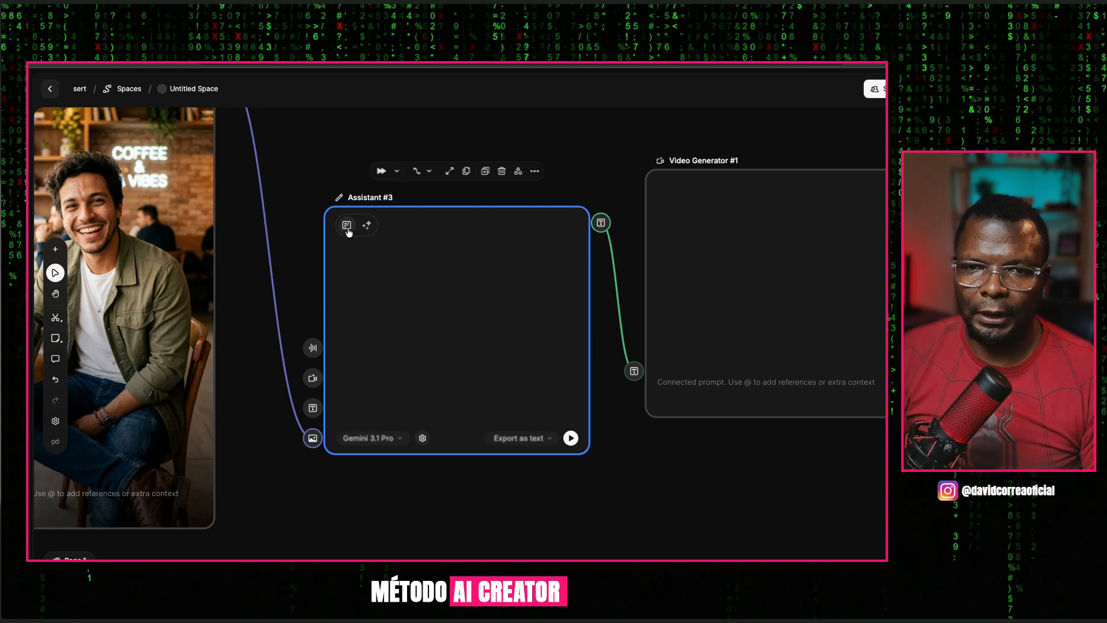
left_click(714, 401)
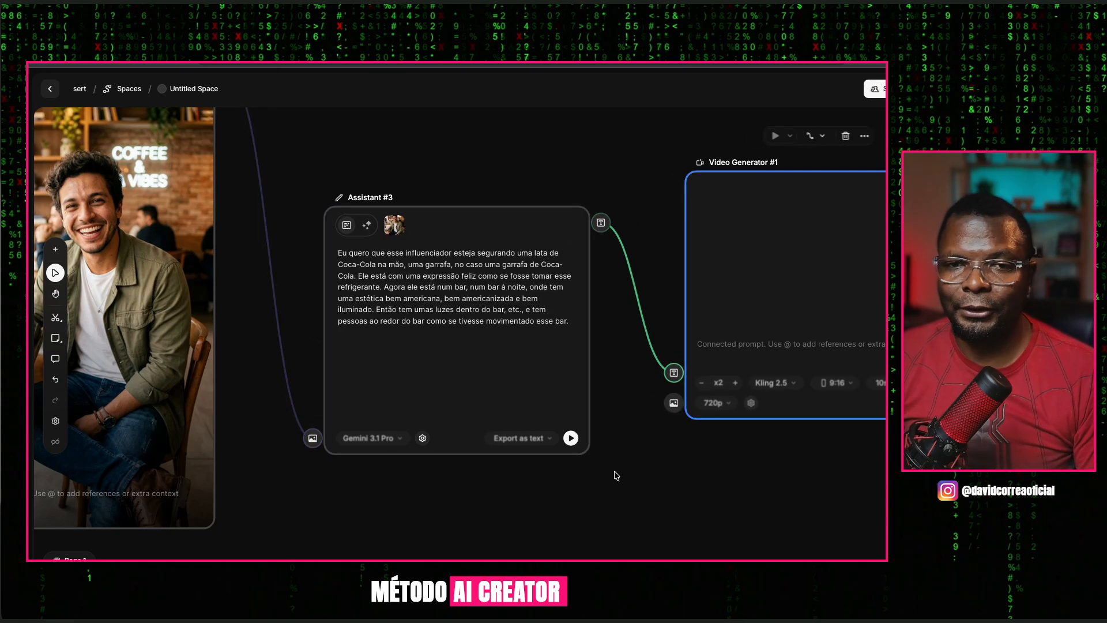
Connect the second Image Generator's image output to the Video Generator's image input
key("ctrl+minus")
key("h")
key("ctrl+minus")
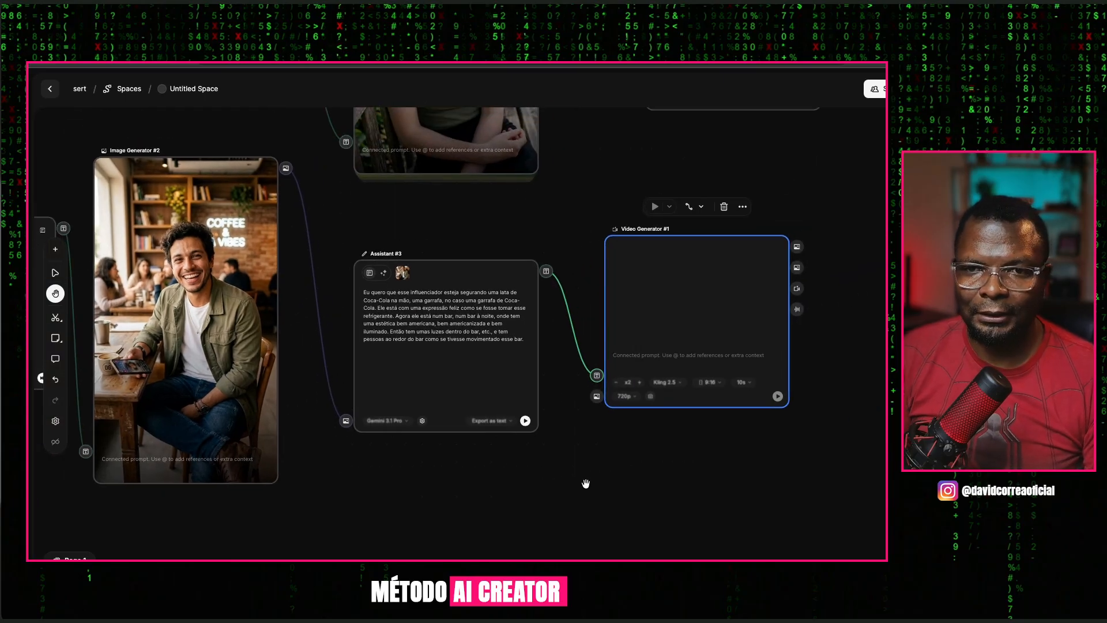
left_click_drag(280, 170, 591, 398)
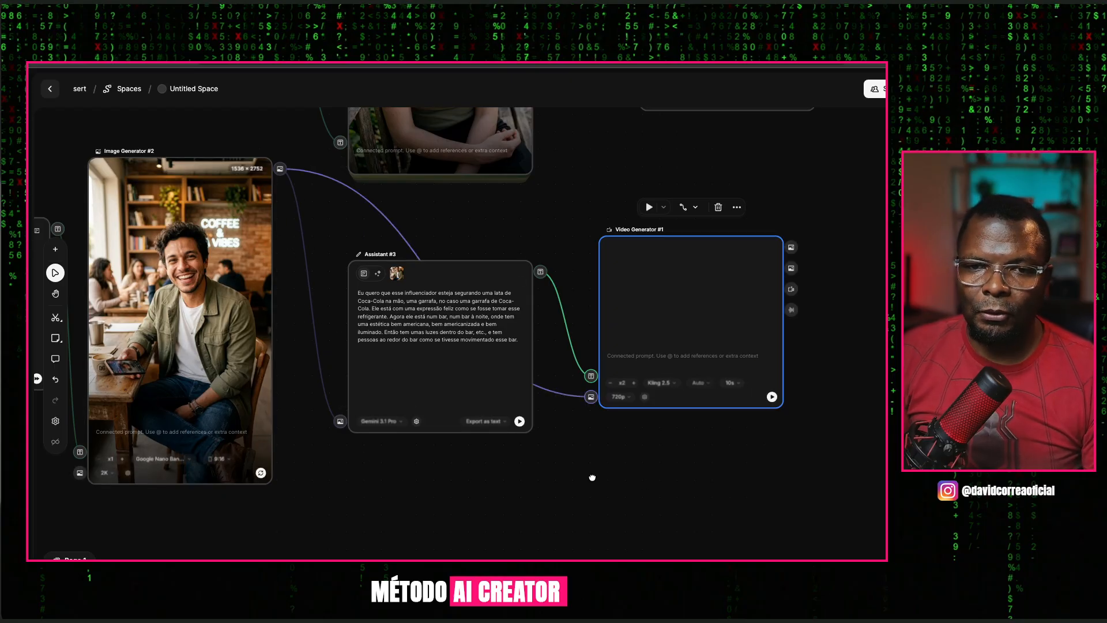
Review the connections linking the second Assistant, second Image Generator, third Assistant and Video Generator
key("h")
scroll(590, 474, "left", 10)
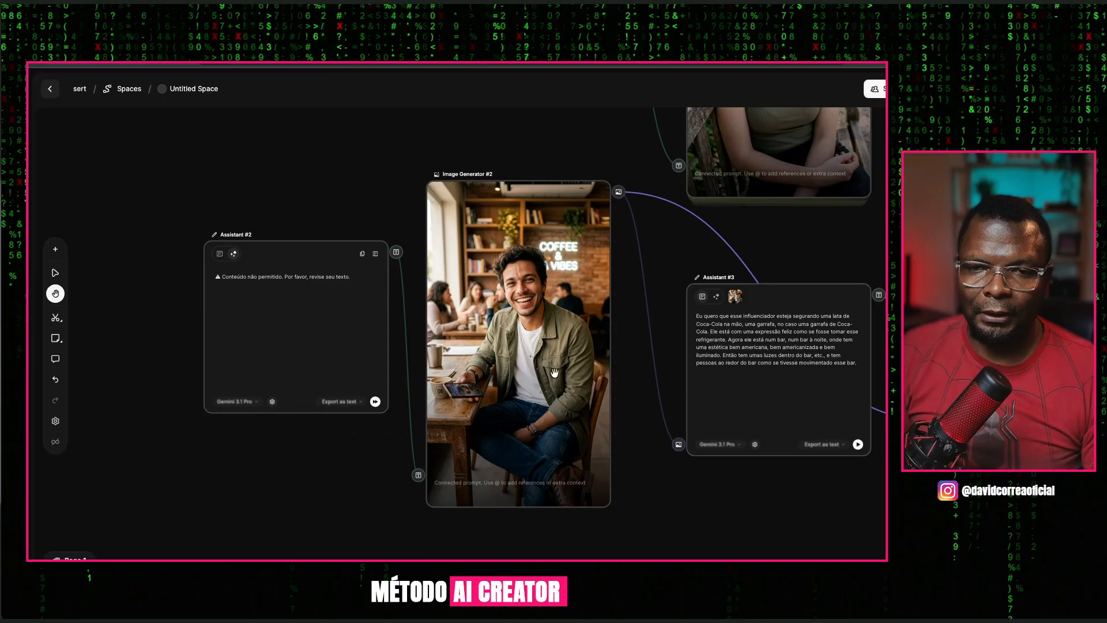
scroll(808, 525, "right", 8)
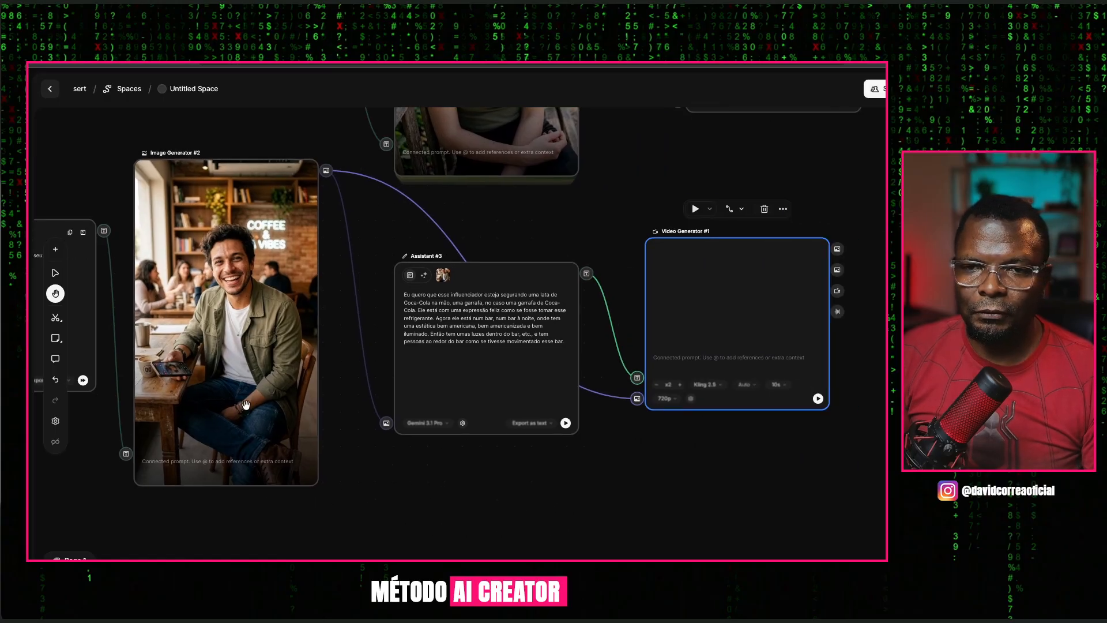
scroll(529, 338, "right", 1)
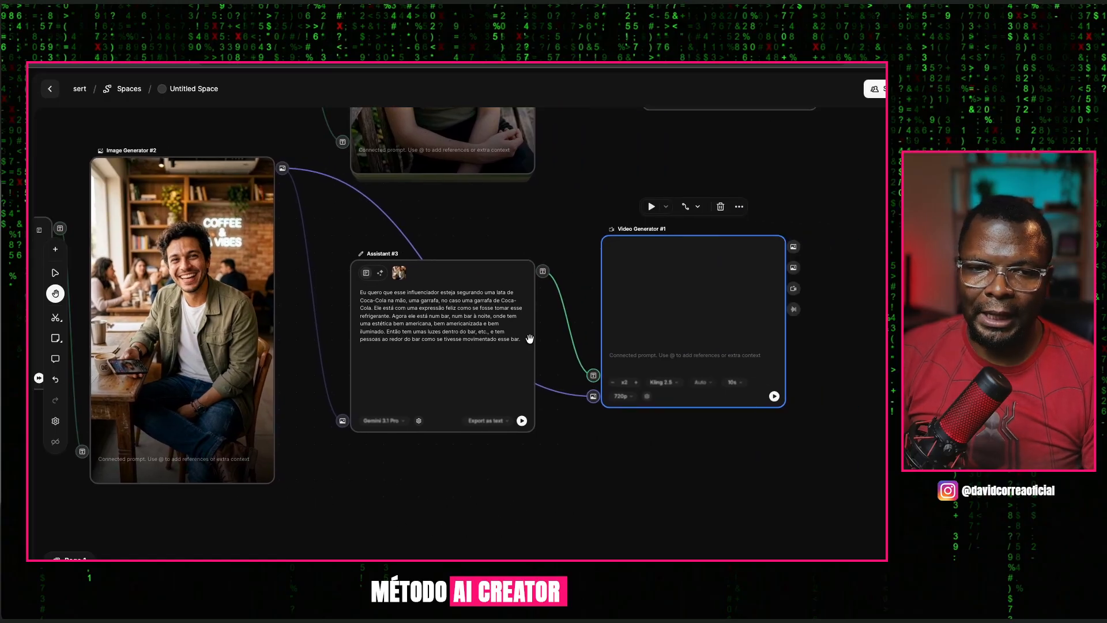
left_click(424, 366)
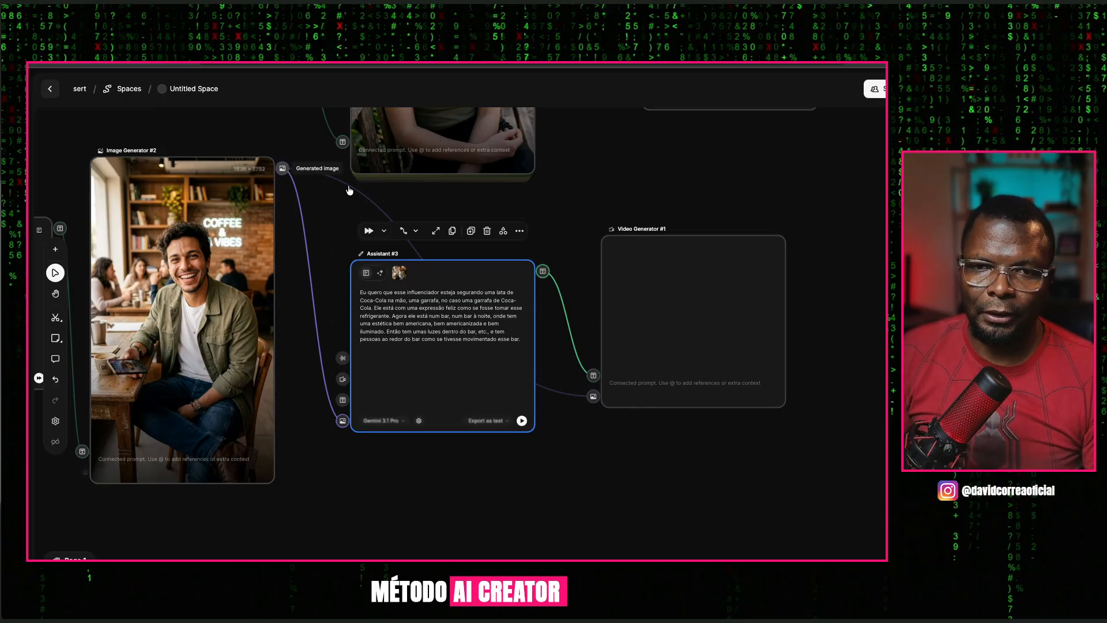
mouse_move(700, 377)
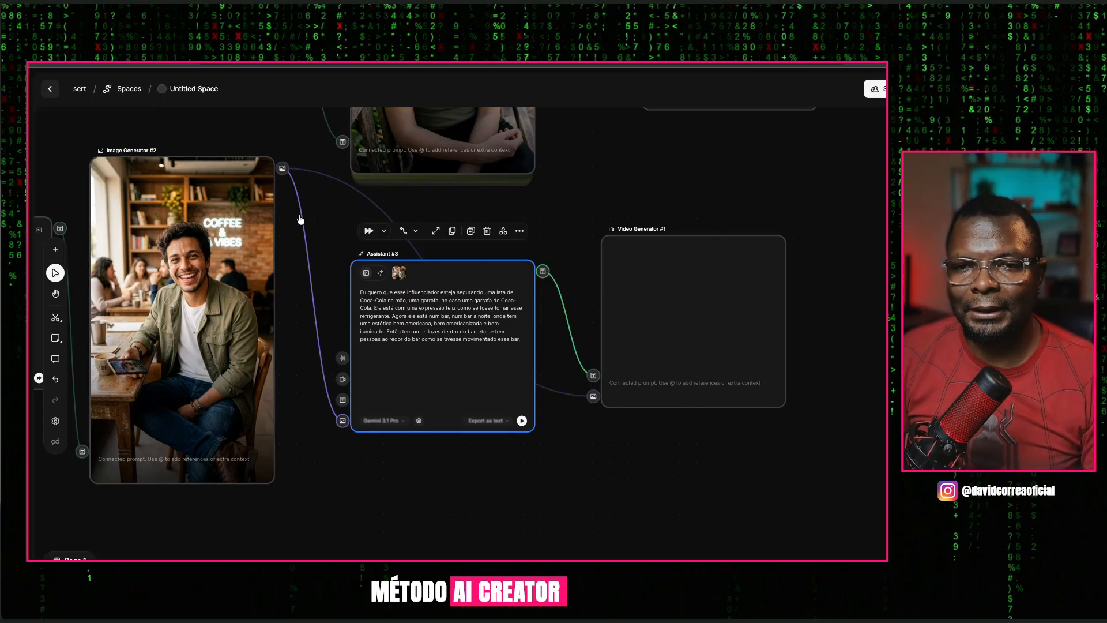
key("h")
scroll(526, 479, "left", 5)
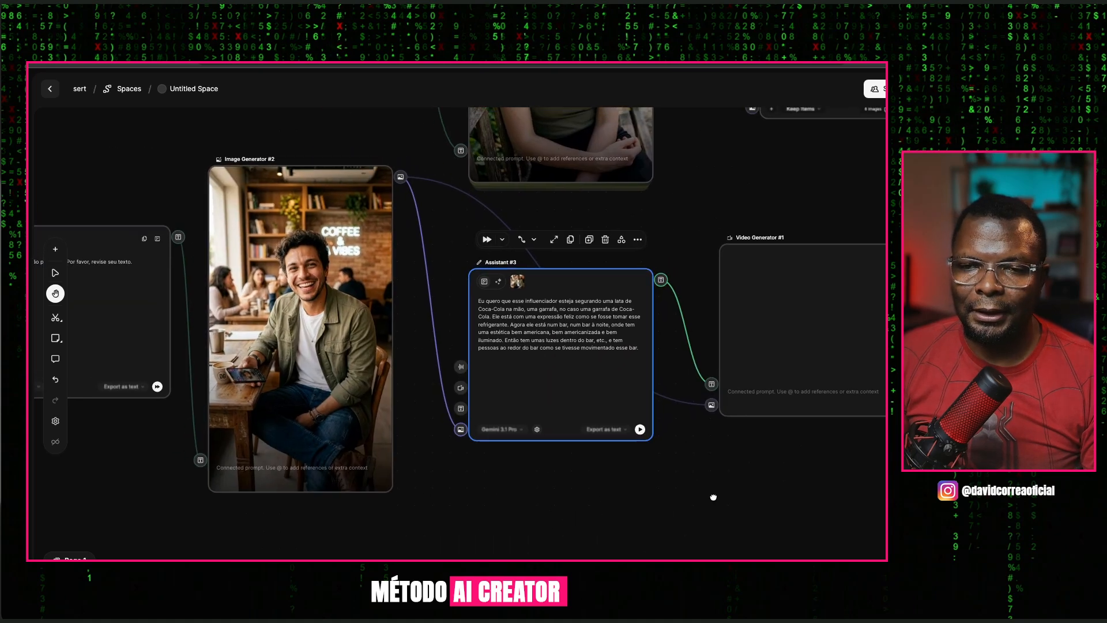
key("v")
key("h")
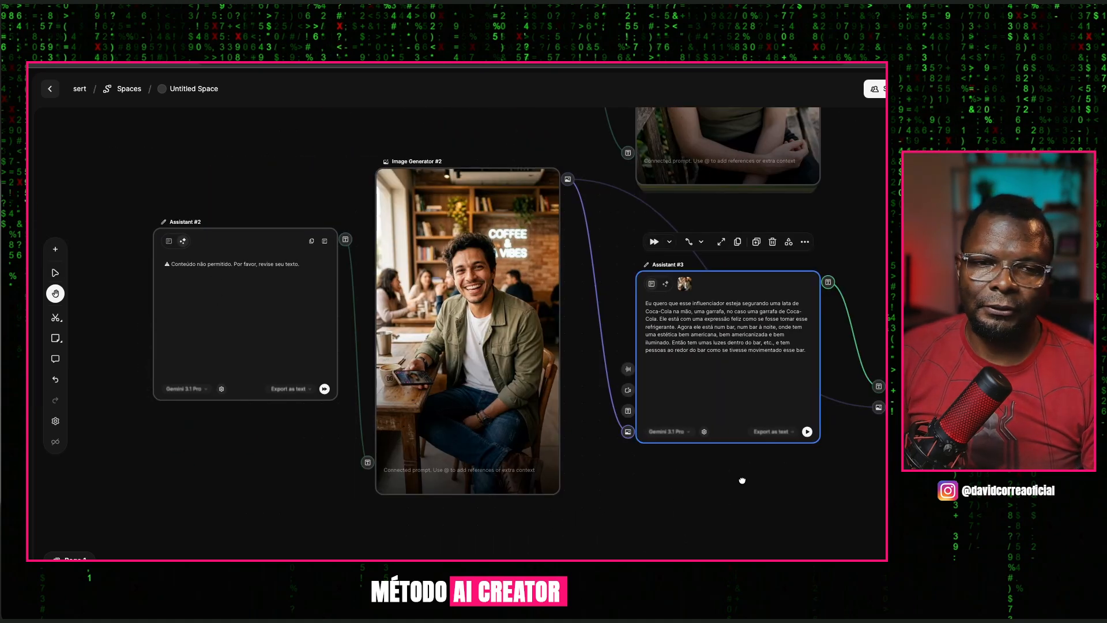
left_click_drag(741, 476, 574, 460)
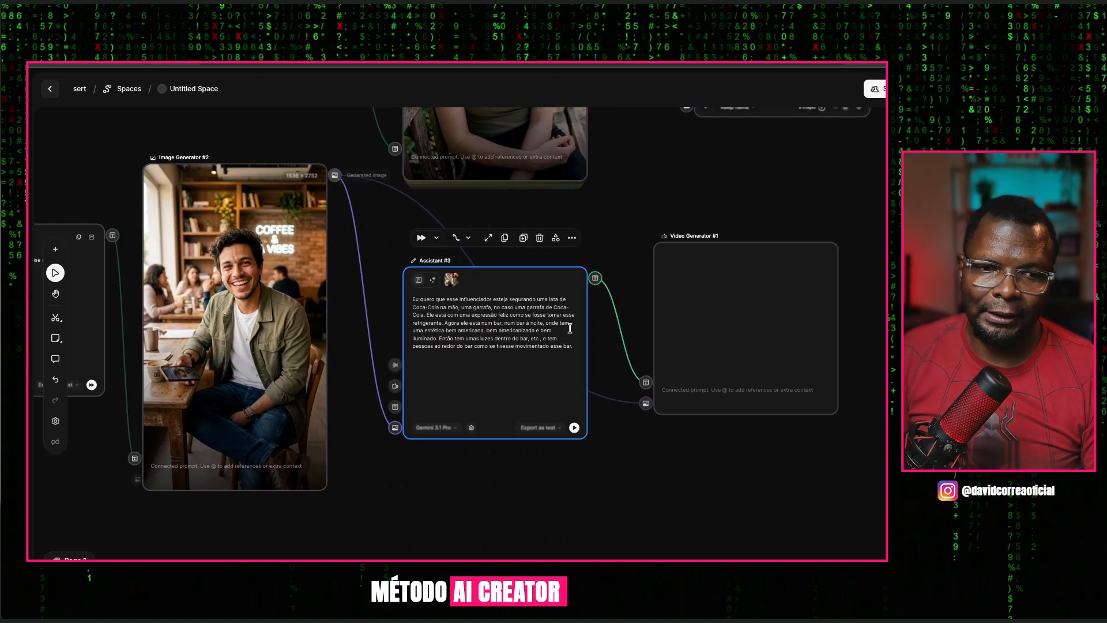
Run the workflow from the third Assistant onward so it writes the prompt and generates the connected videos
left_click(436, 238)
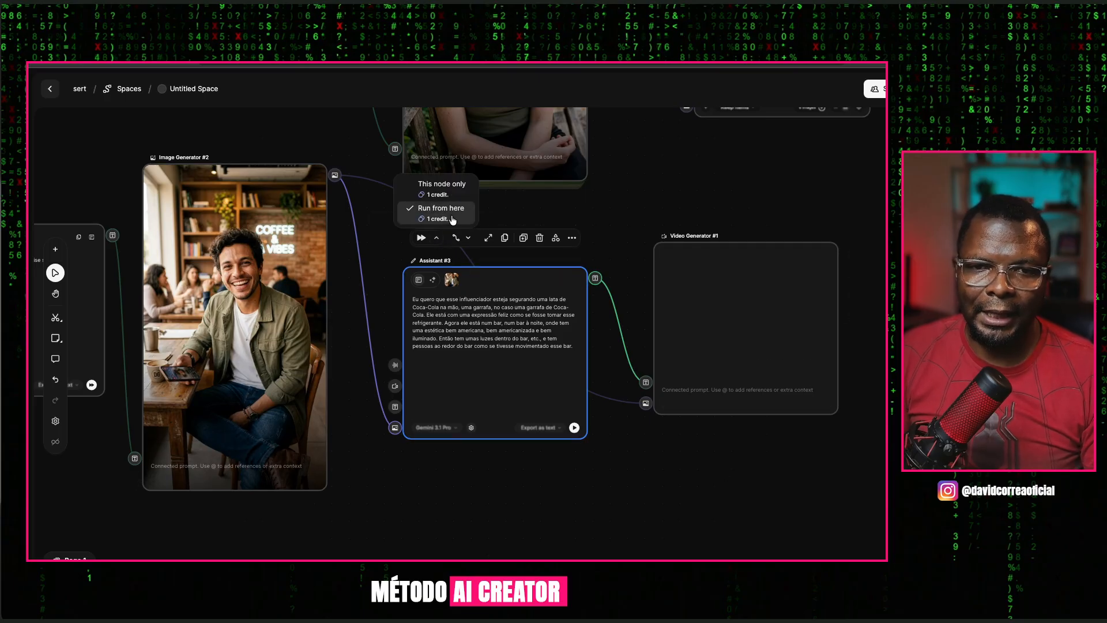
left_click(420, 238)
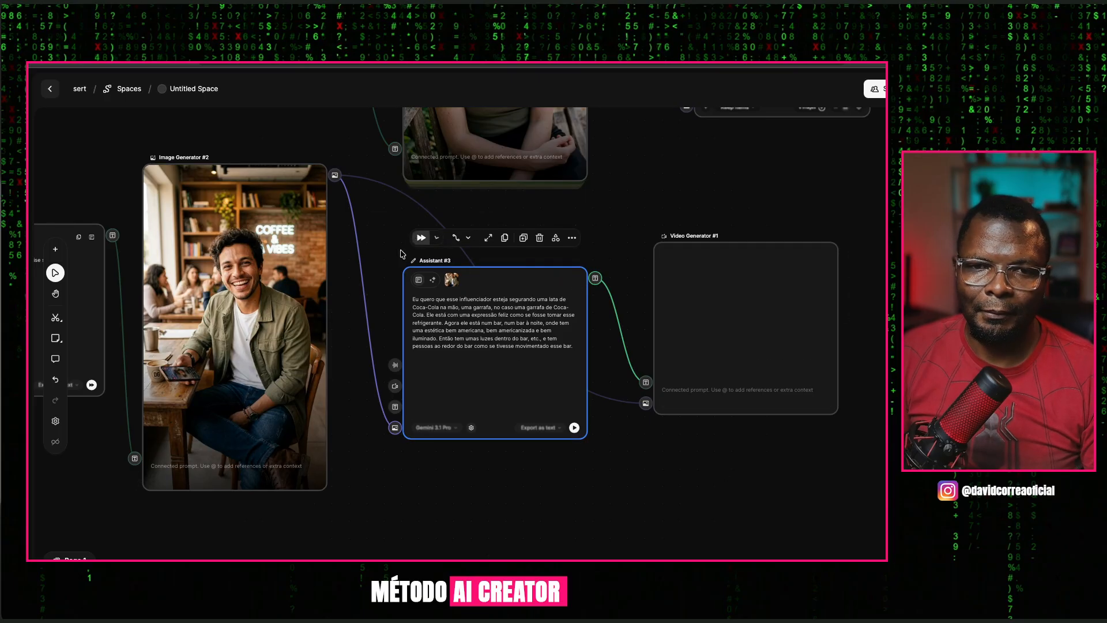
scroll(664, 489, "up", 1)
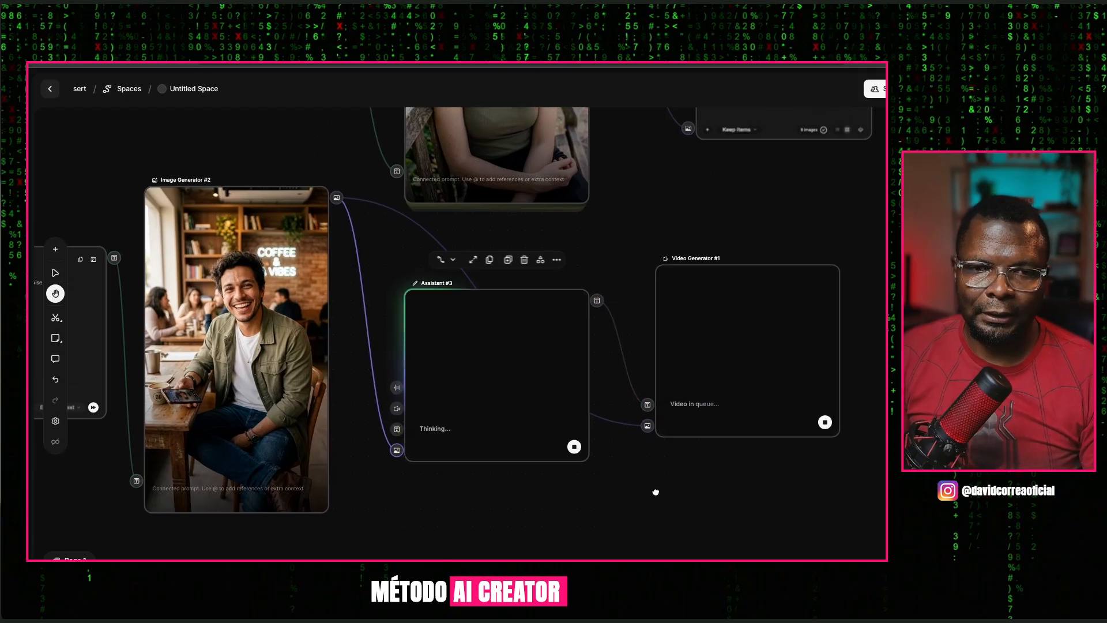
Reposition the third Assistant and the Video Generator beside each other, keeping the Video Generator slightly higher
key("v")
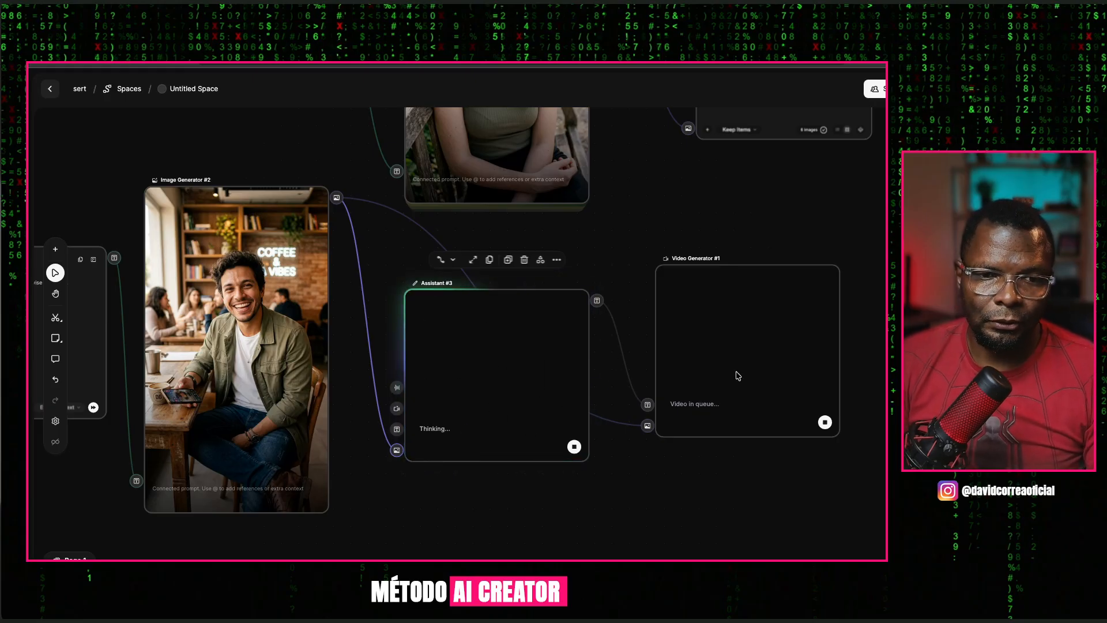
left_click_drag(750, 331, 773, 318)
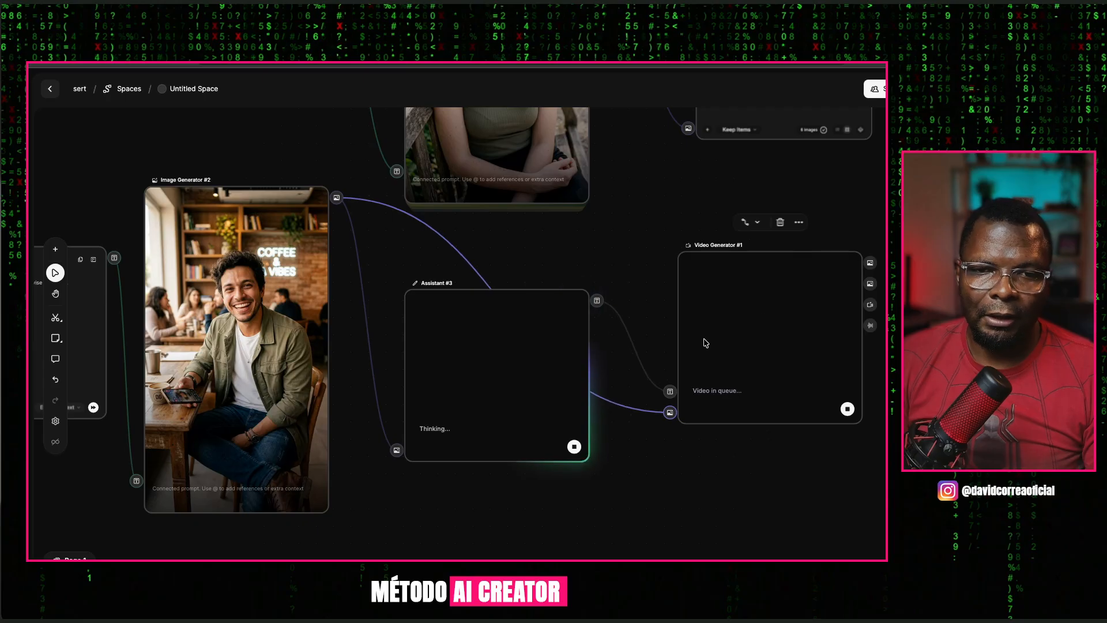
left_click_drag(474, 392, 454, 484)
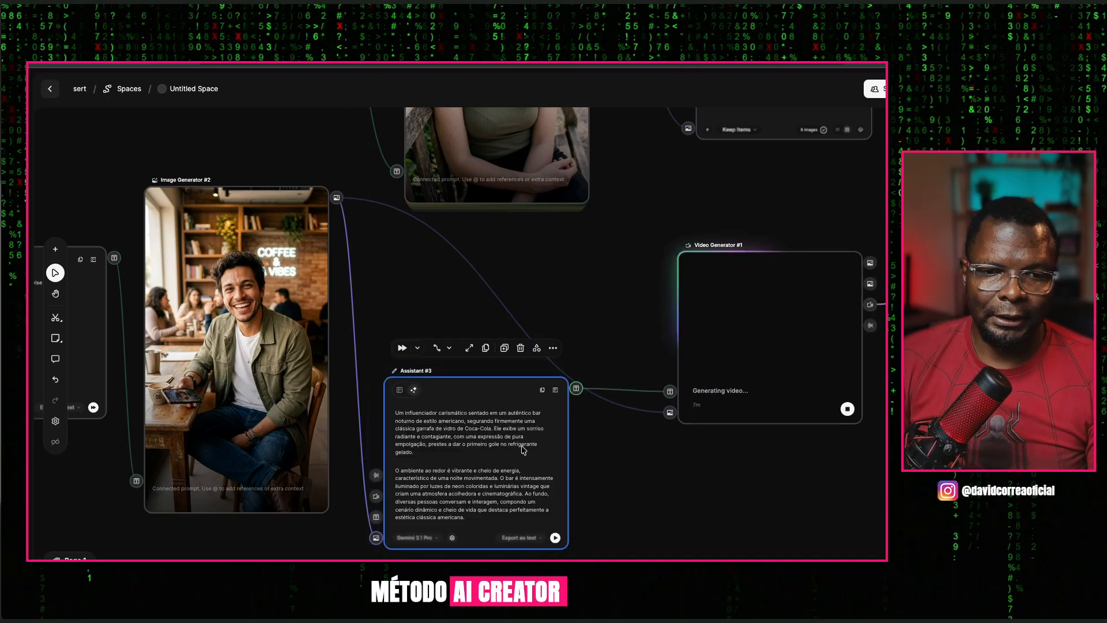
left_click_drag(513, 444, 478, 460)
left_click(477, 459)
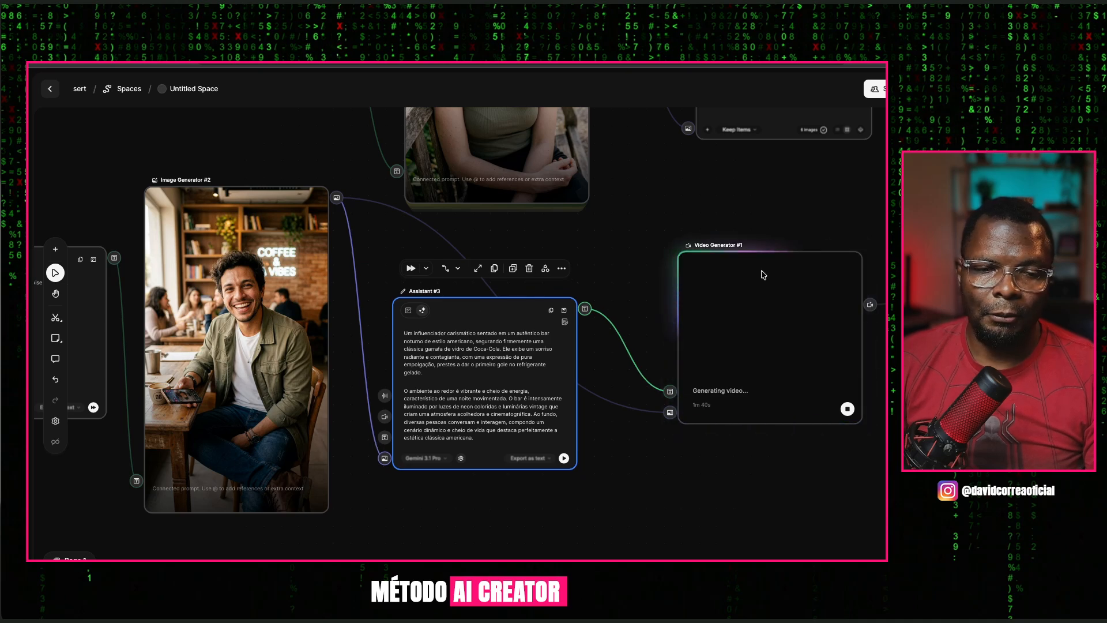
left_click_drag(808, 333, 783, 326)
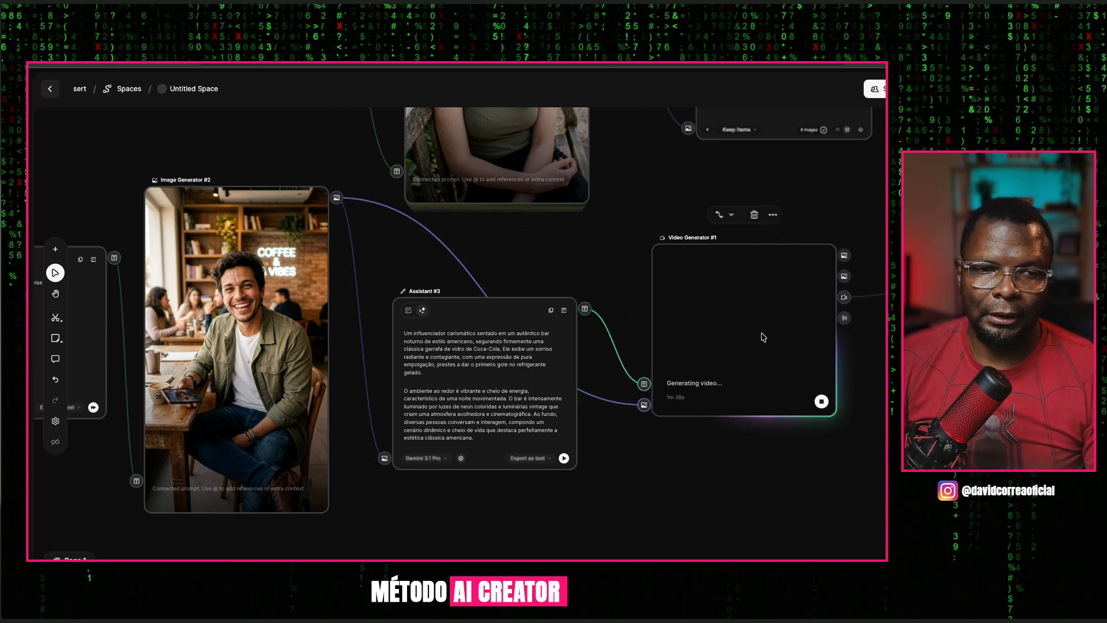
Move the video list node closer to the Video Generator, and the Video Generator closer to the third Assistant
scroll(761, 332, "right", 5)
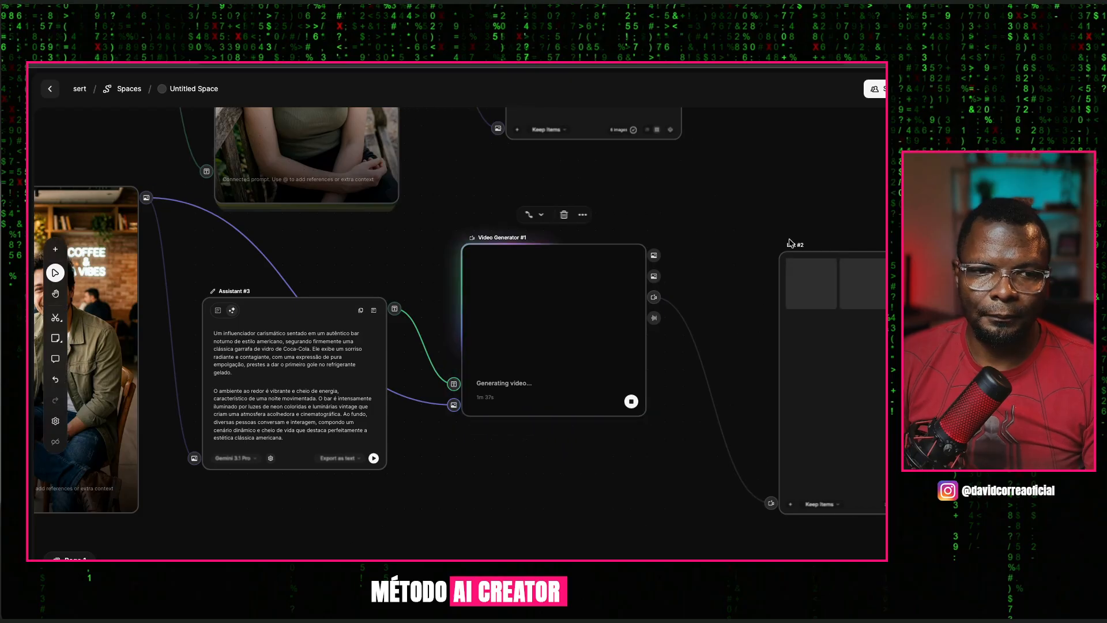
left_click_drag(790, 242, 737, 229)
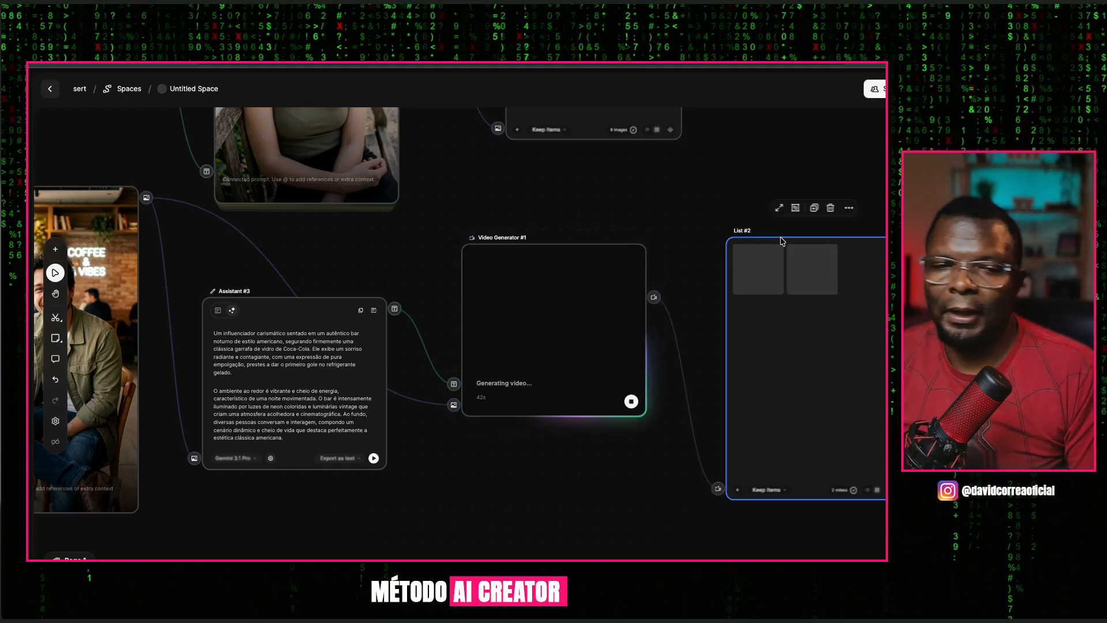
left_click_drag(509, 292, 482, 289)
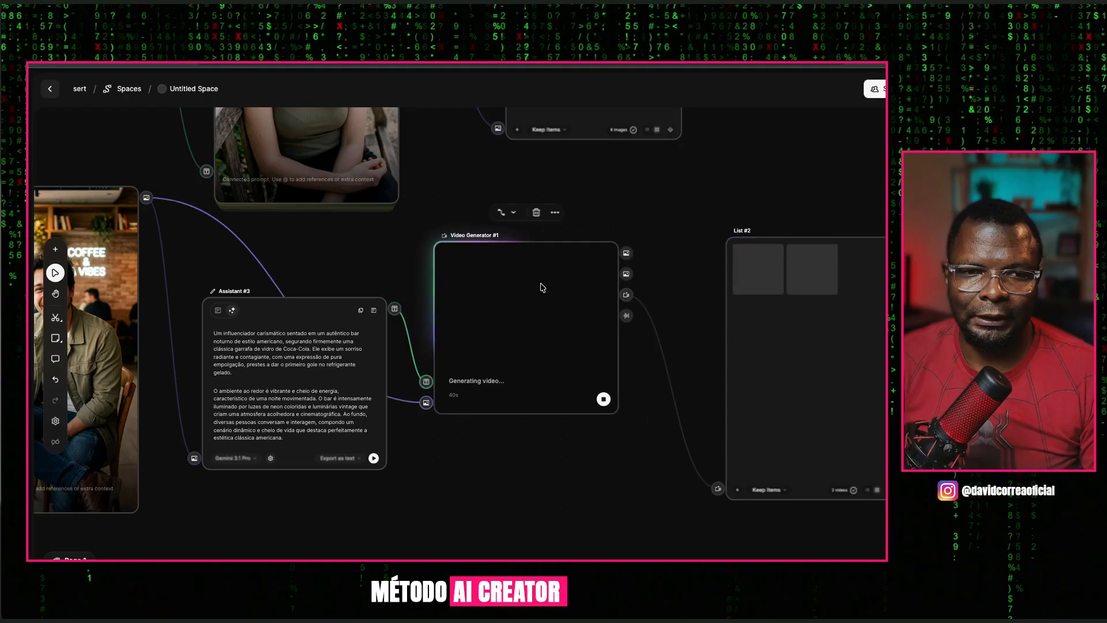
left_click_drag(719, 316, 714, 319)
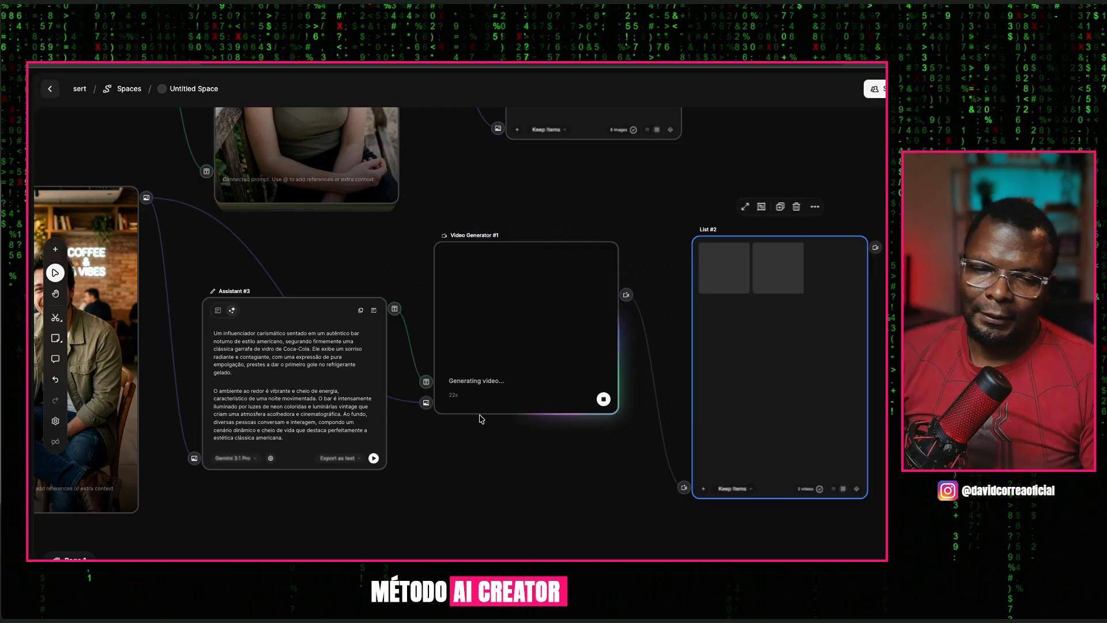
Play both generated videos in the Video Generator and check them against the third Assistant's written prompt
scroll(483, 457, "down", 3)
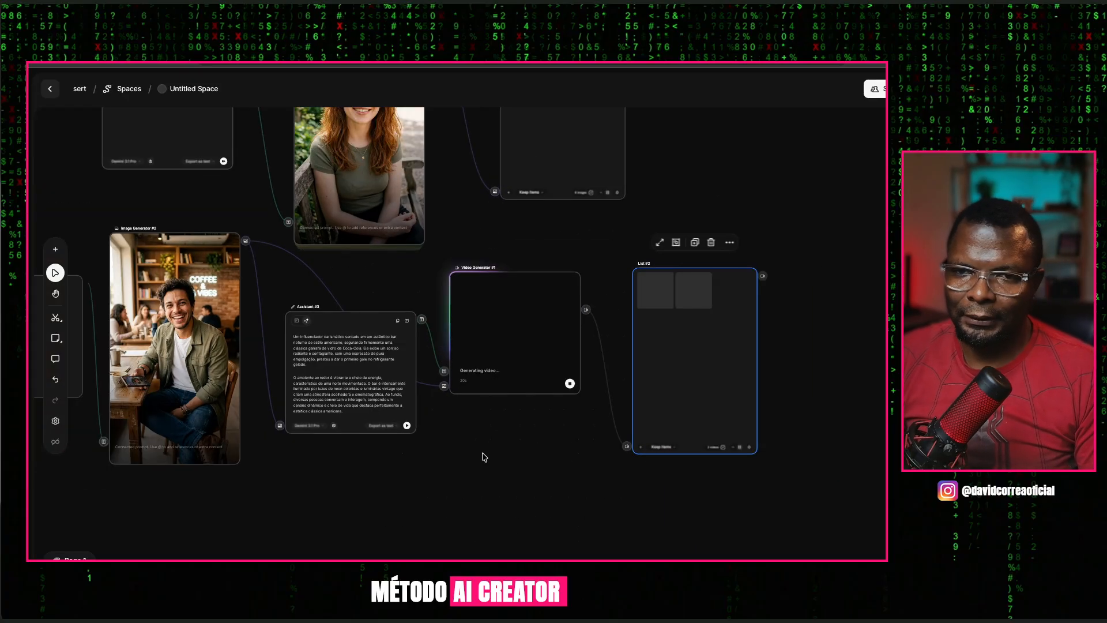
key("h")
left_click_drag(455, 462, 461, 463)
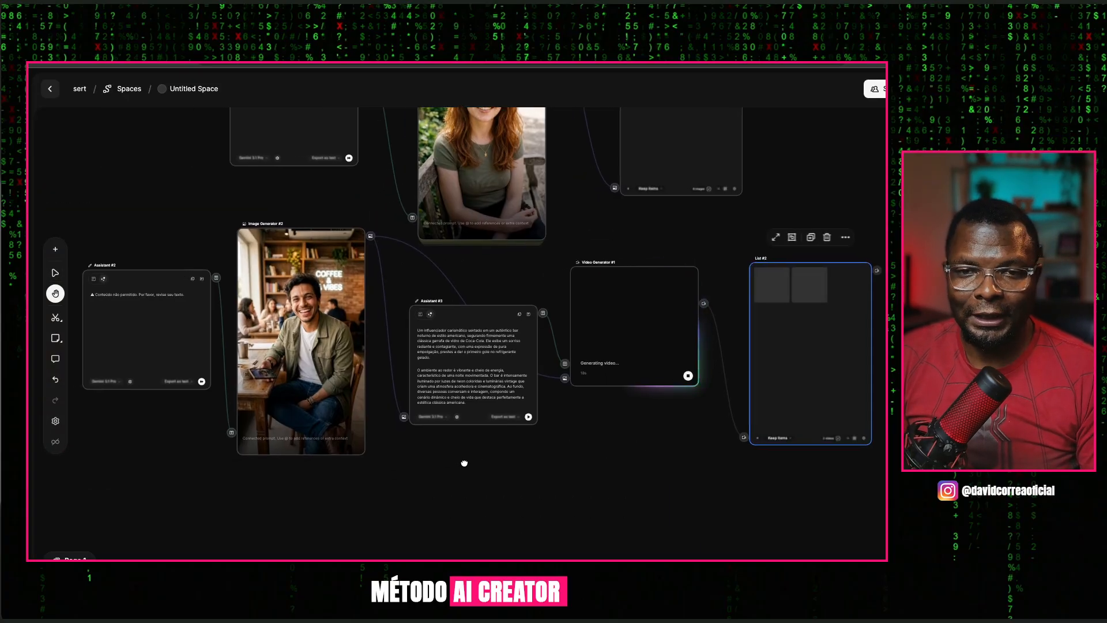
key("v")
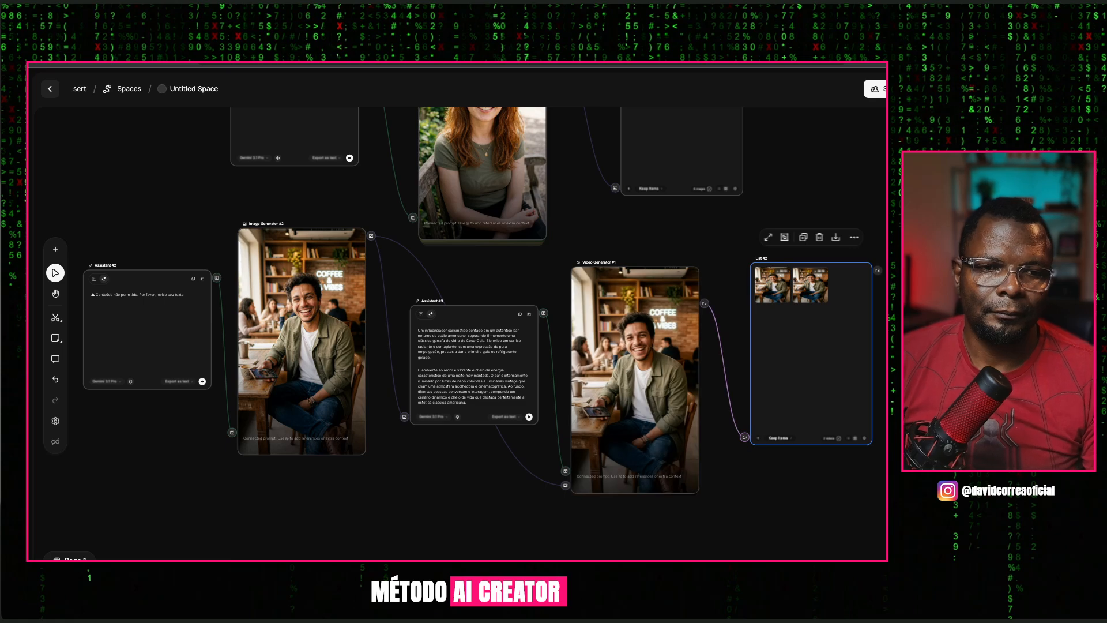
left_click(651, 338)
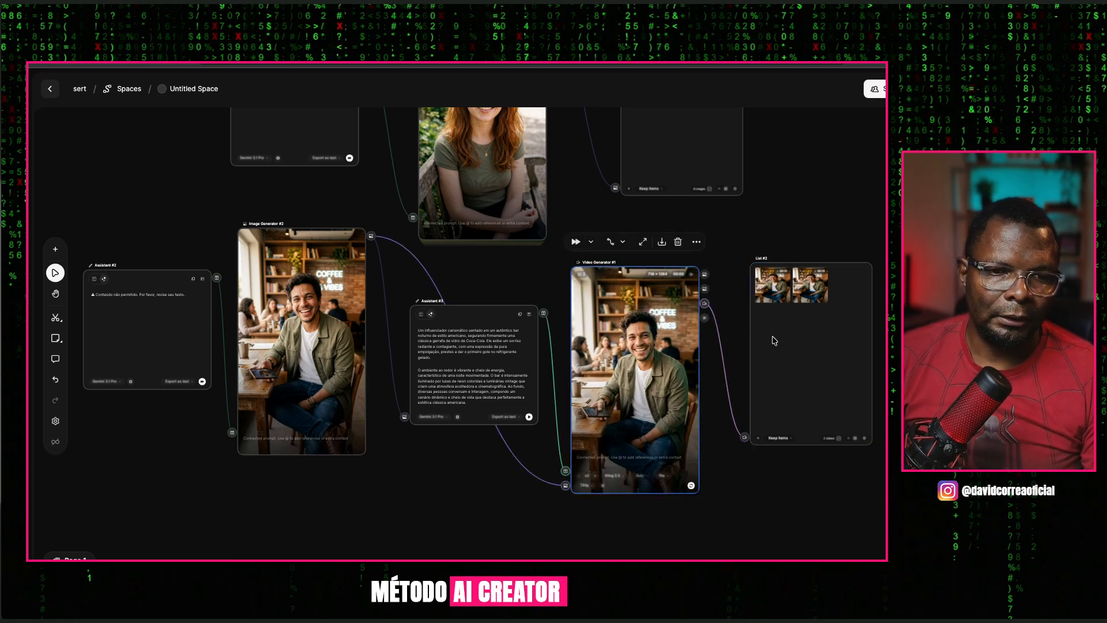
mouse_move(623, 355)
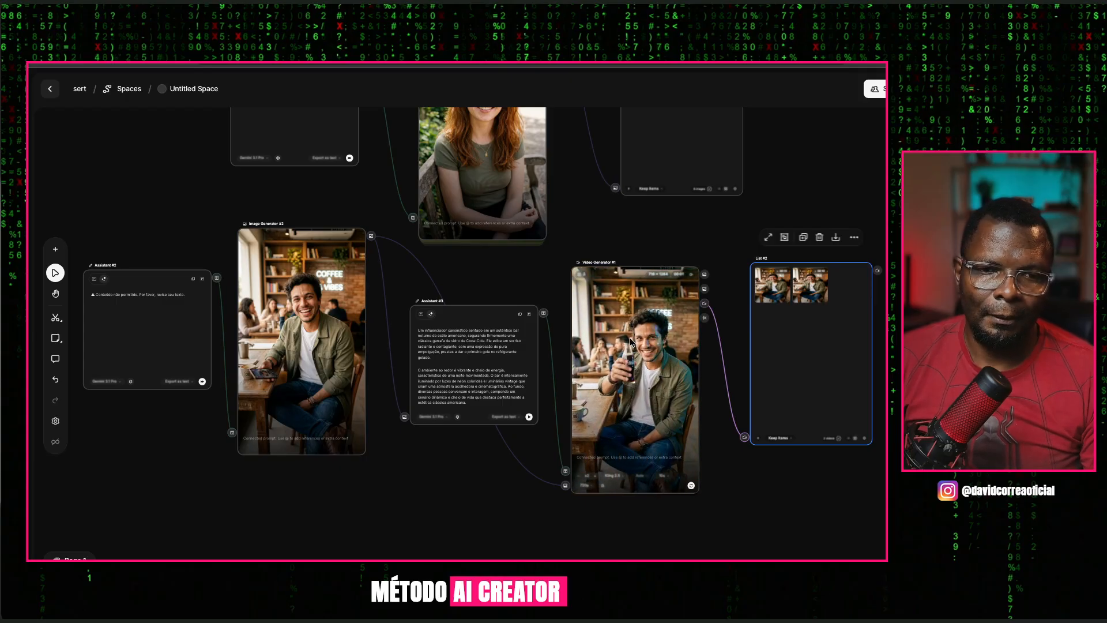
left_click(705, 394)
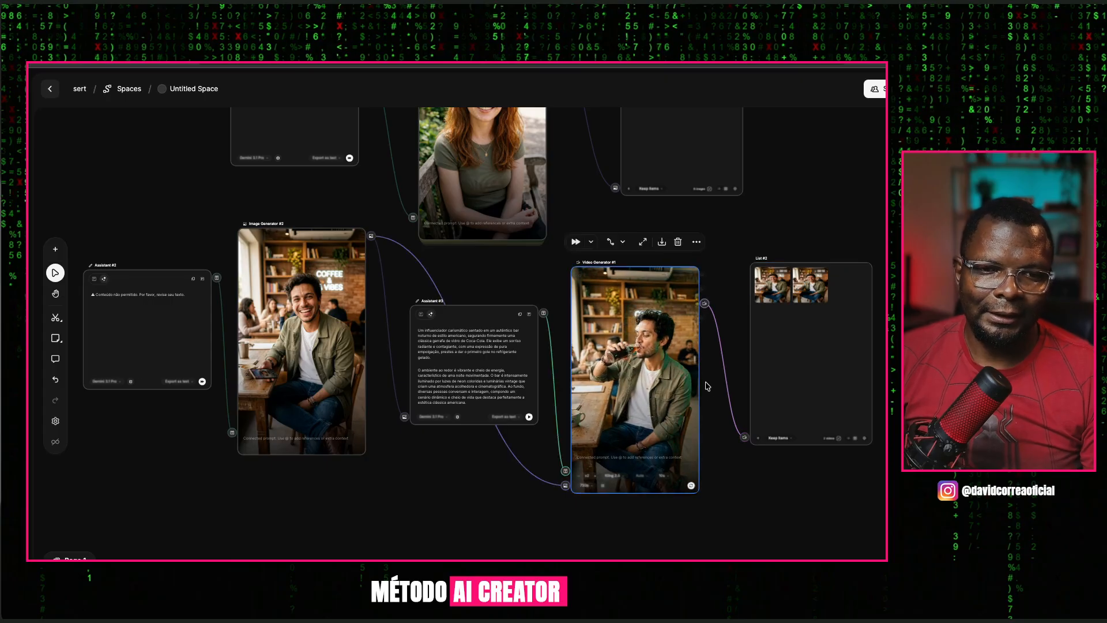
scroll(706, 385, "up", 5)
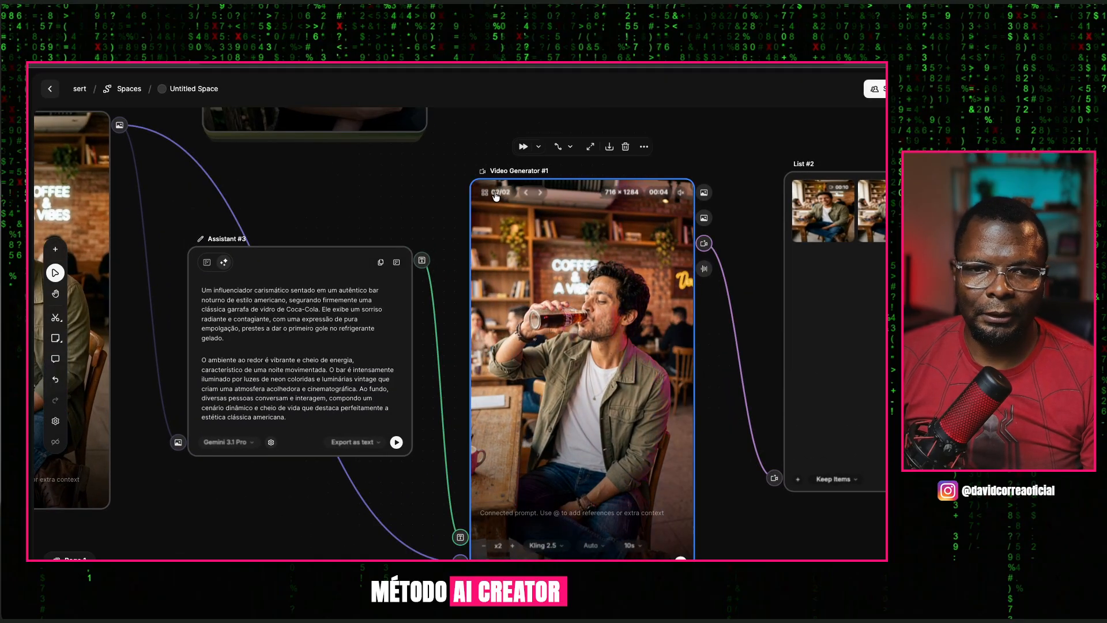
left_click(539, 192)
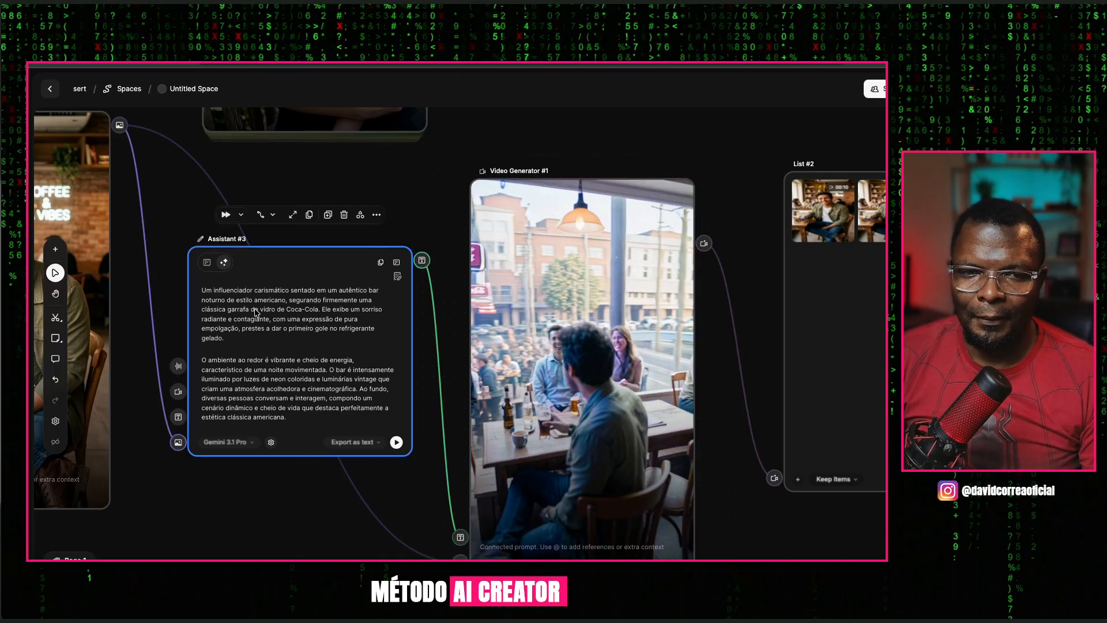
left_click(597, 370)
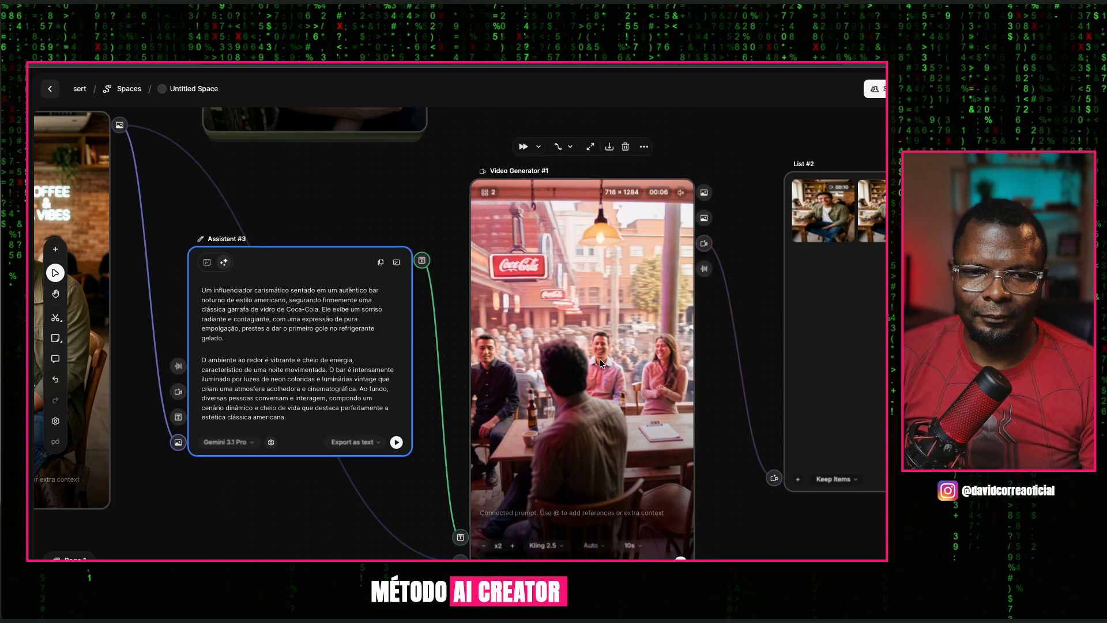